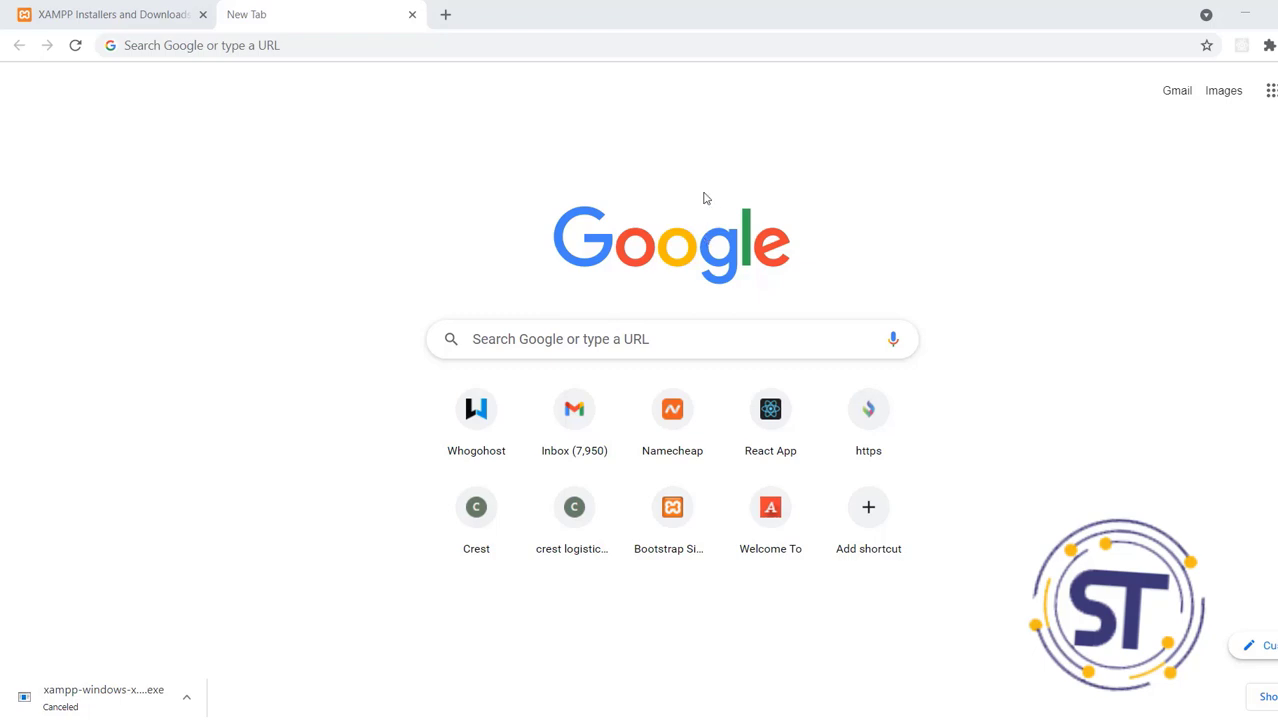
Search Google for 'xampp' and open the Apache Friends XAMPP Installers and Downloads result
left_click(387, 46)
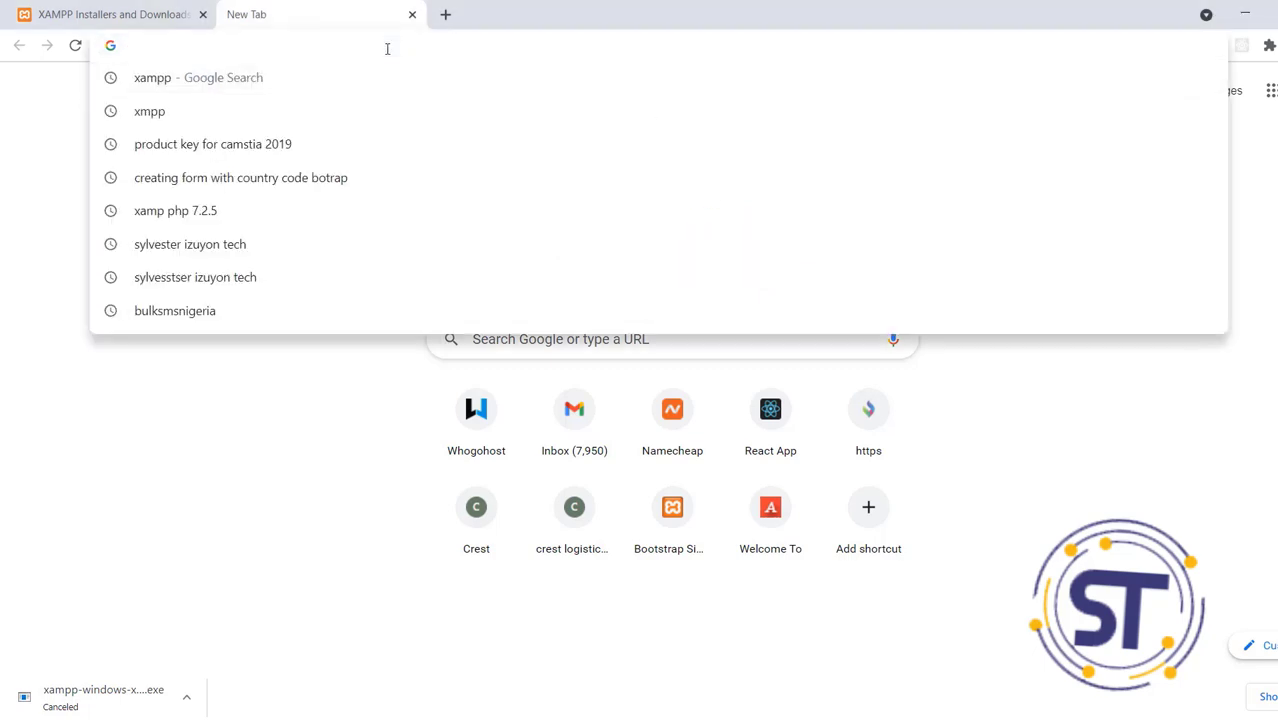
type("xm")
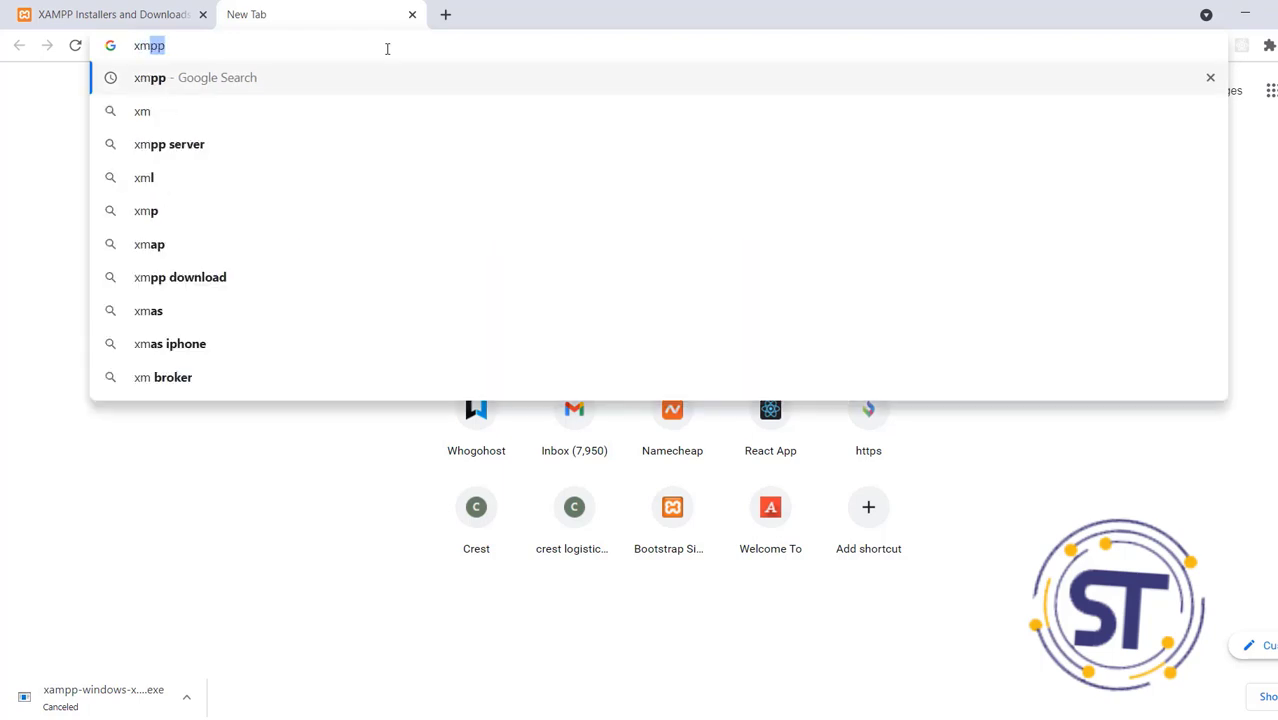
key("BackSpace")
key("BackSpace")
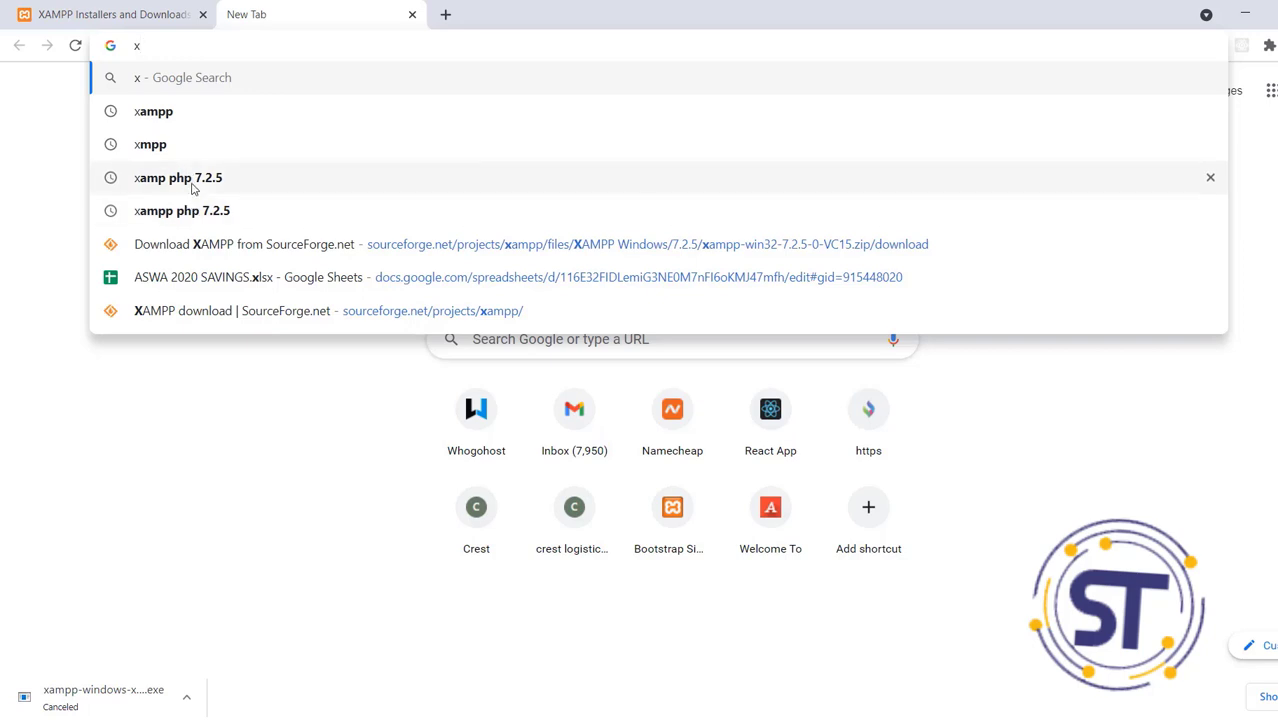
type("a")
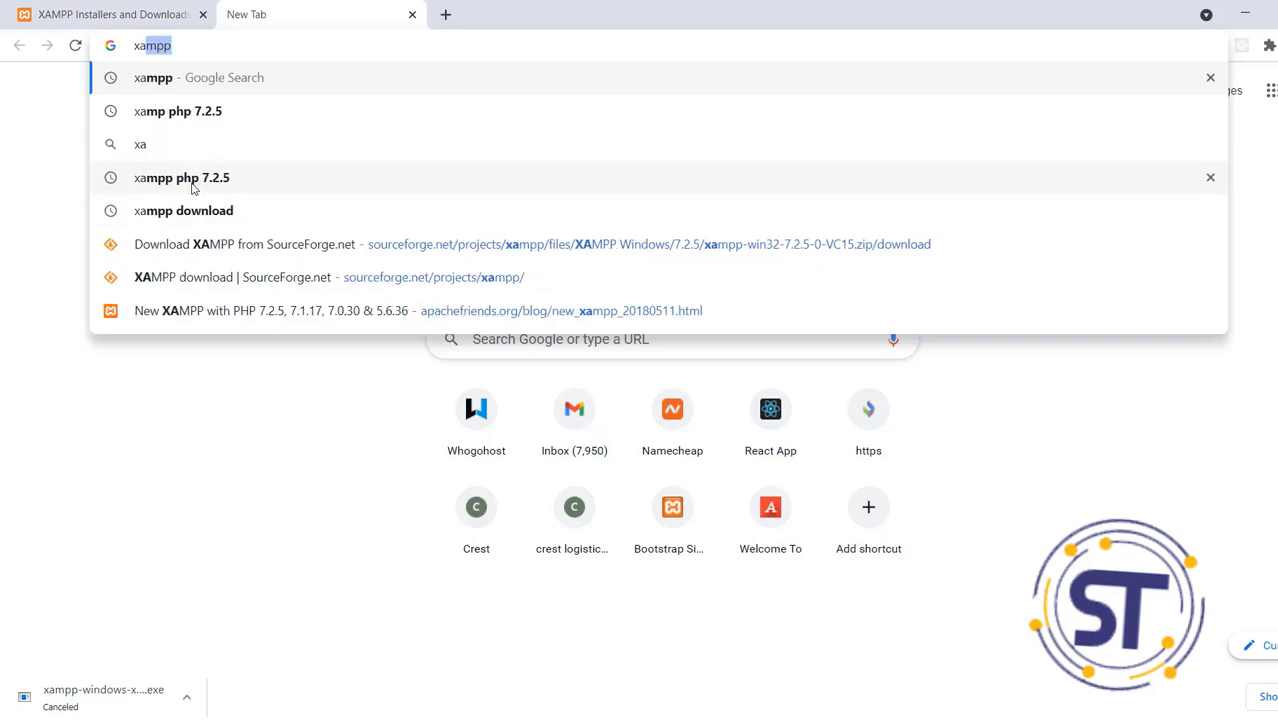
key("Return")
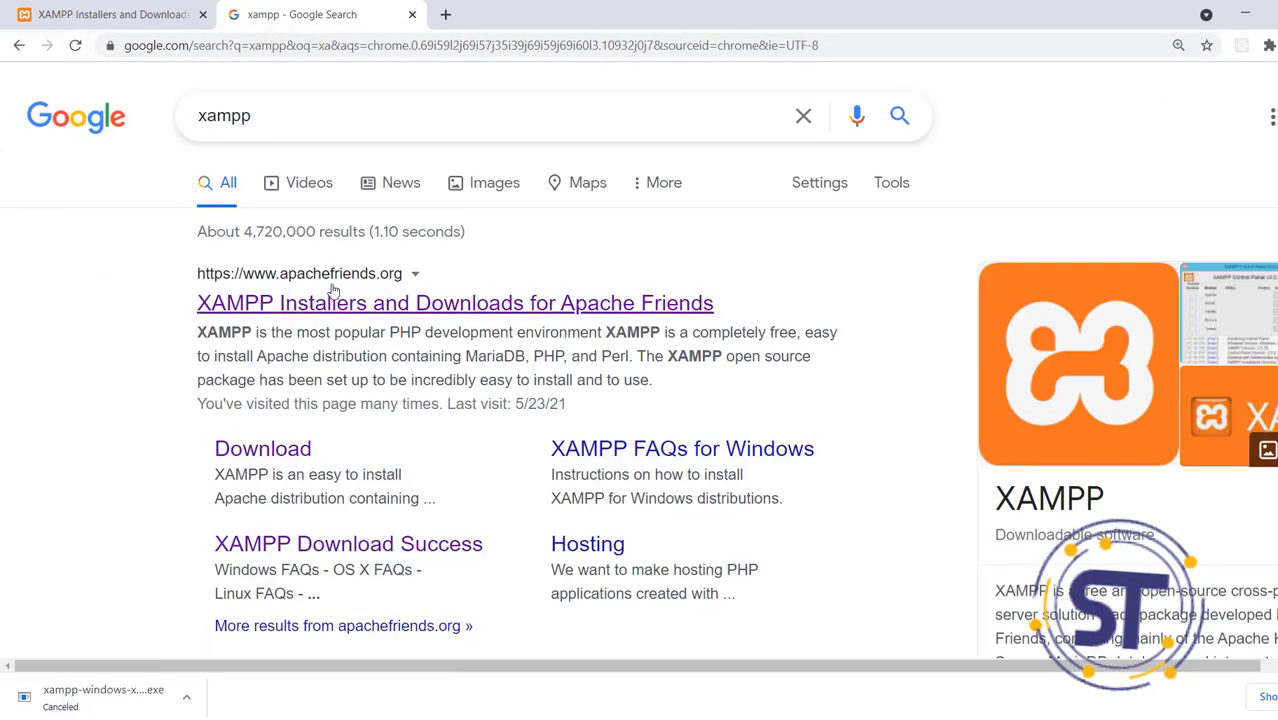
left_click(243, 314)
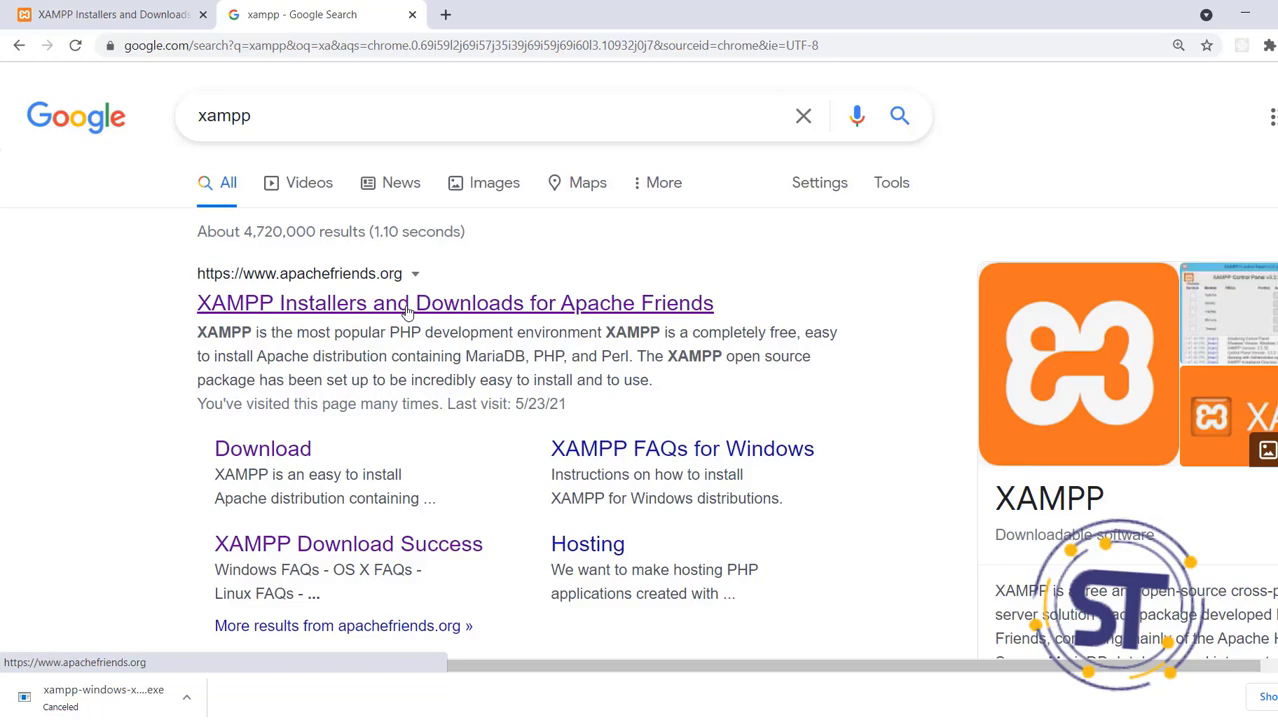
left_click(408, 314)
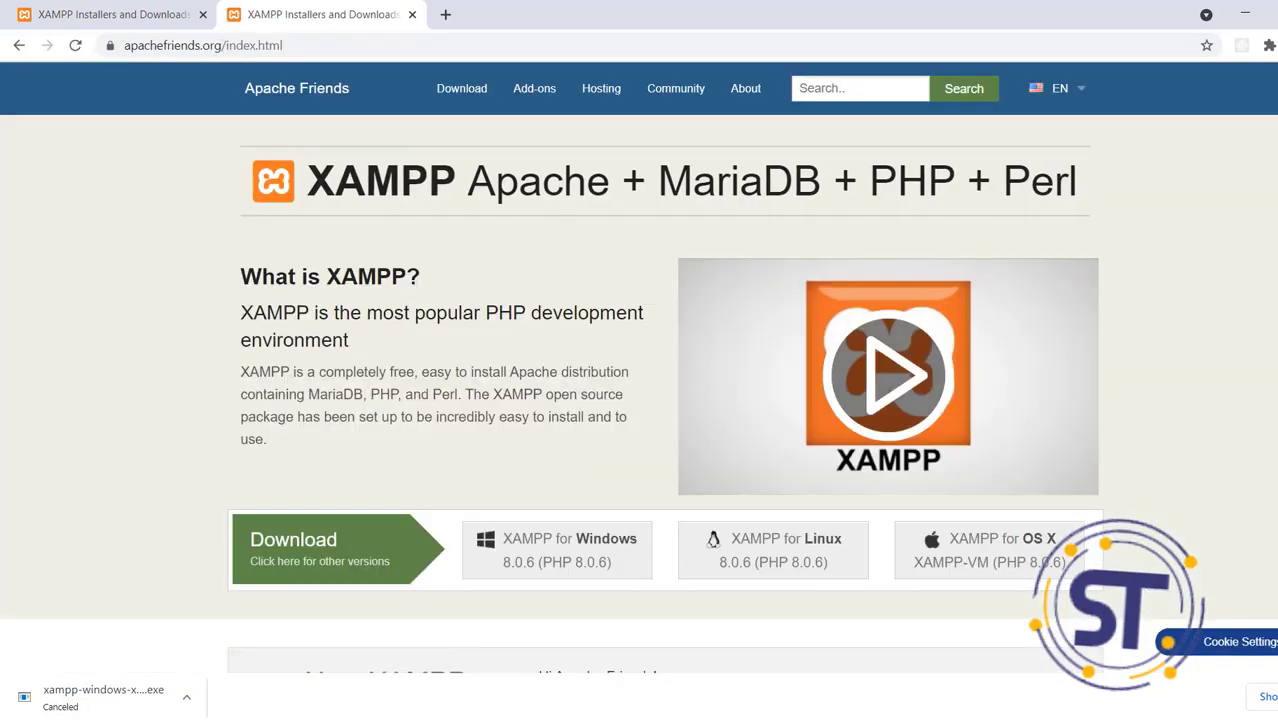
Start the XAMPP for Windows 8.0.6 download, then pause it
scroll(866, 378, "down", 3)
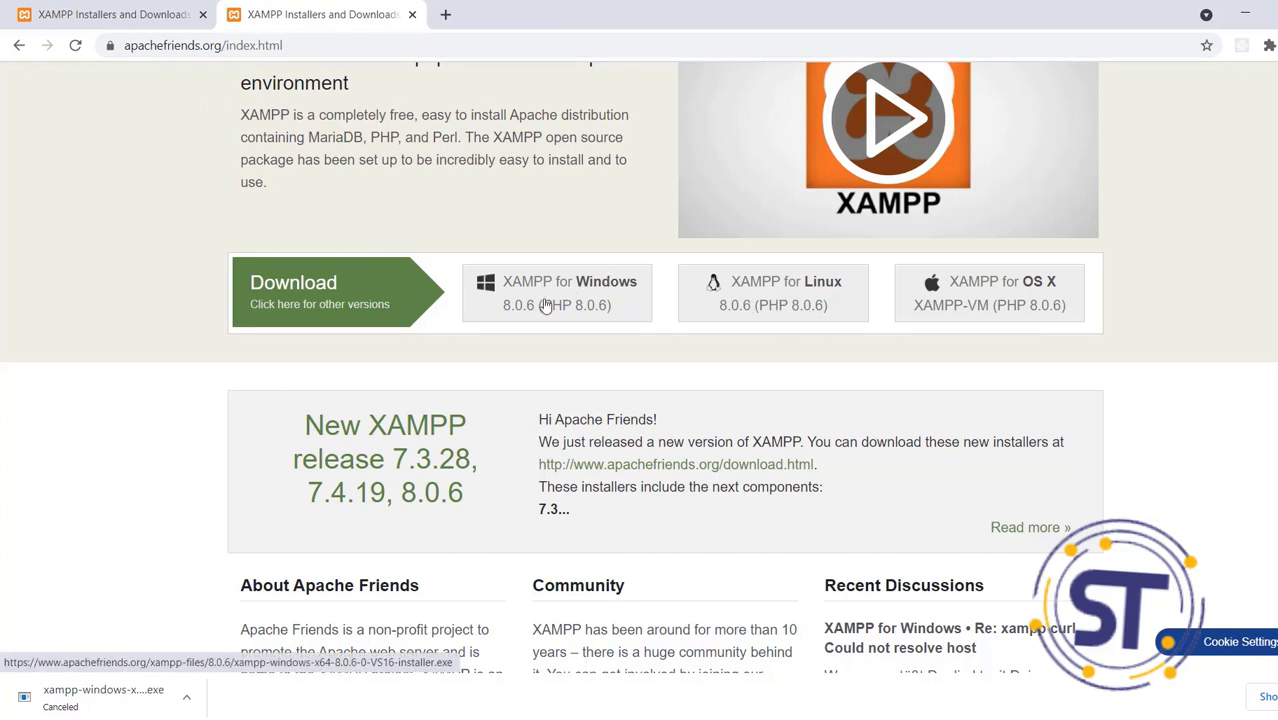
left_click(545, 306)
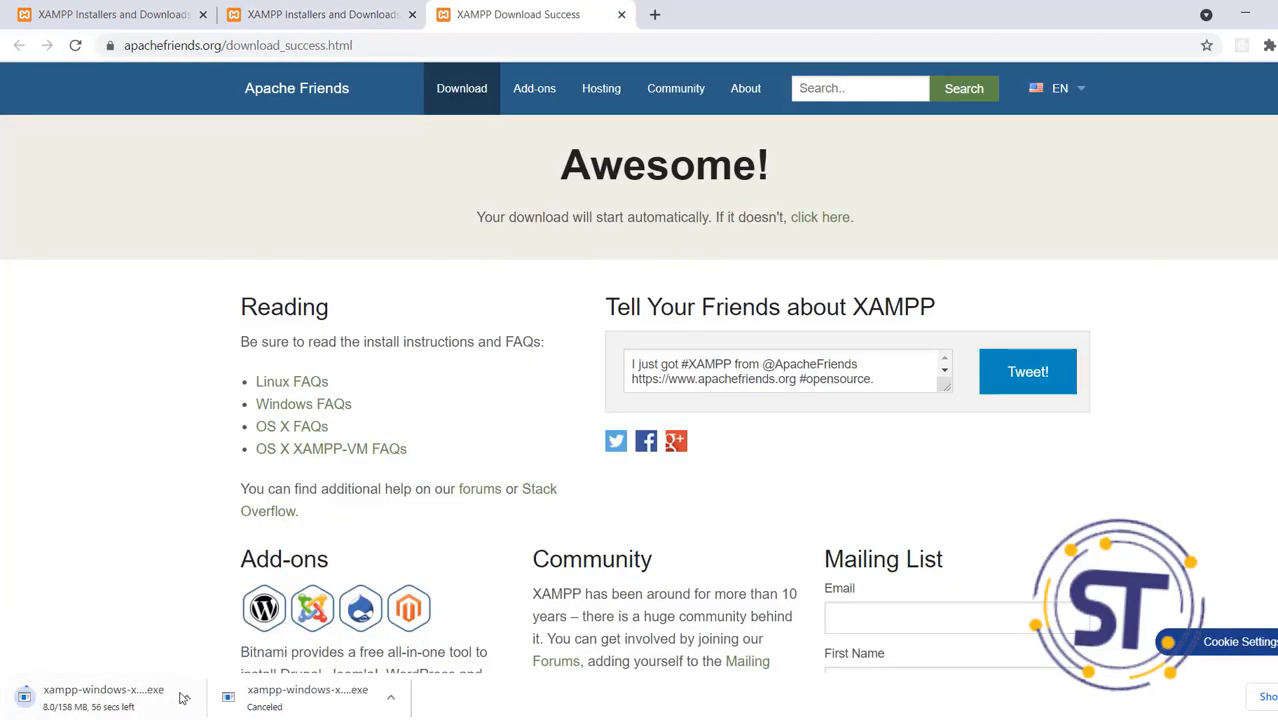
left_click(186, 697)
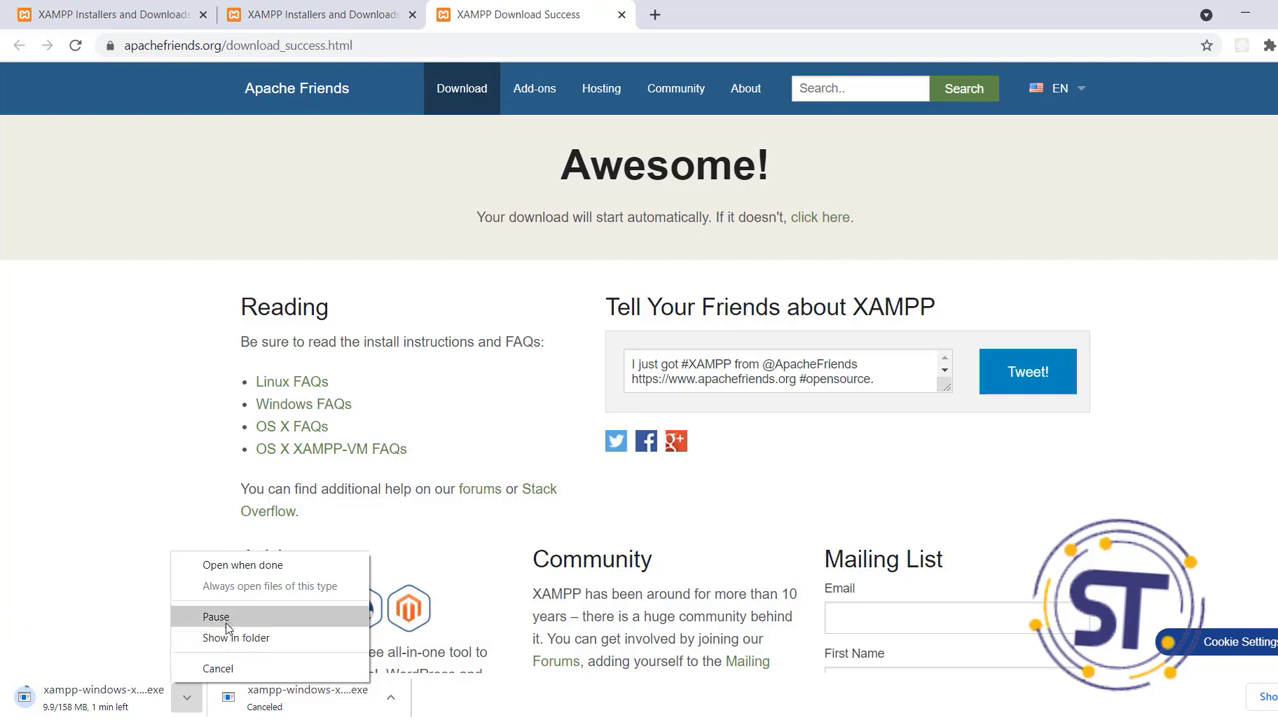
left_click(216, 617)
Cancel the paused XAMPP download and minimize Chrome to the desktop
left_click(189, 704)
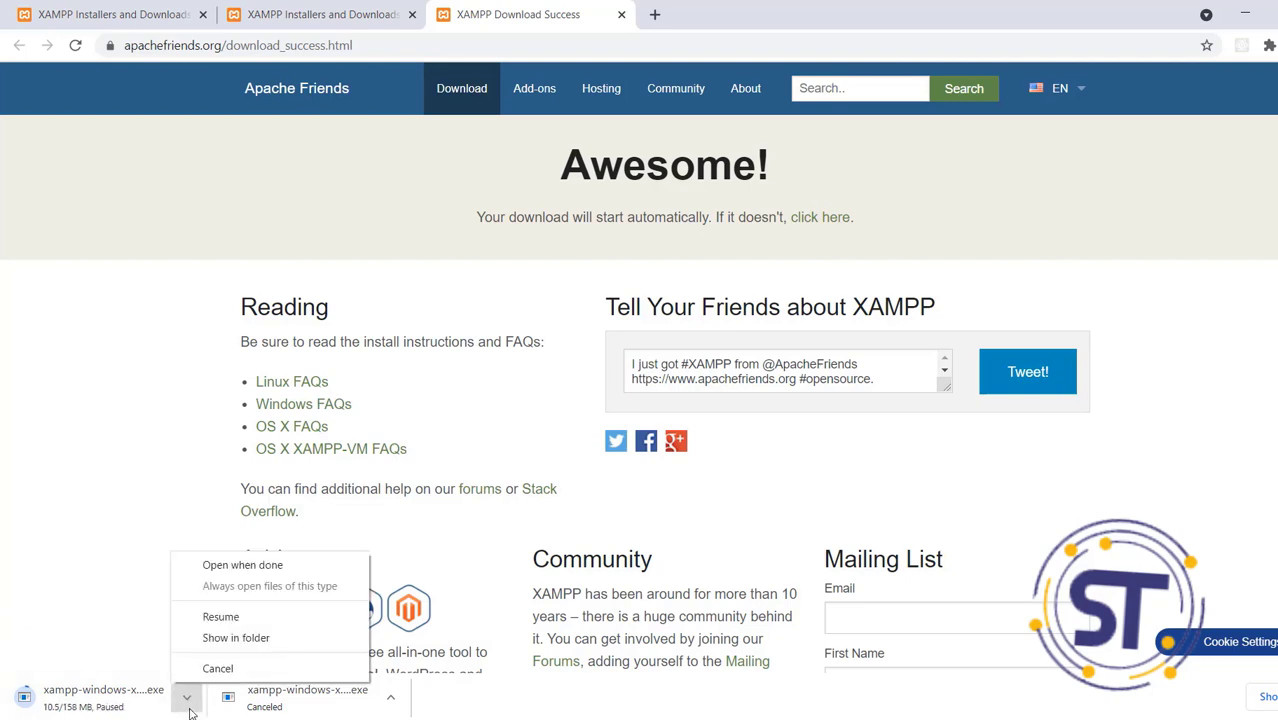
left_click(219, 667)
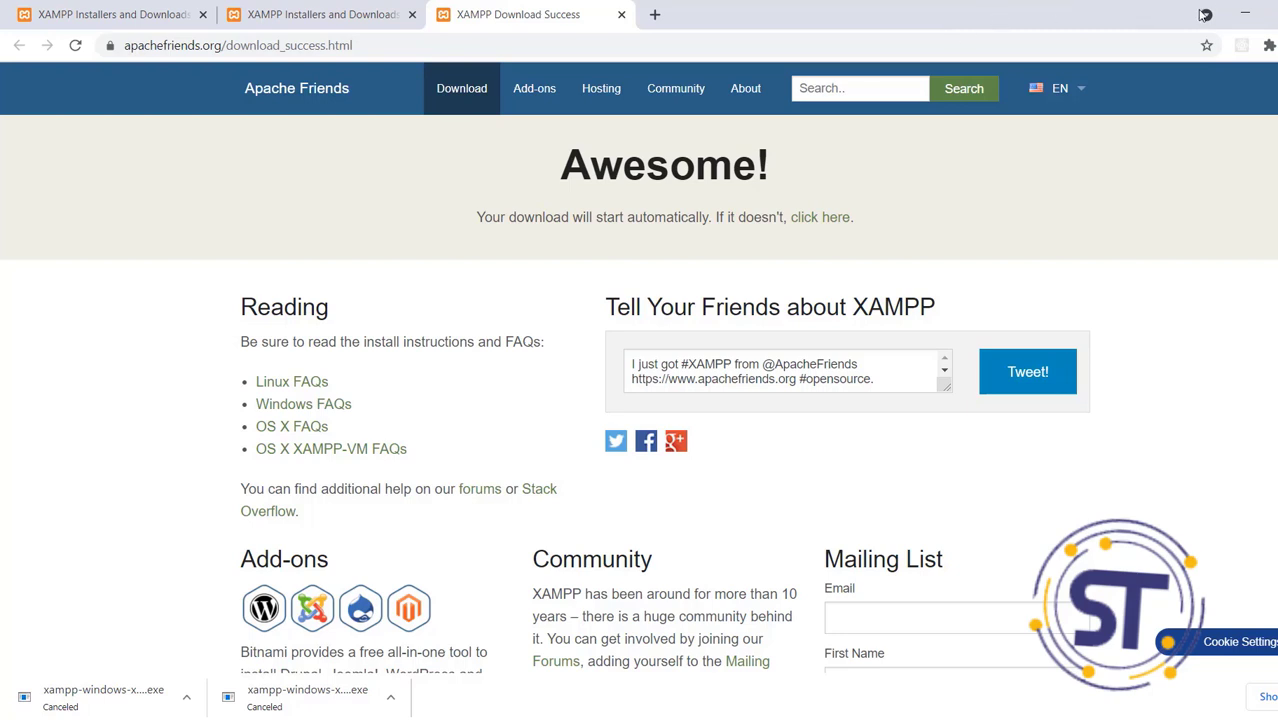
left_click(1240, 17)
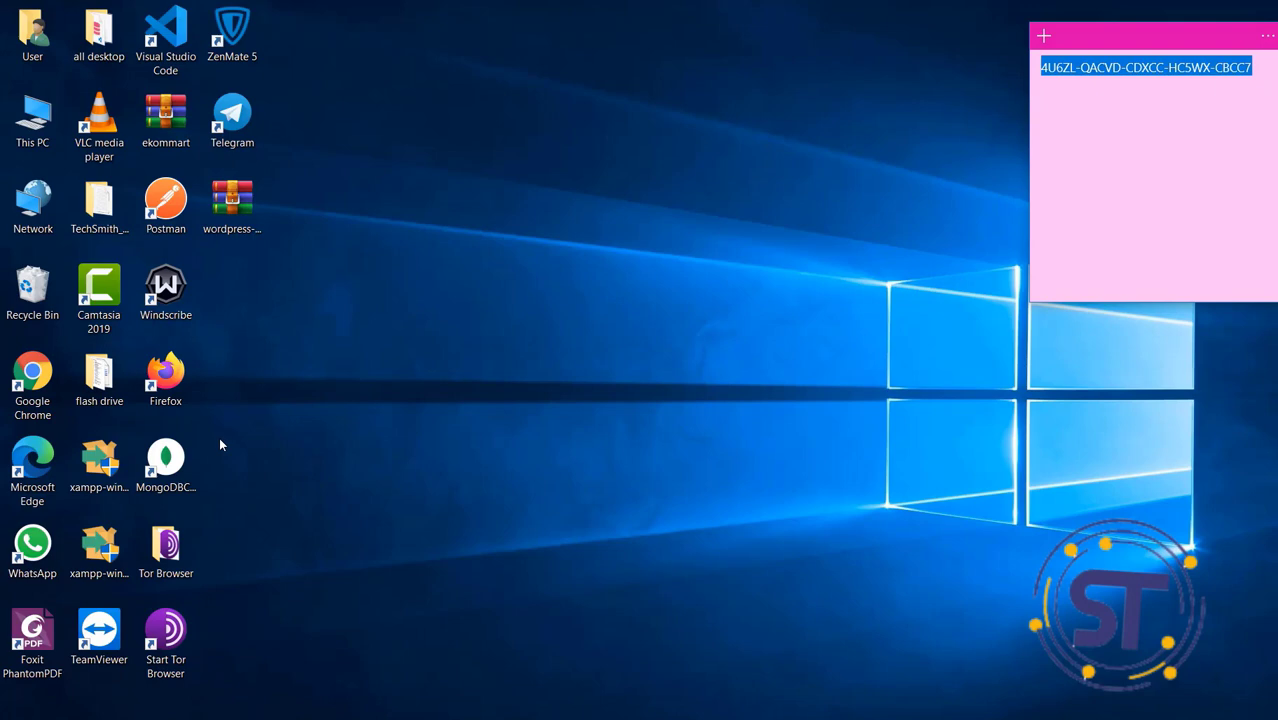
left_click(103, 536)
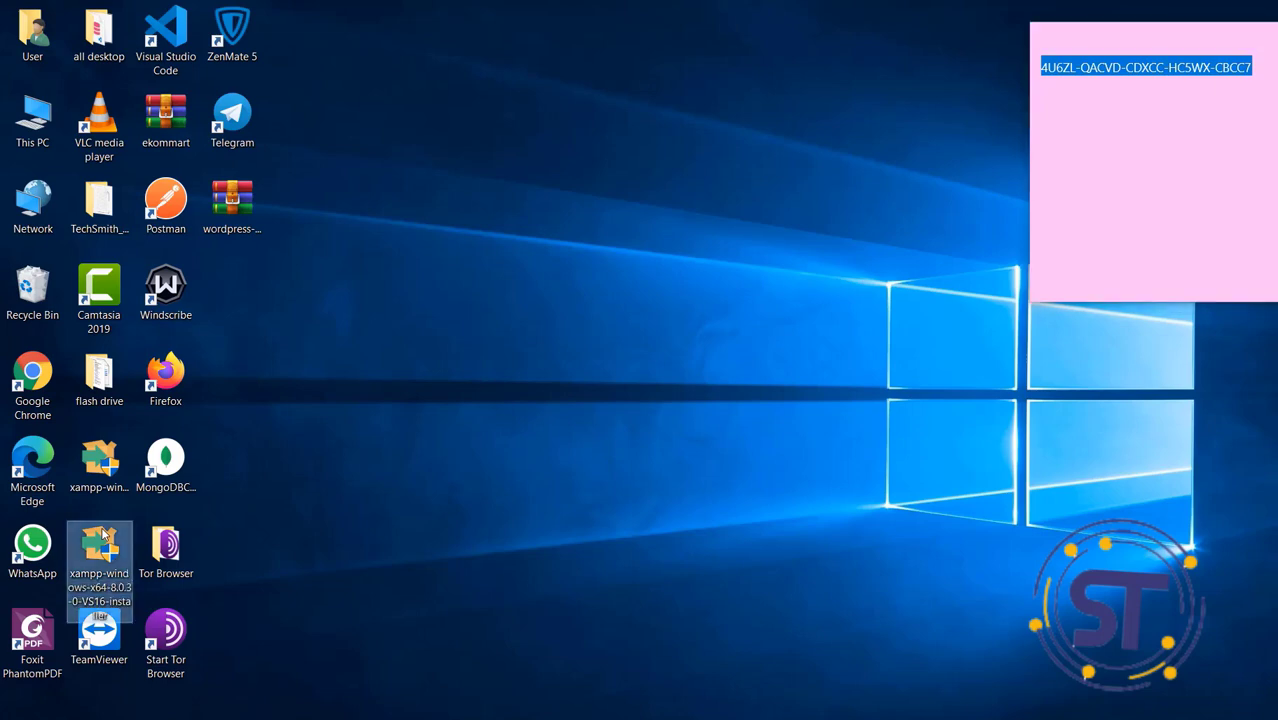
double_click(103, 536)
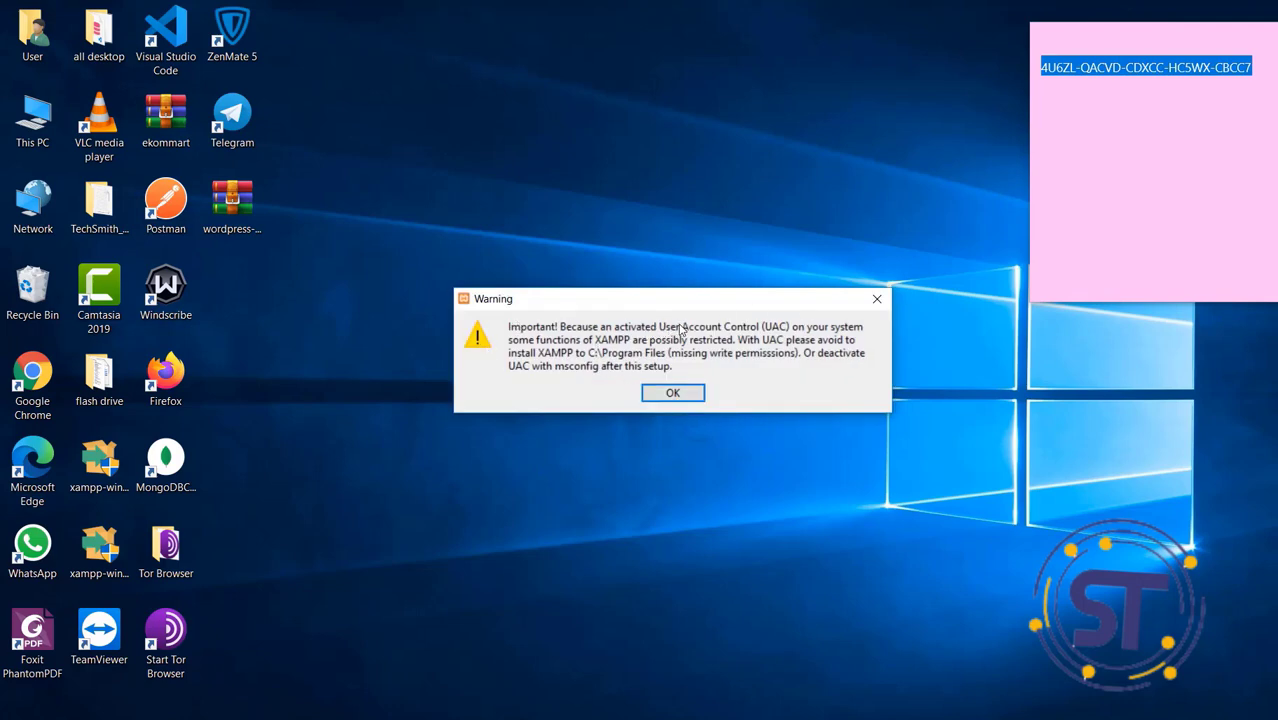
left_click(668, 394)
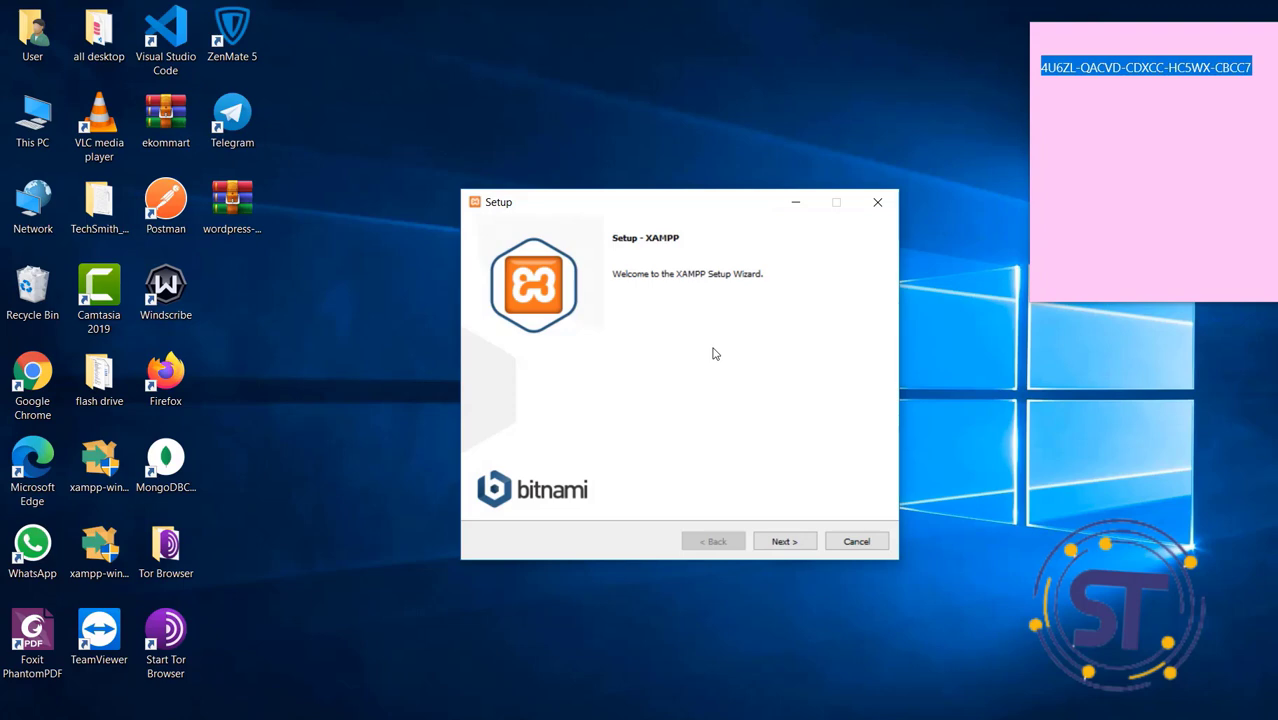
left_click(855, 541)
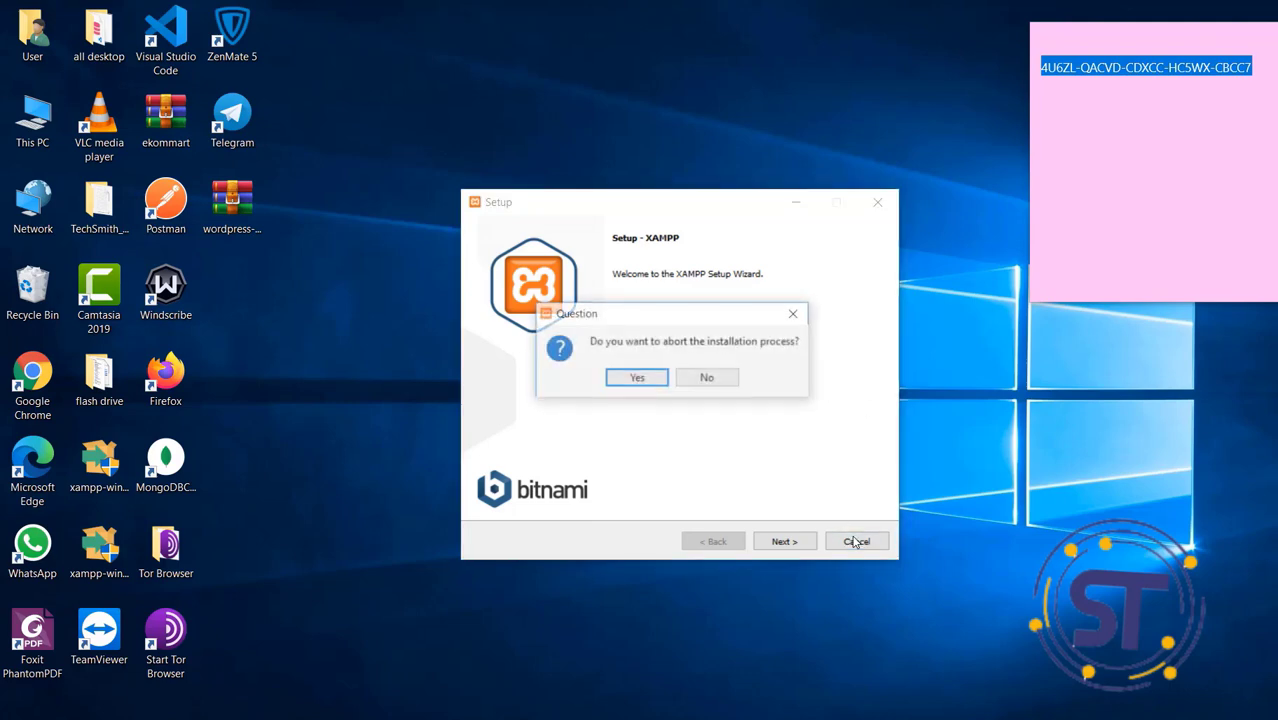
left_click(637, 378)
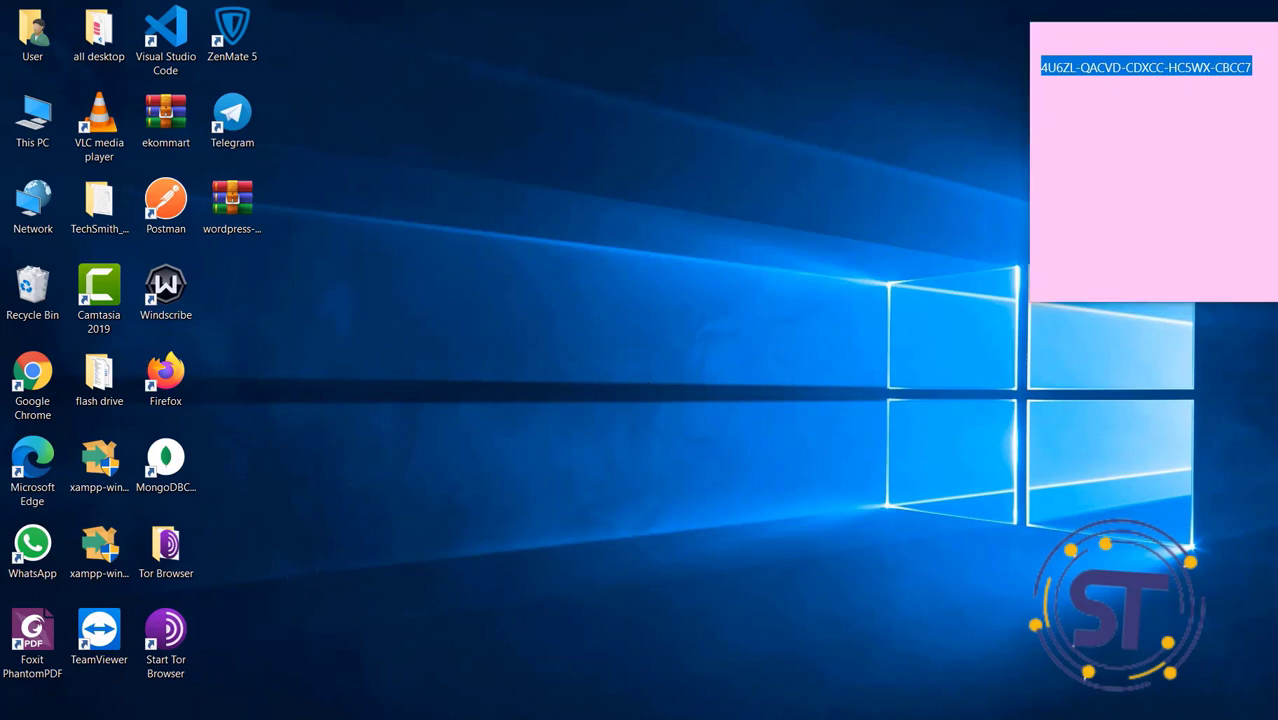
Find XAMPP Control Panel via Windows search 'xa' and run it as administrator
key("super+s")
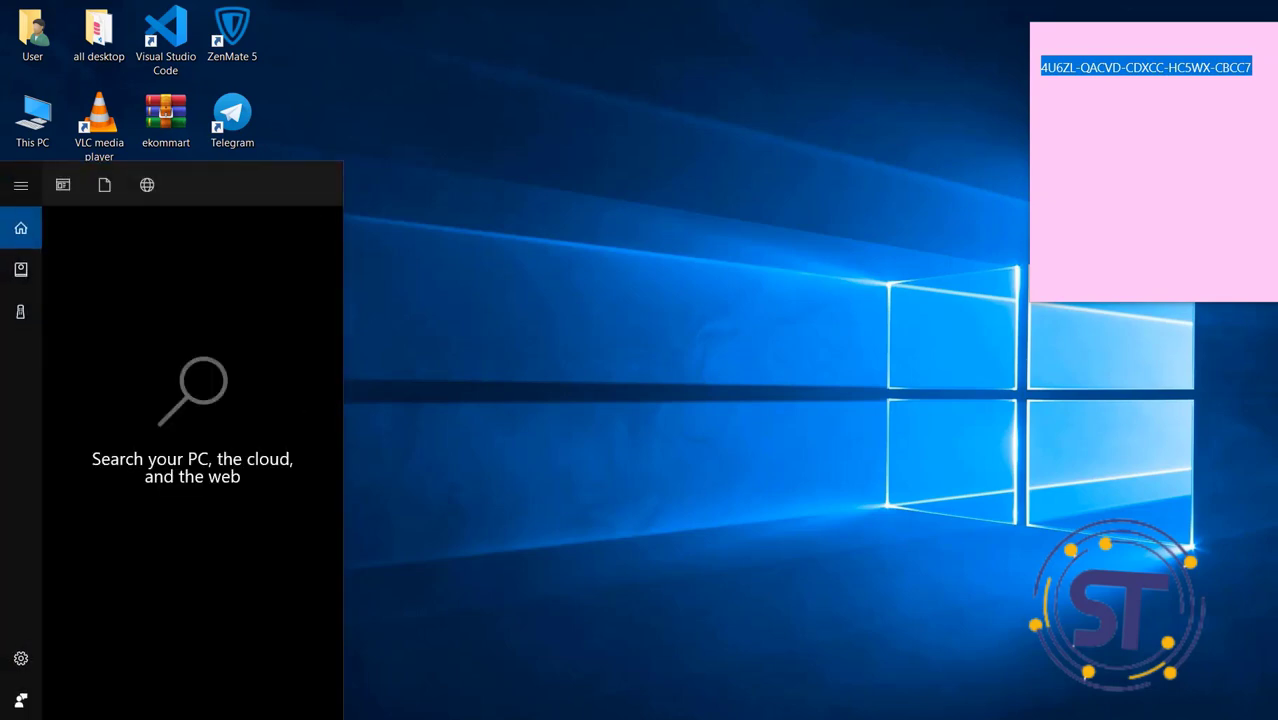
type("xaa")
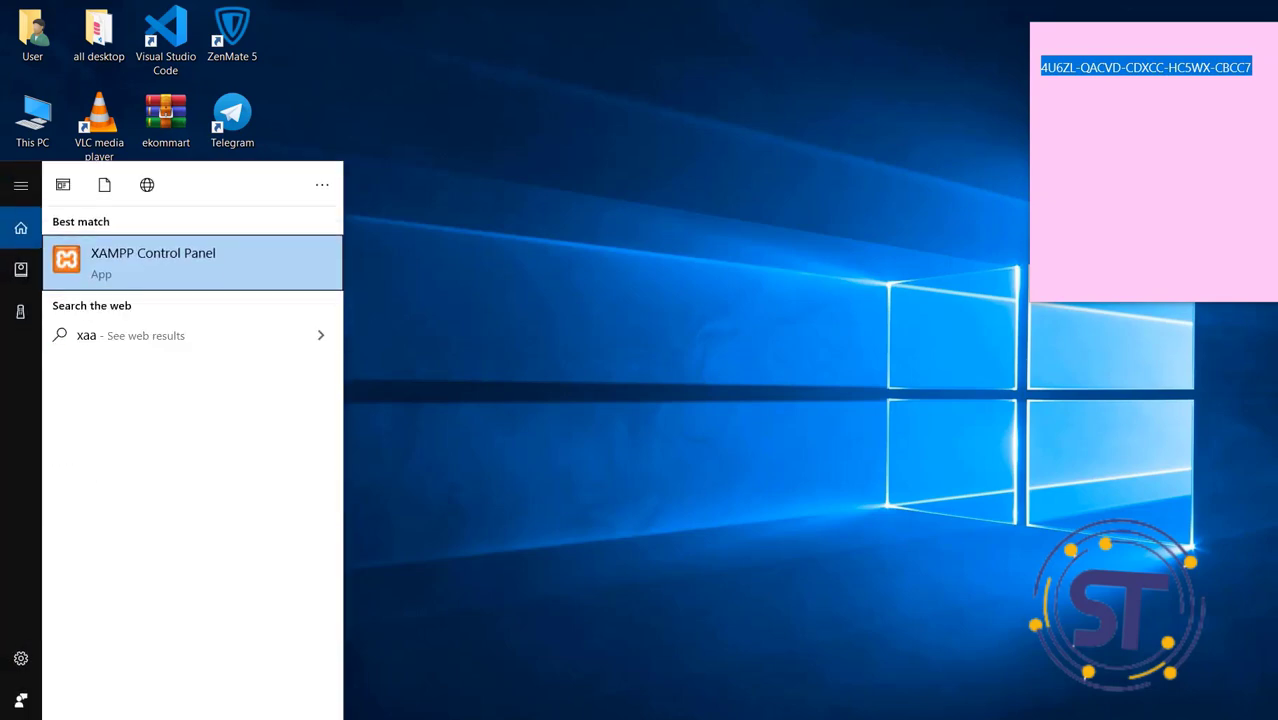
type("aa")
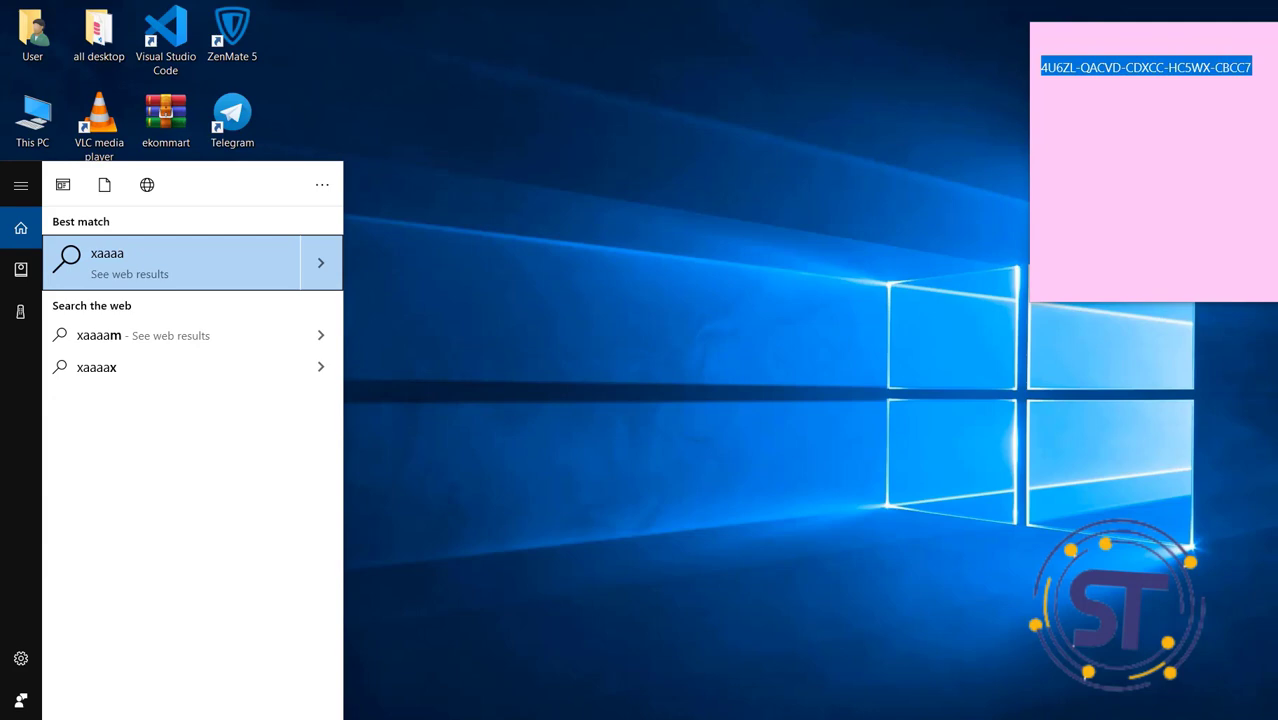
key("BackSpace")
key("BackSpace")
key("BackSpace")
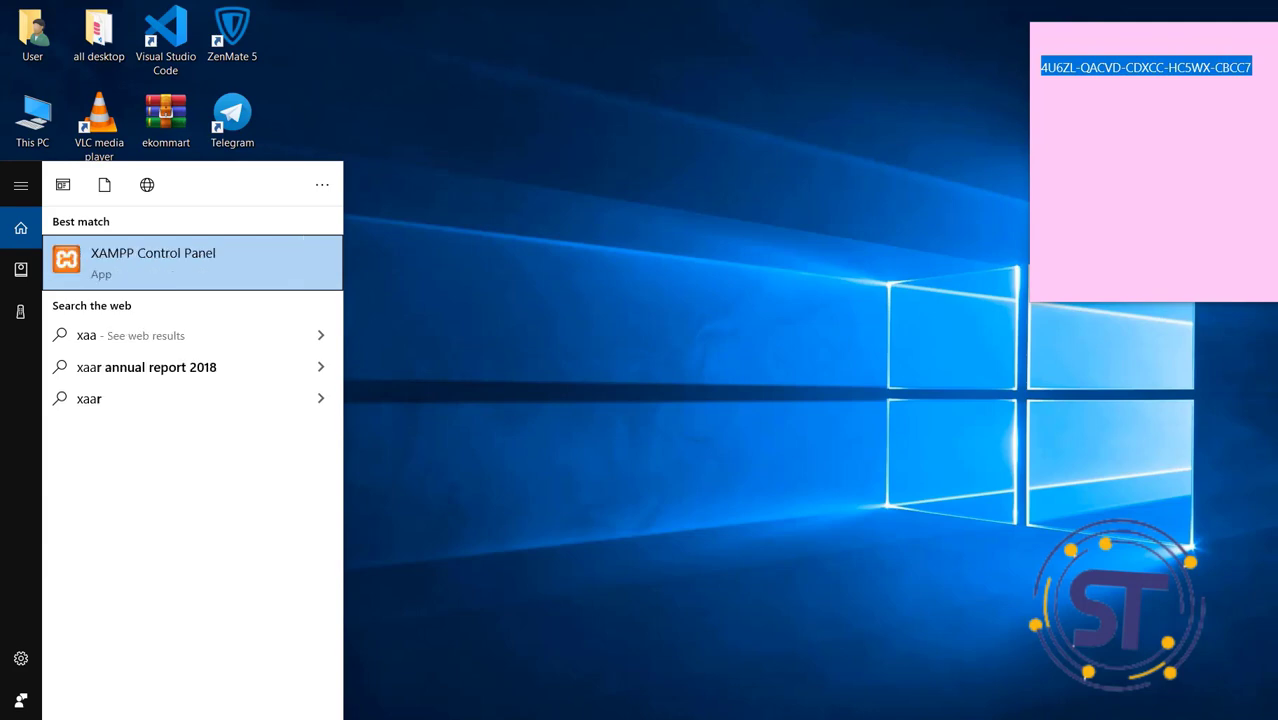
right_click(177, 268)
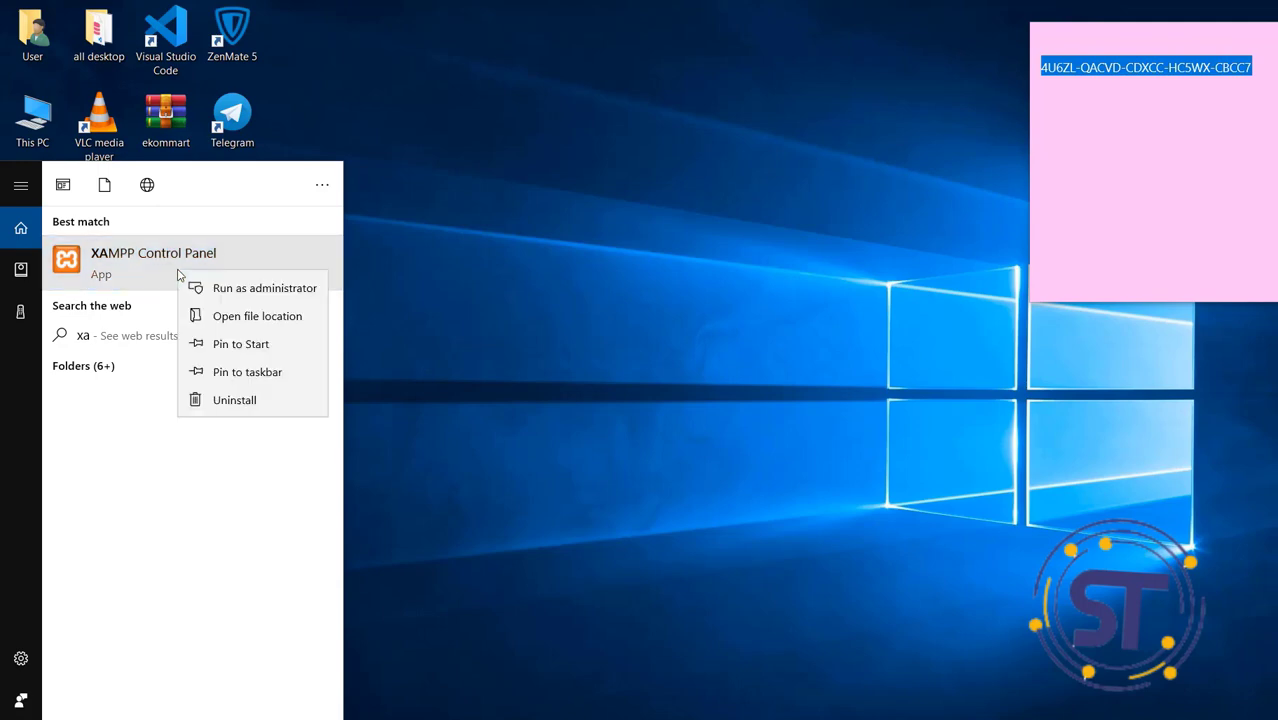
left_click(231, 287)
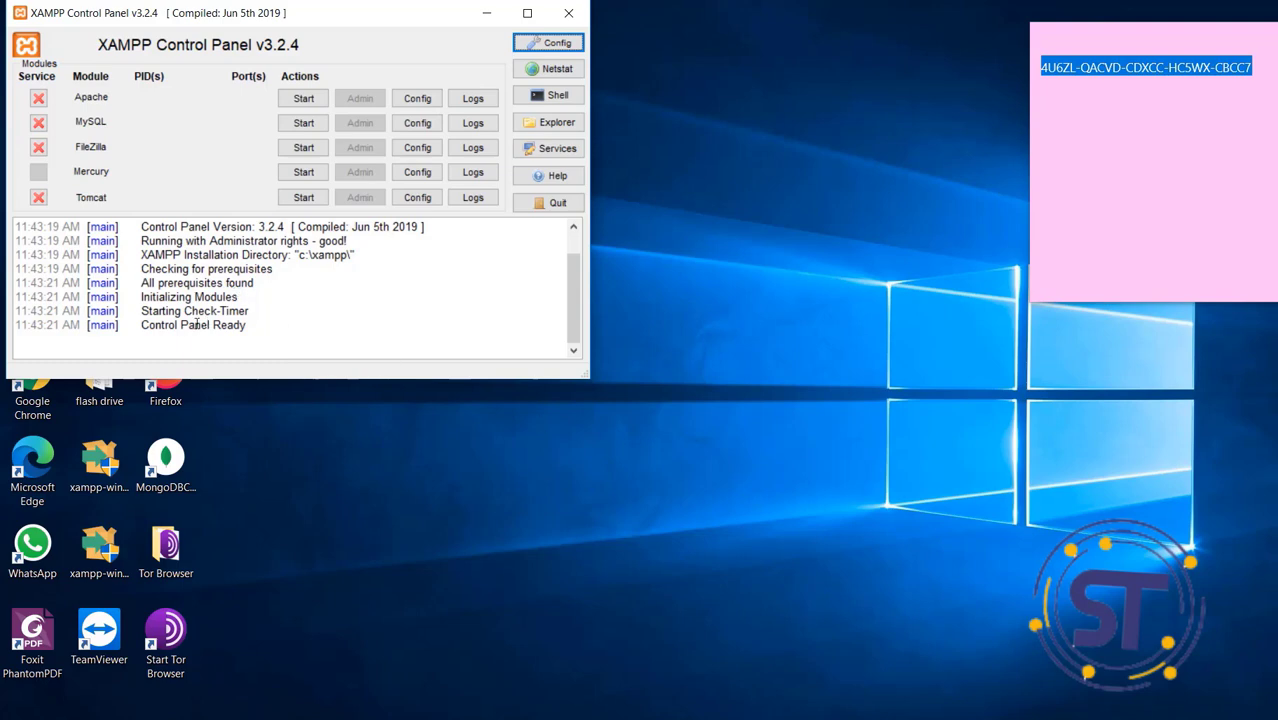
Install Apache and MySQL as Windows services, confirming each prompt
left_click(38, 98)
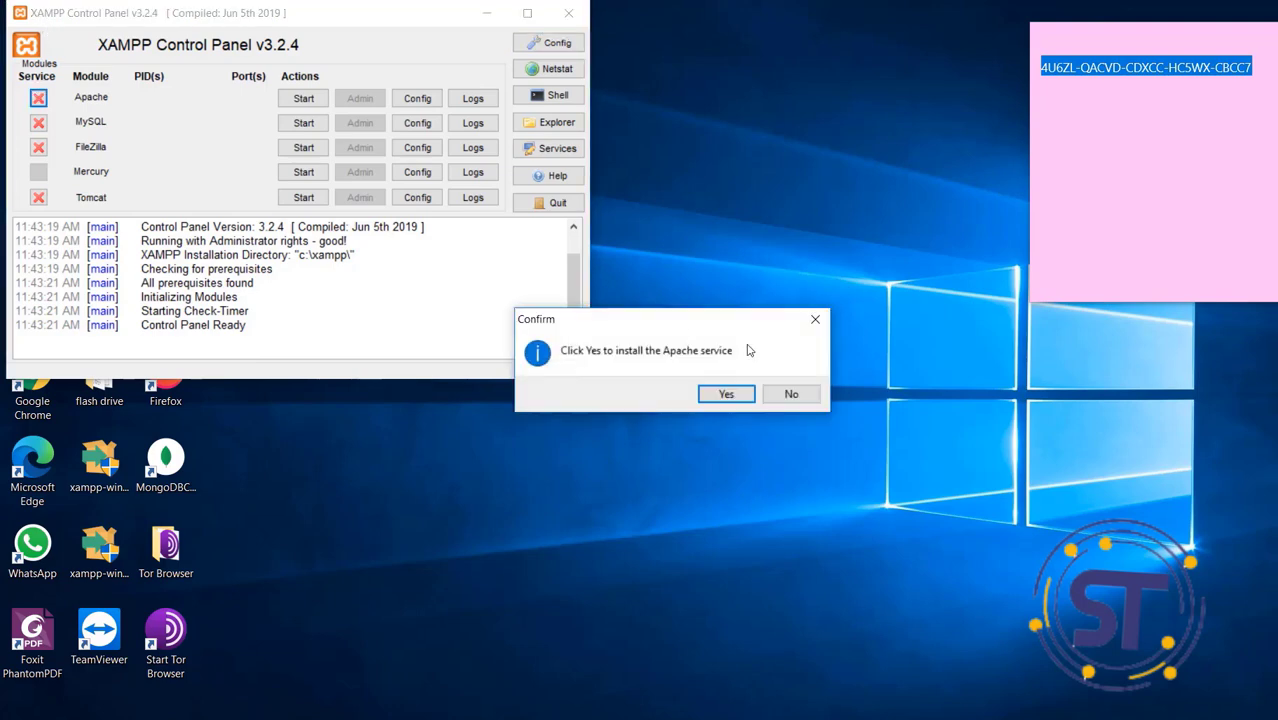
left_click(727, 395)
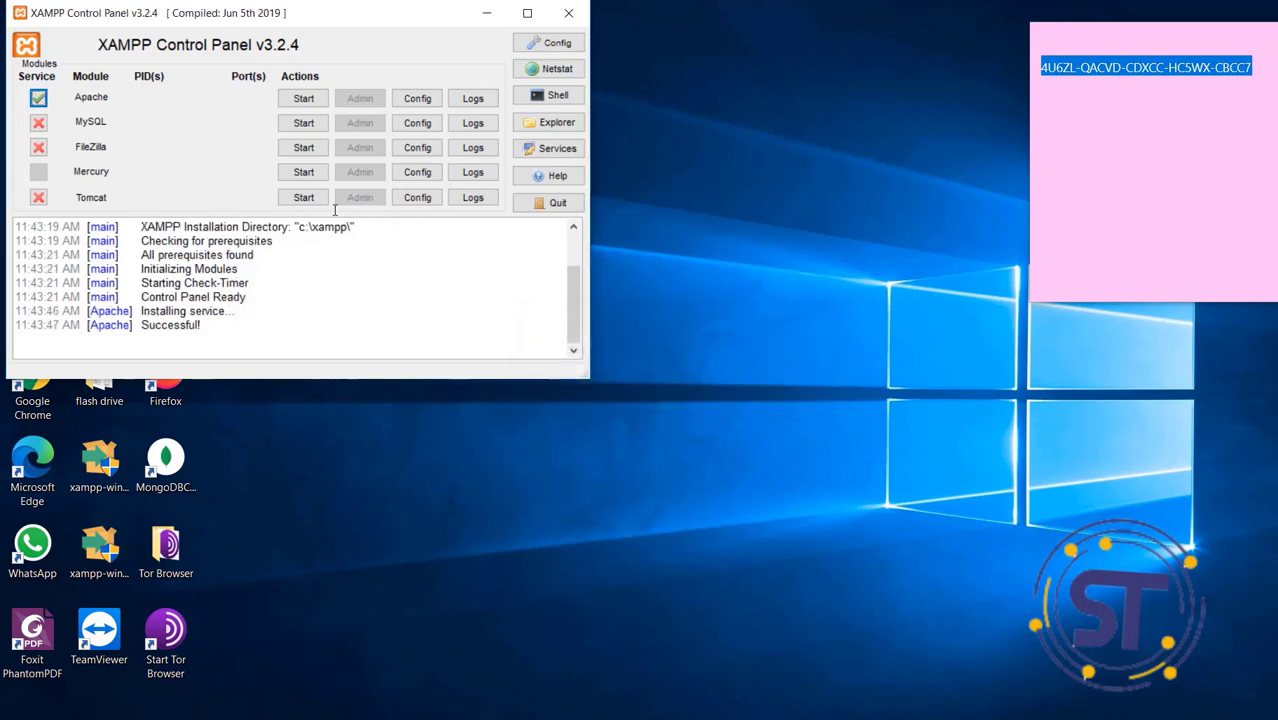
left_click(38, 122)
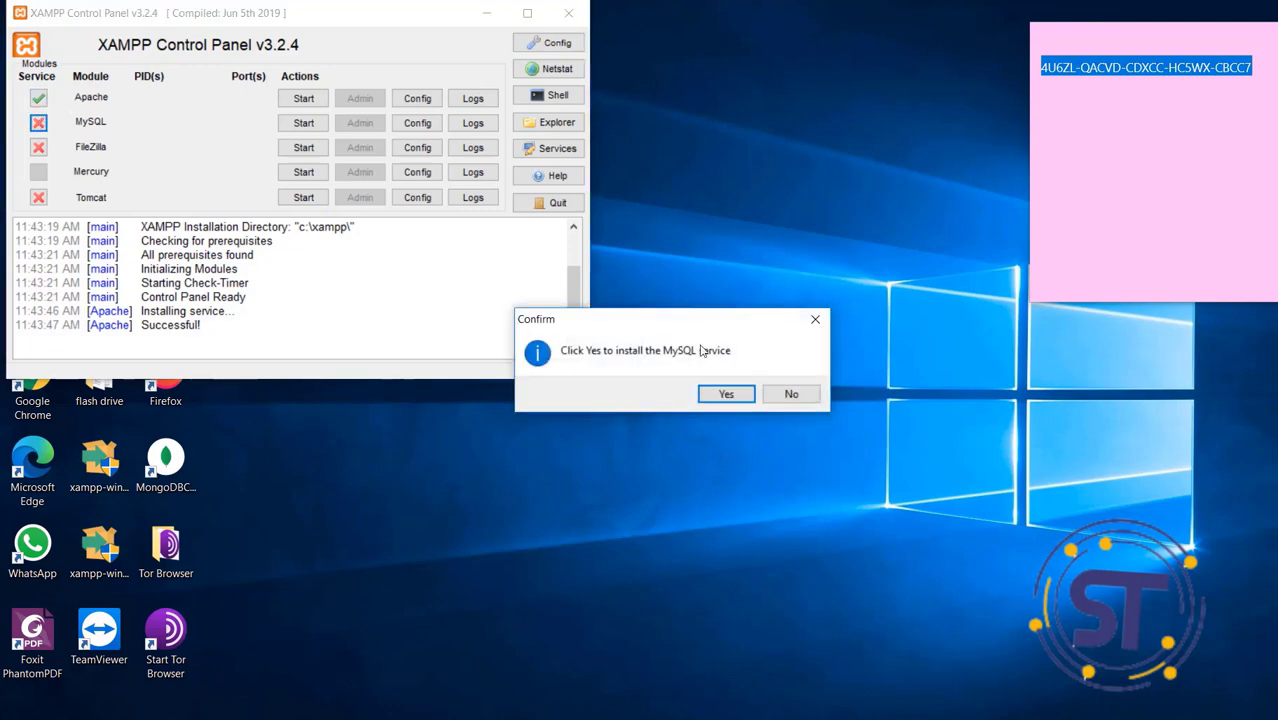
left_click(727, 394)
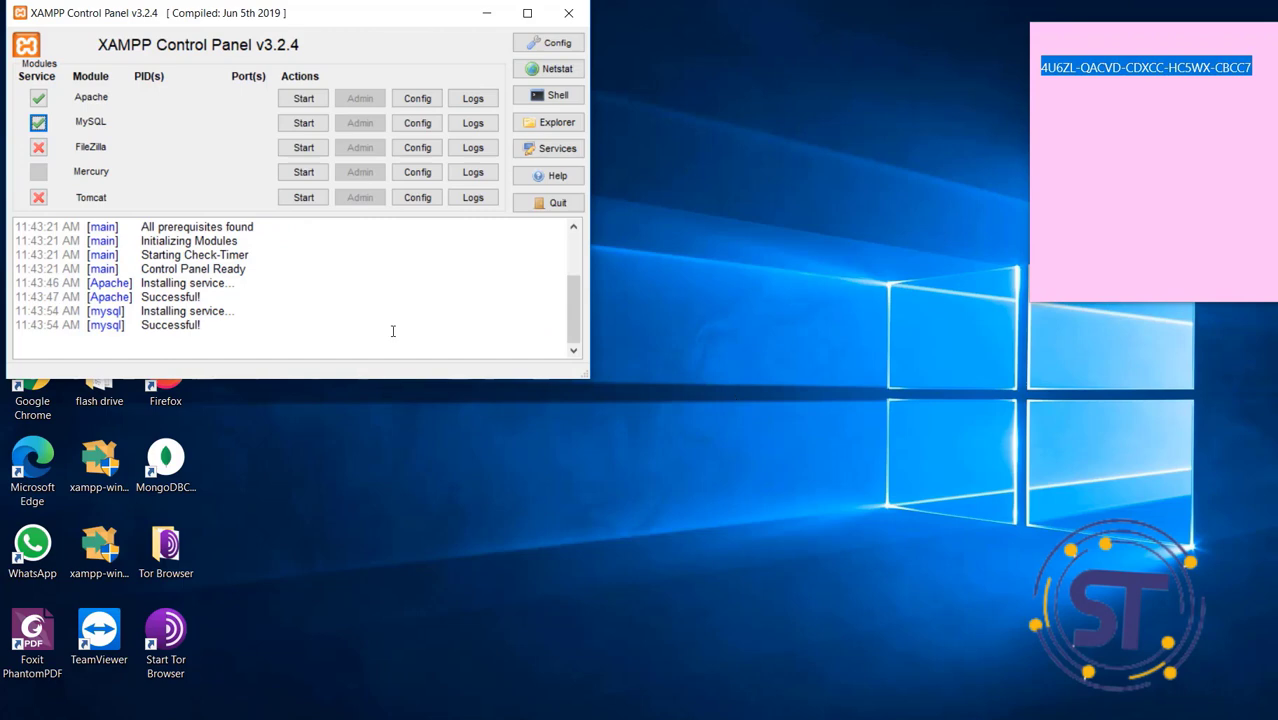
Start Apache and MySQL, then close the XAMPP Control Panel window
left_click(319, 98)
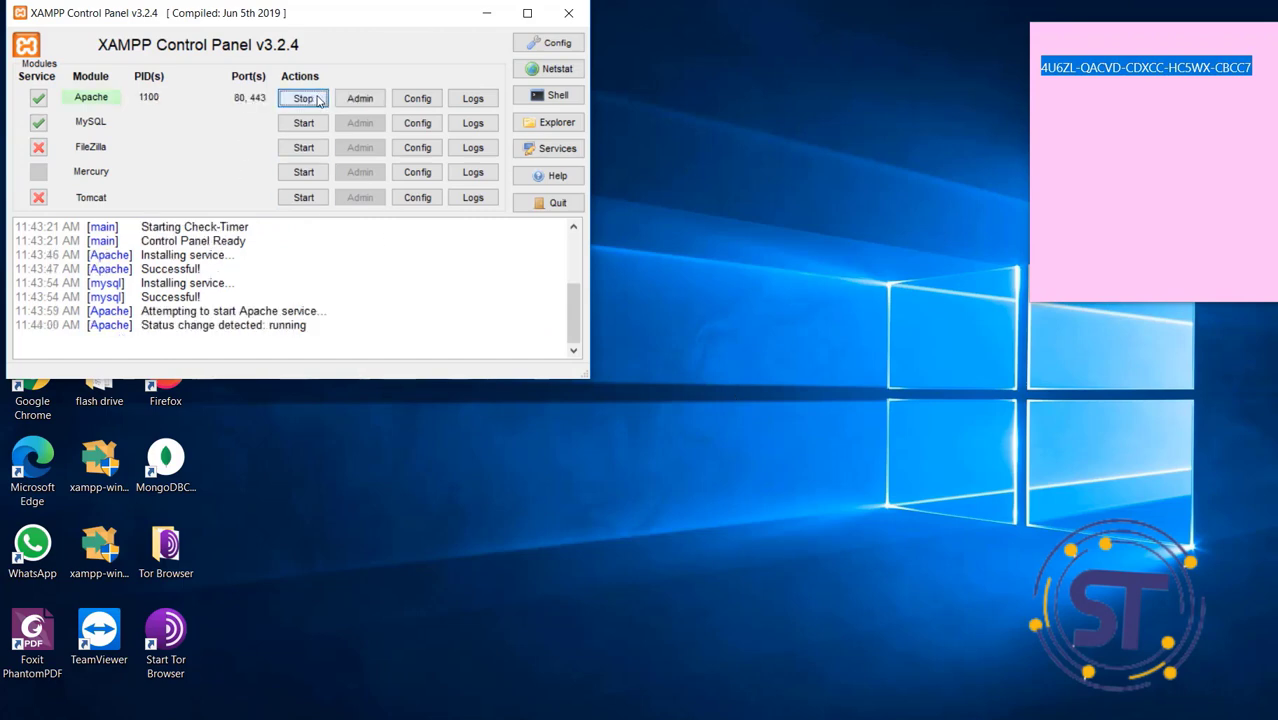
left_click(303, 123)
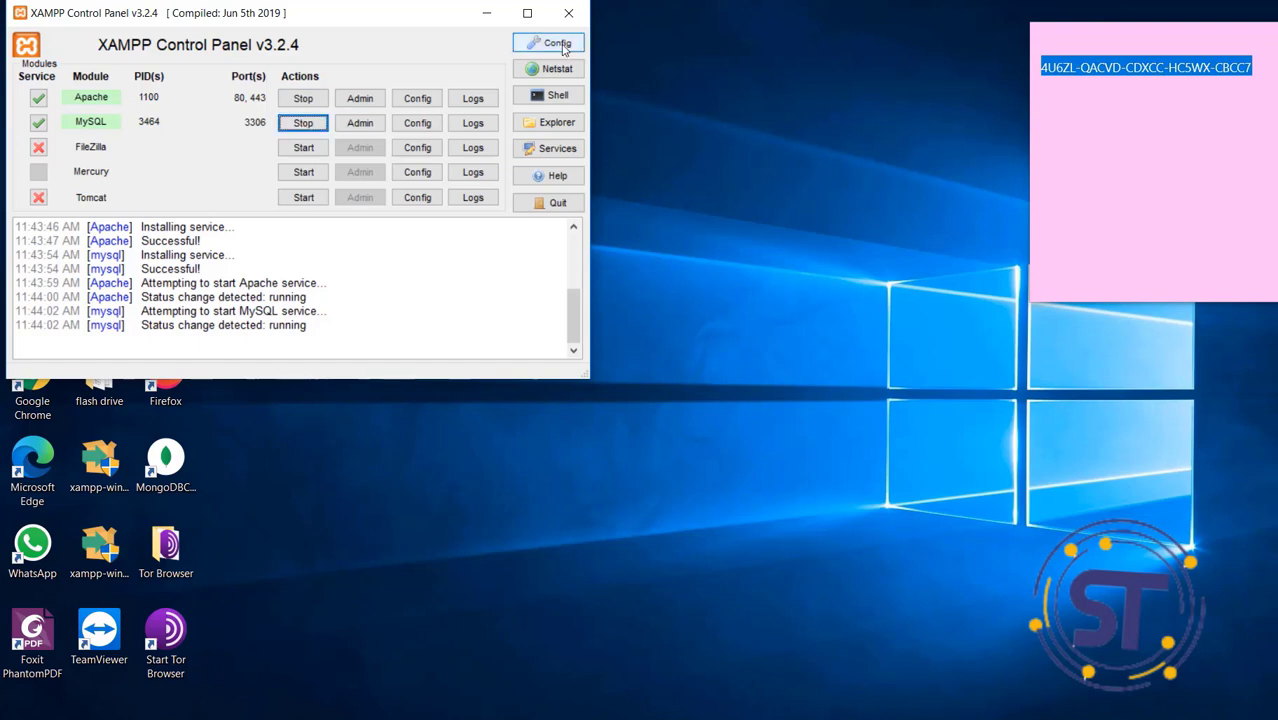
left_click(581, 12)
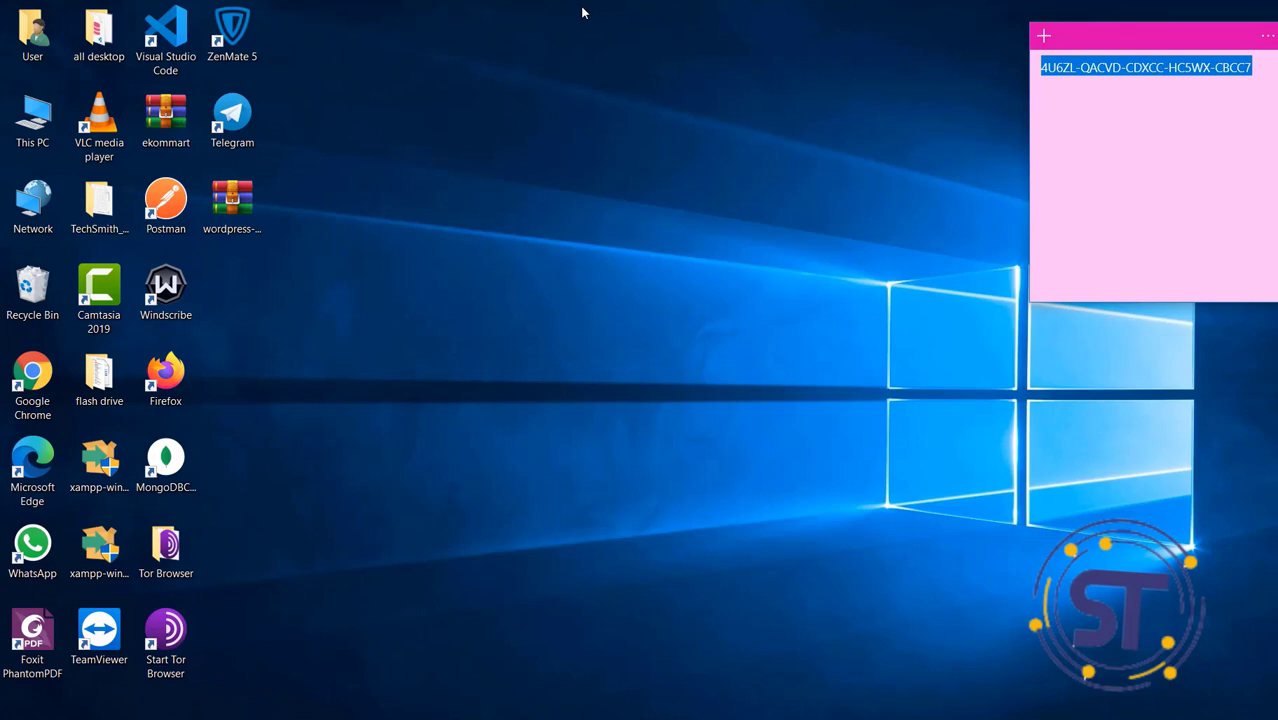
Relaunch XAMPP Control Panel as administrator, confirm Apache (80/443) and MySQL (3306) are running, then close it
key("super")
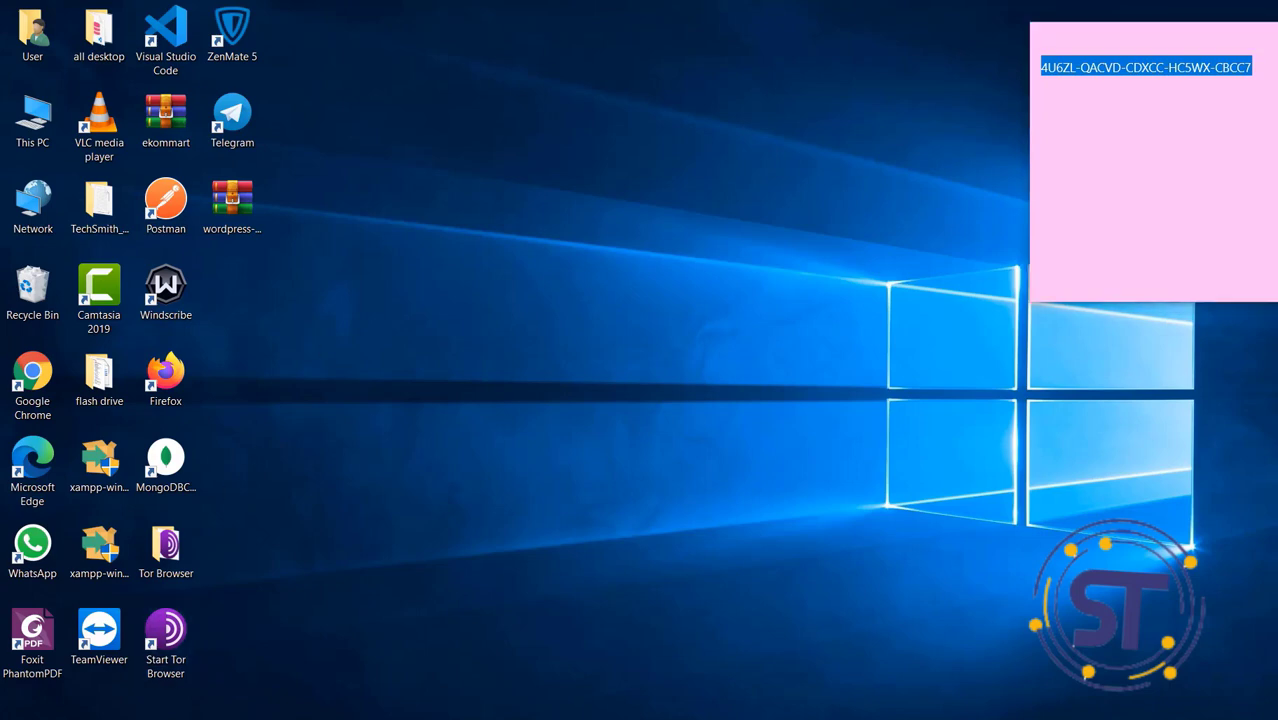
type("x")
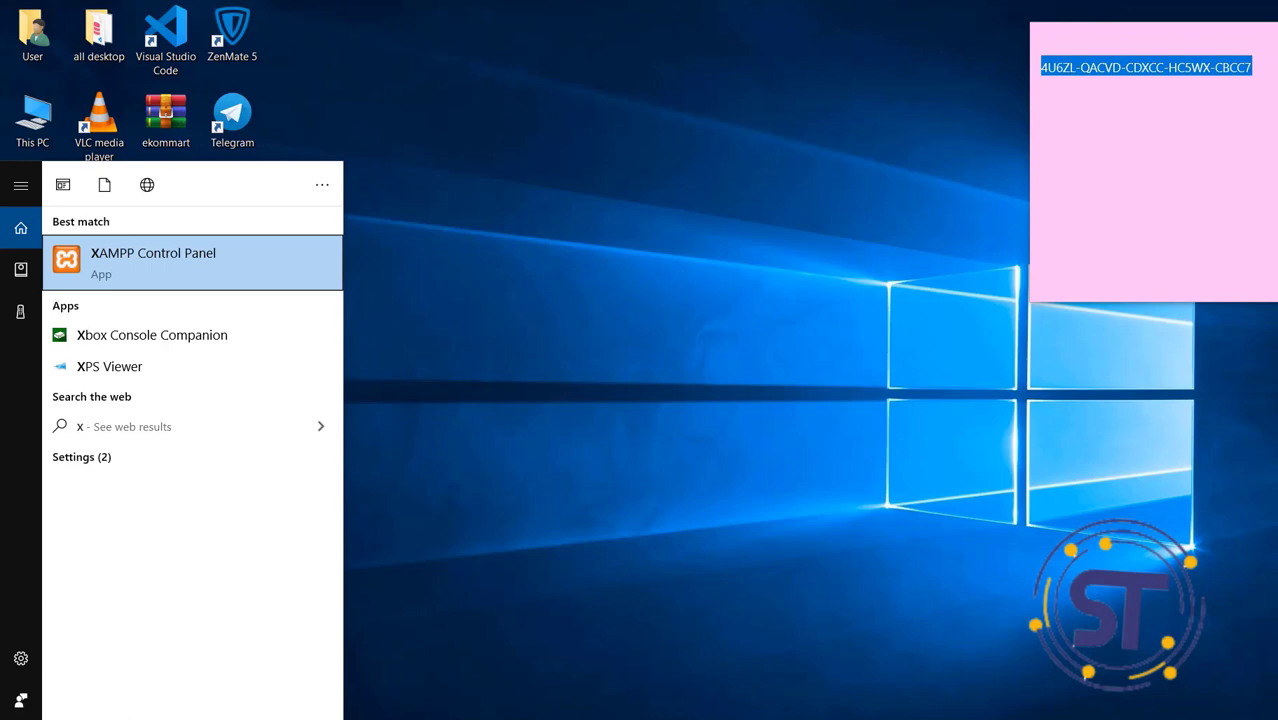
right_click(245, 270)
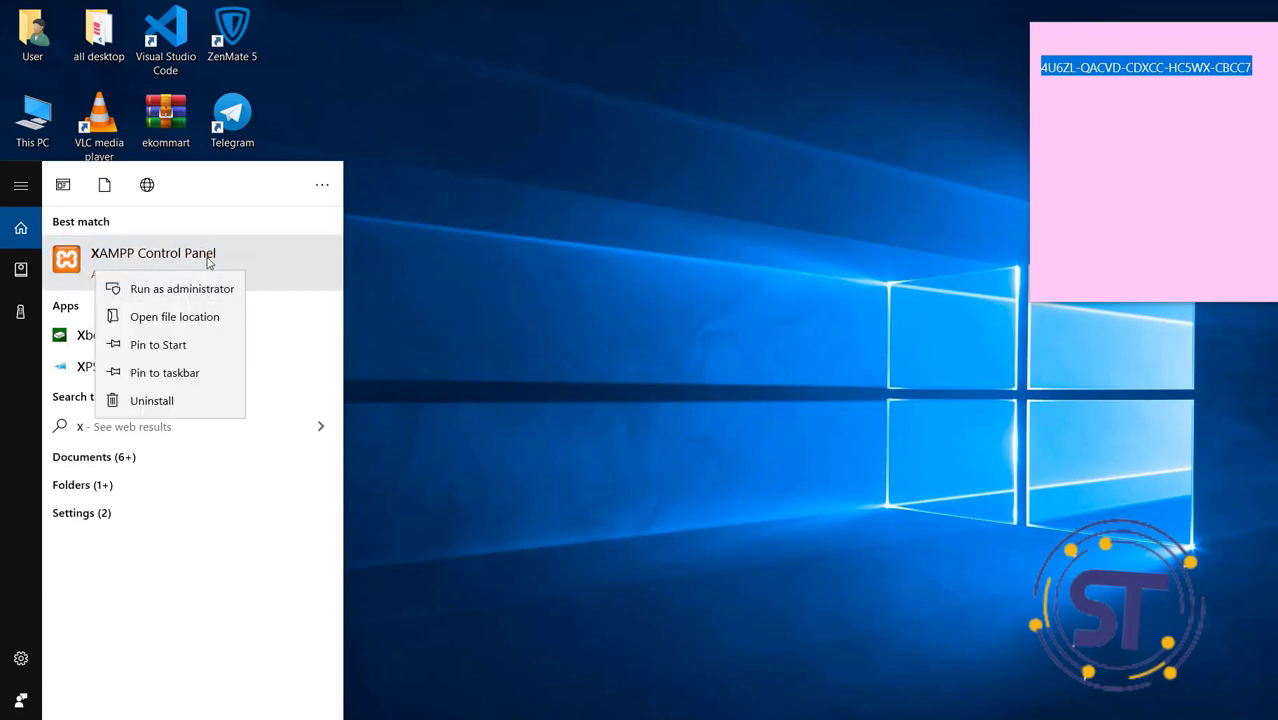
left_click(216, 258)
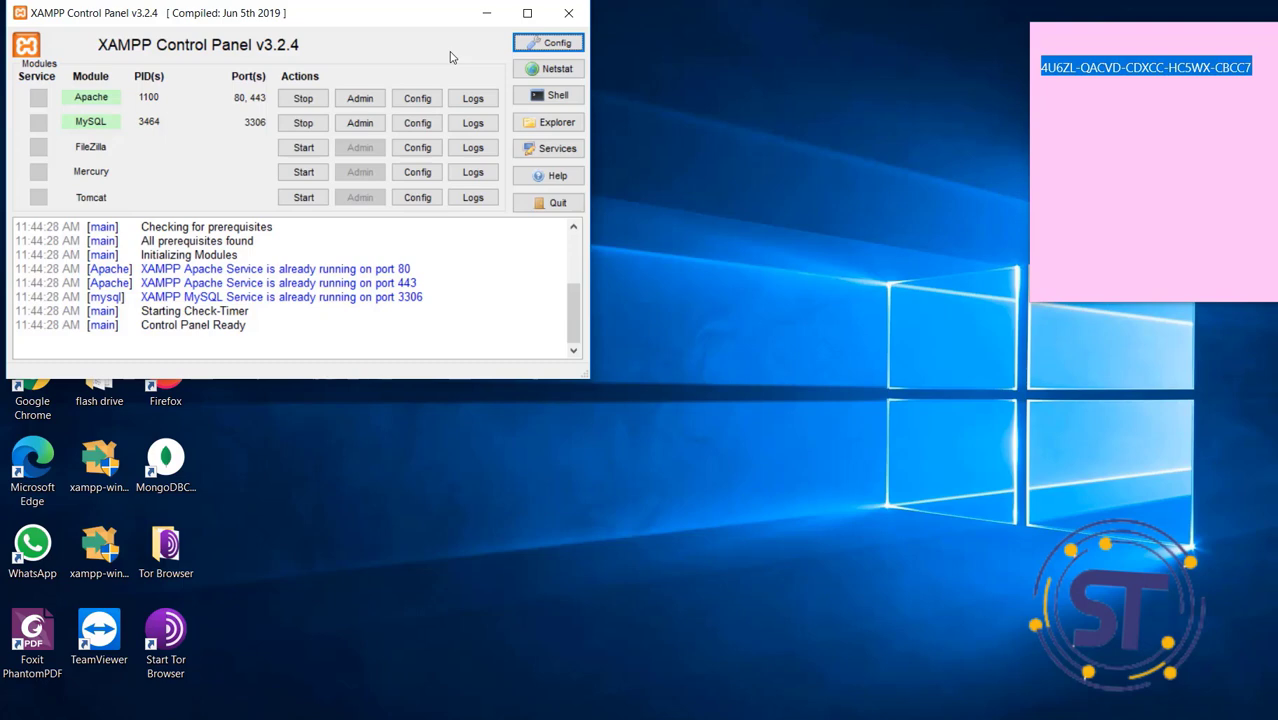
left_click(569, 15)
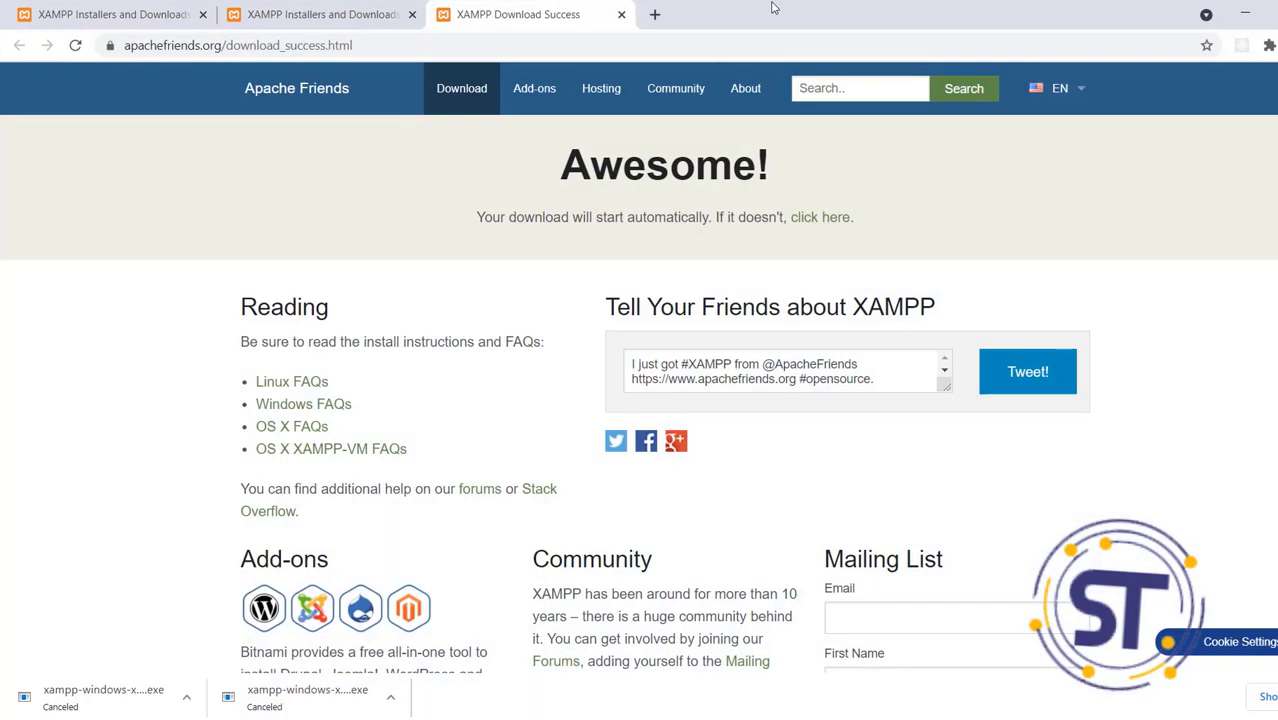
In a new tab, search Google for 'wordpress' using the suggestion
left_click(655, 14)
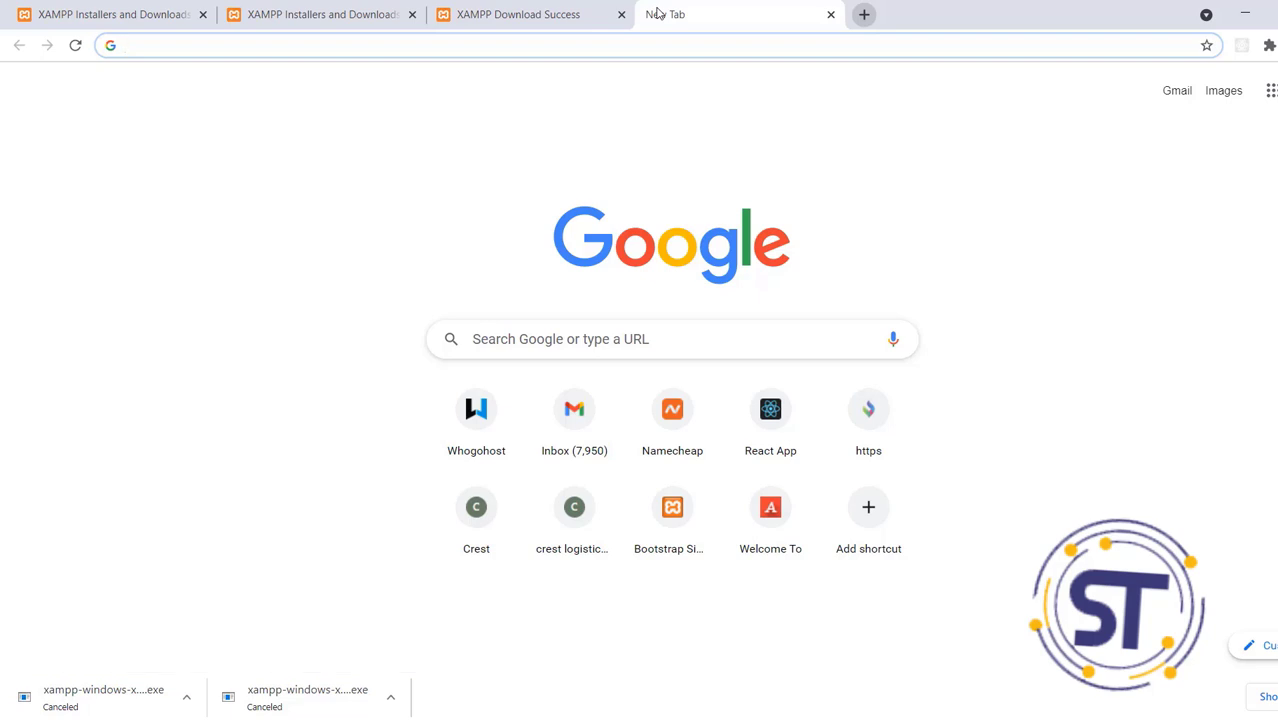
left_click(588, 41)
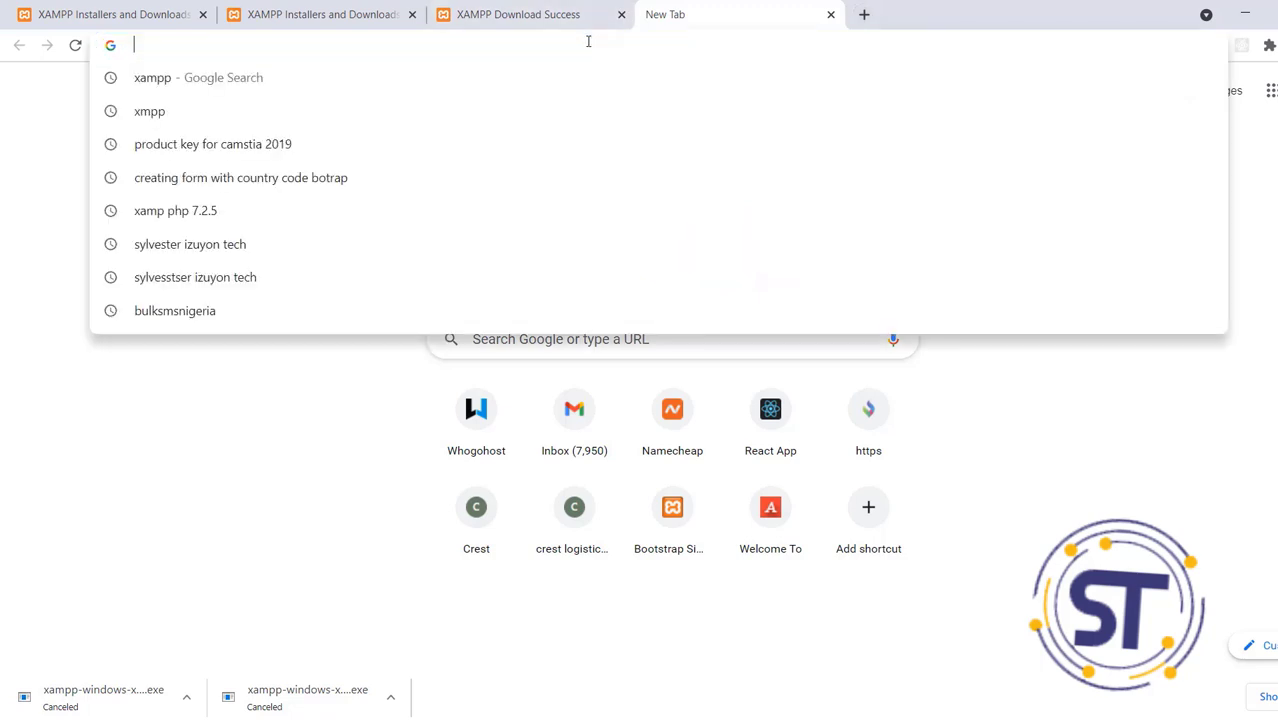
type("word")
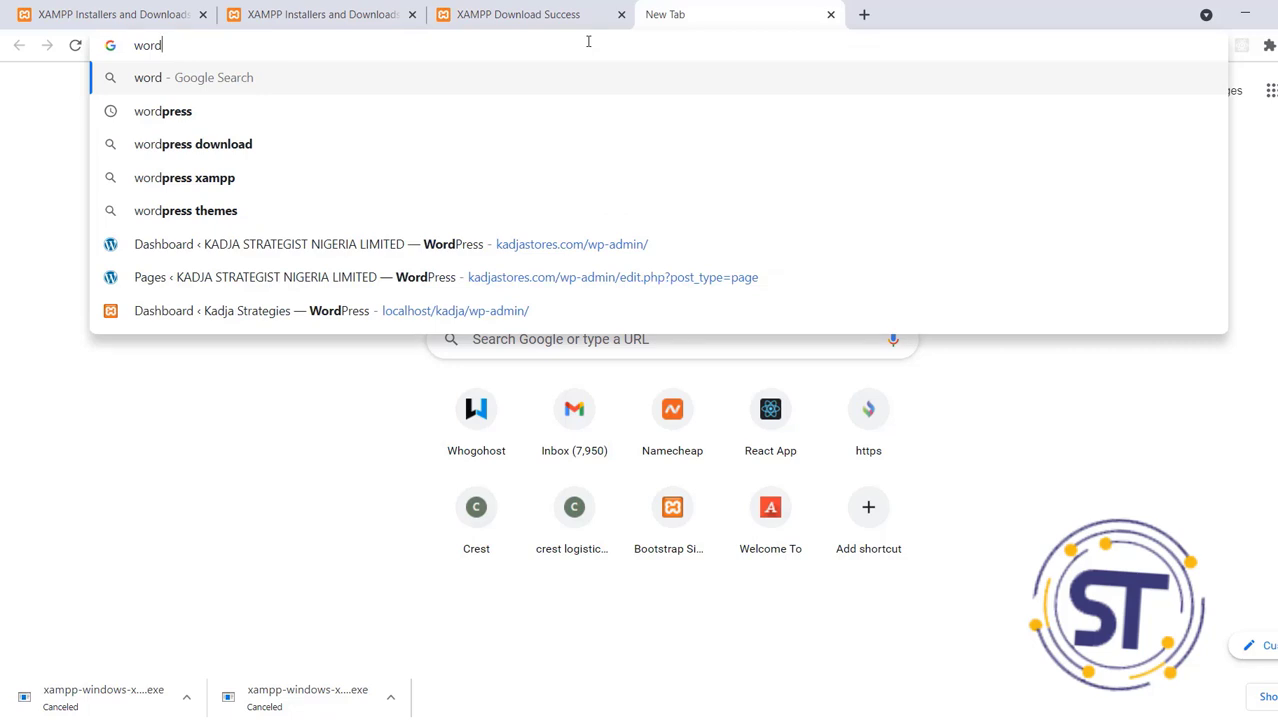
key("Down")
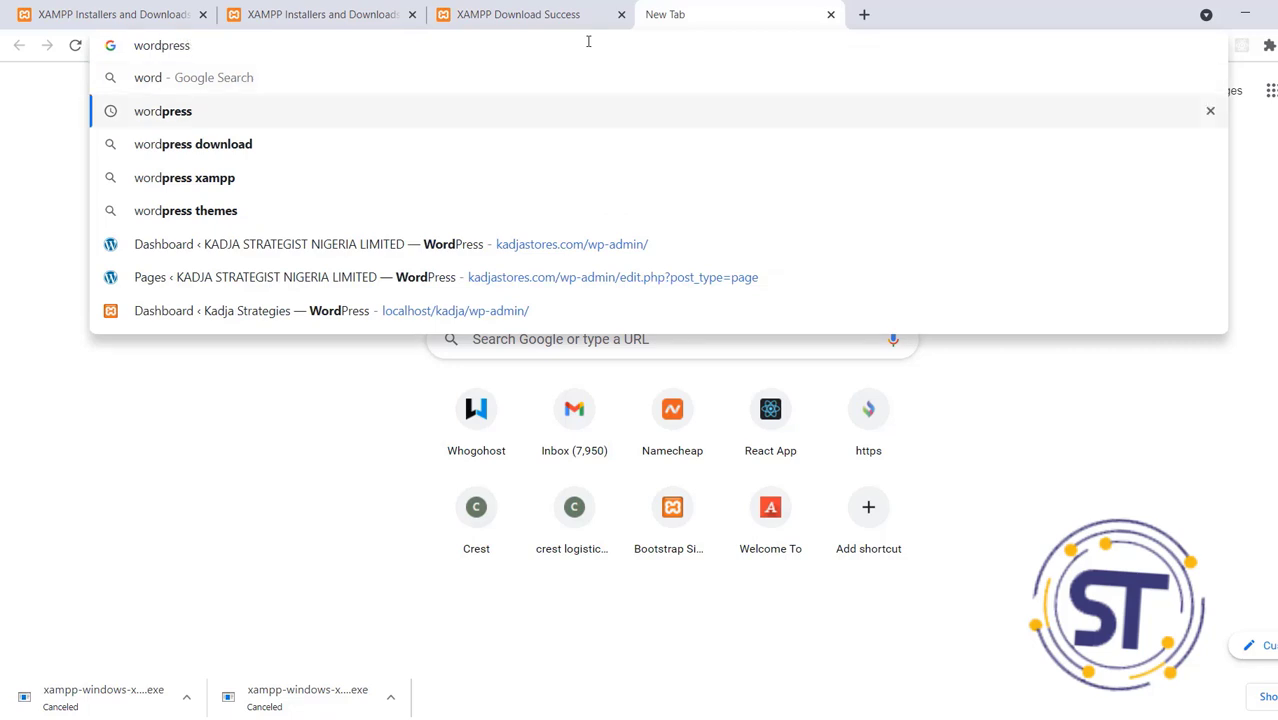
key("Return")
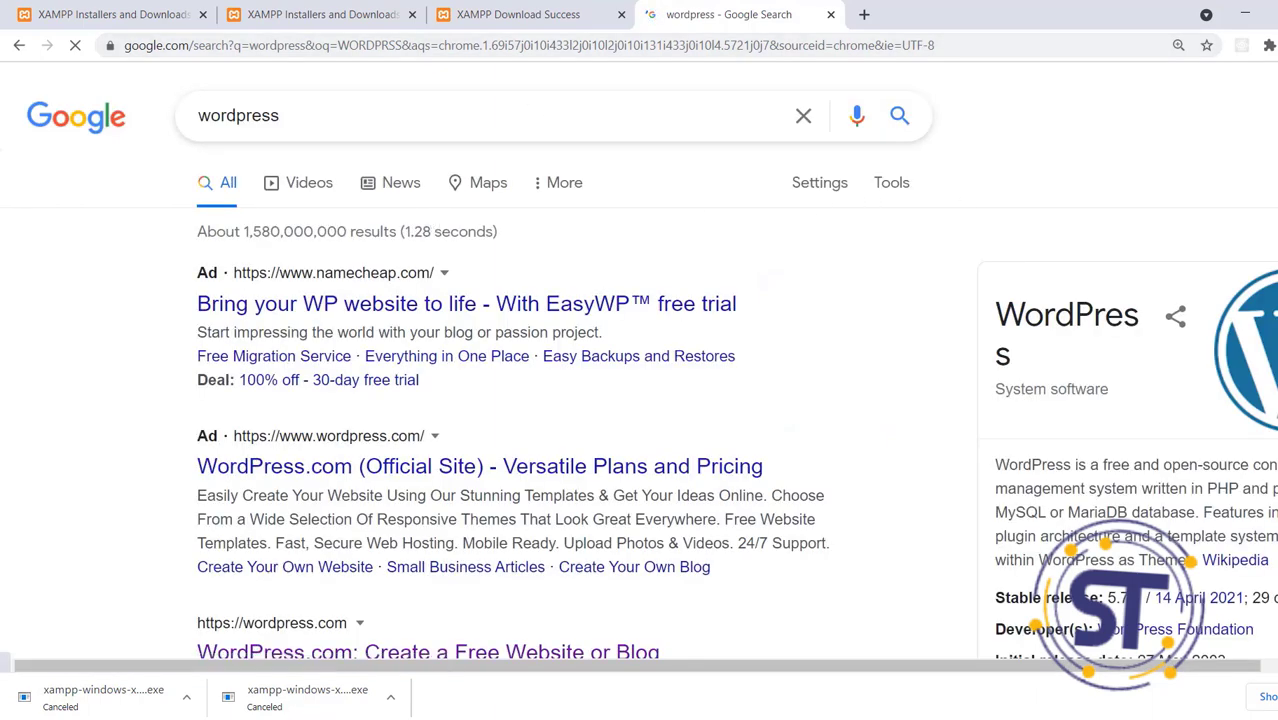
Scroll the results and open the official WordPress.org site
scroll(640, 360, "down", 1)
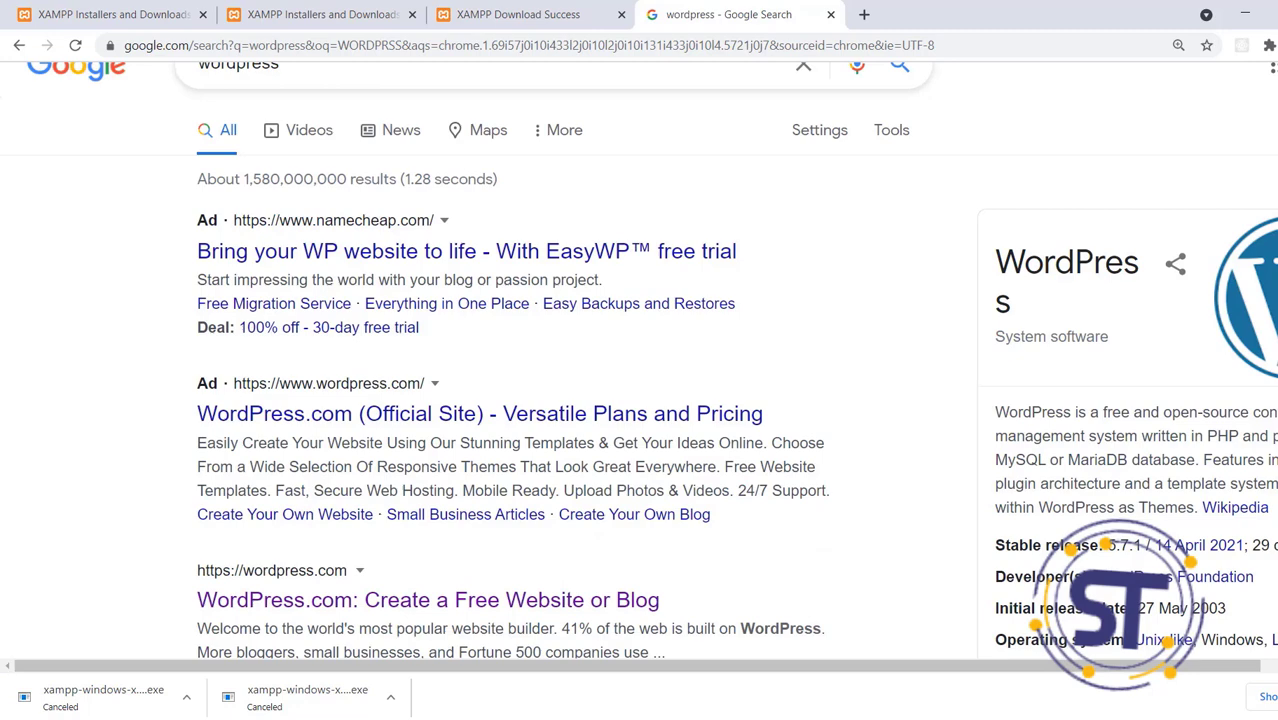
scroll(640, 360, "down", 5)
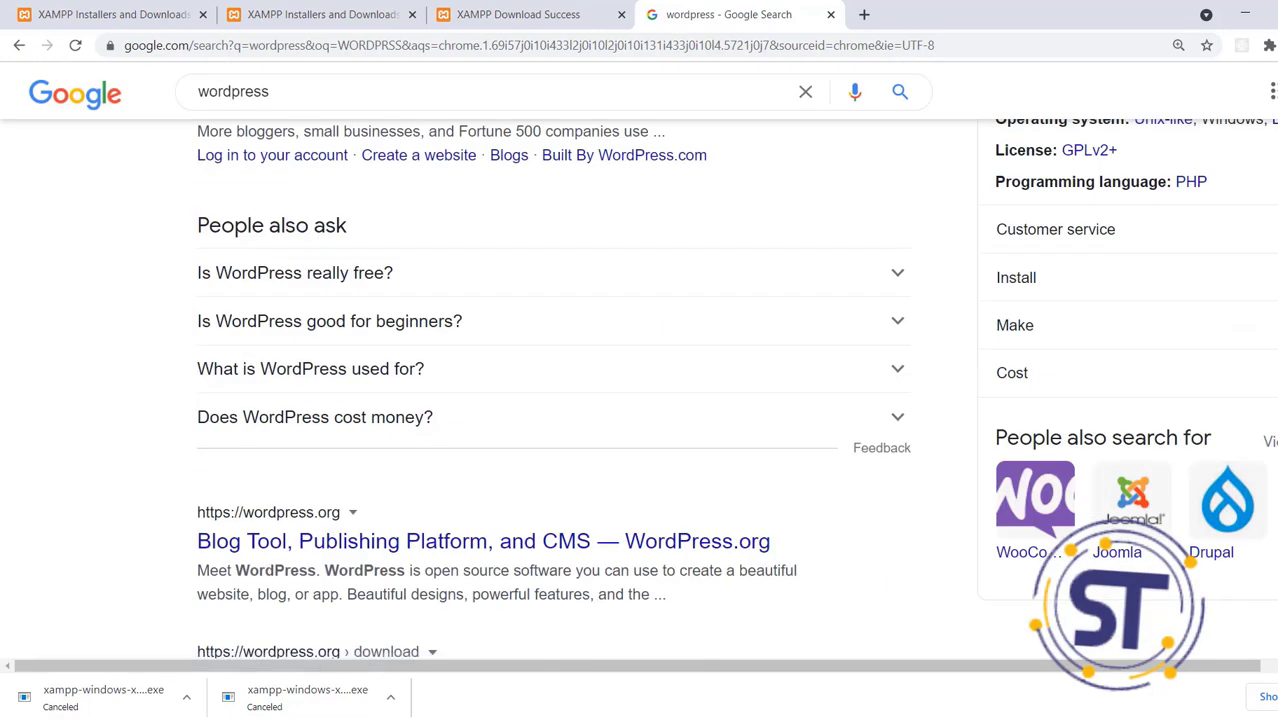
scroll(640, 390, "up", 5)
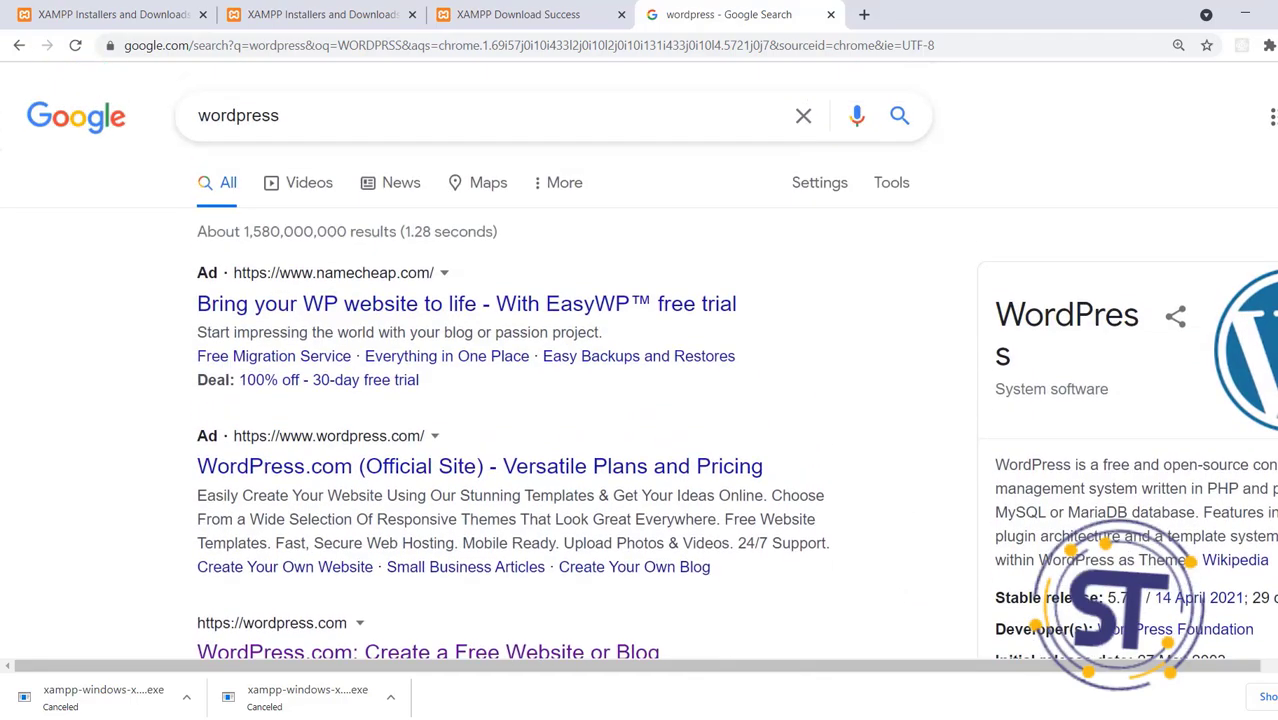
scroll(640, 390, "down", 4)
scroll(640, 390, "down", 3)
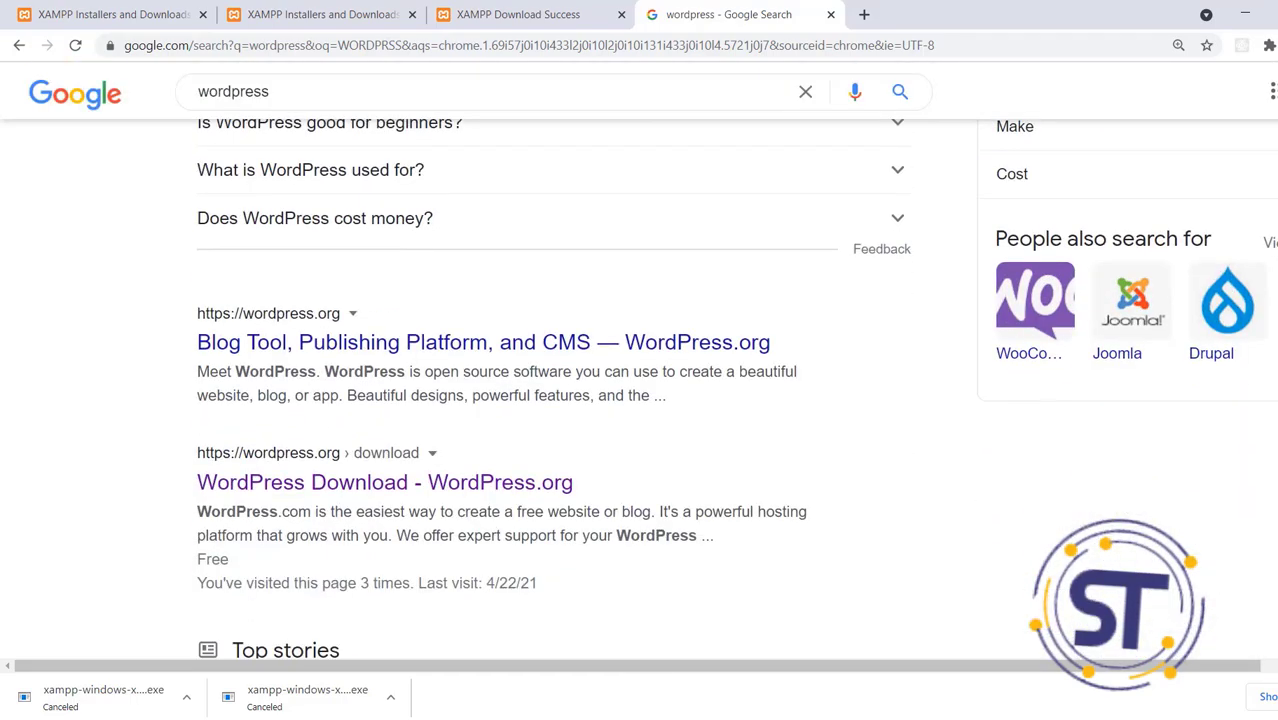
scroll(640, 390, "down", 10)
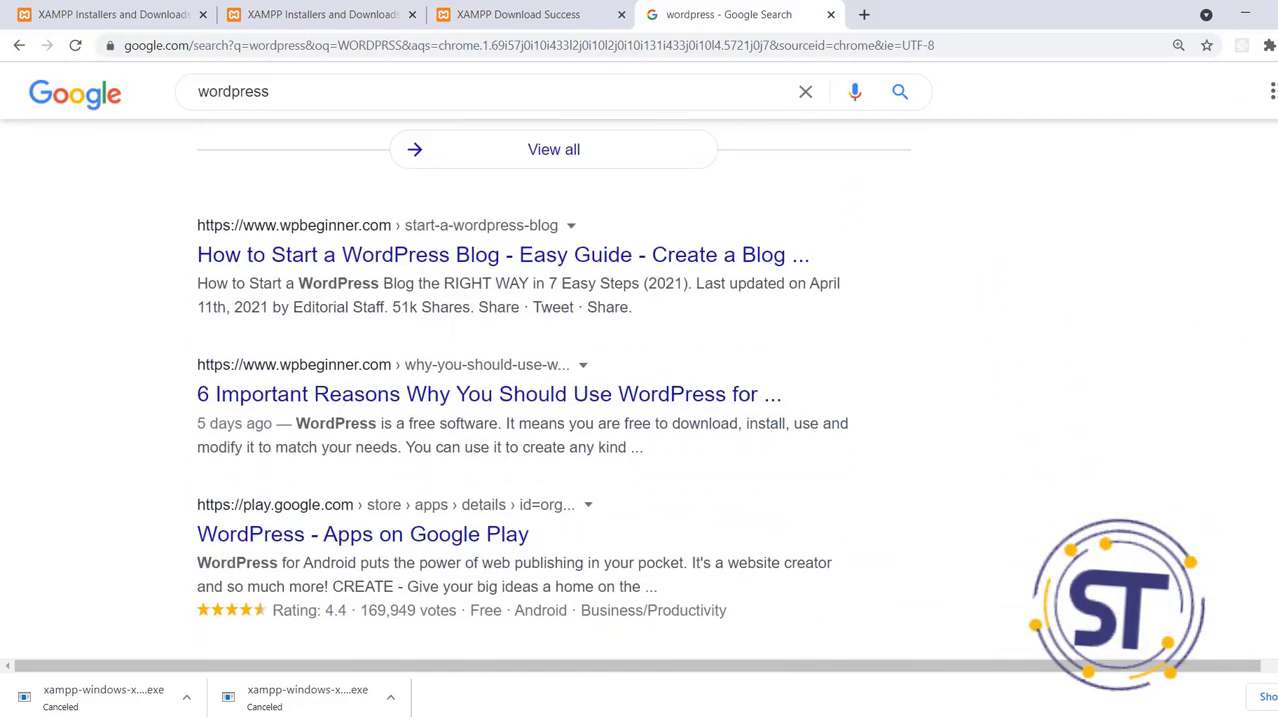
scroll(790, 362, "up", 9)
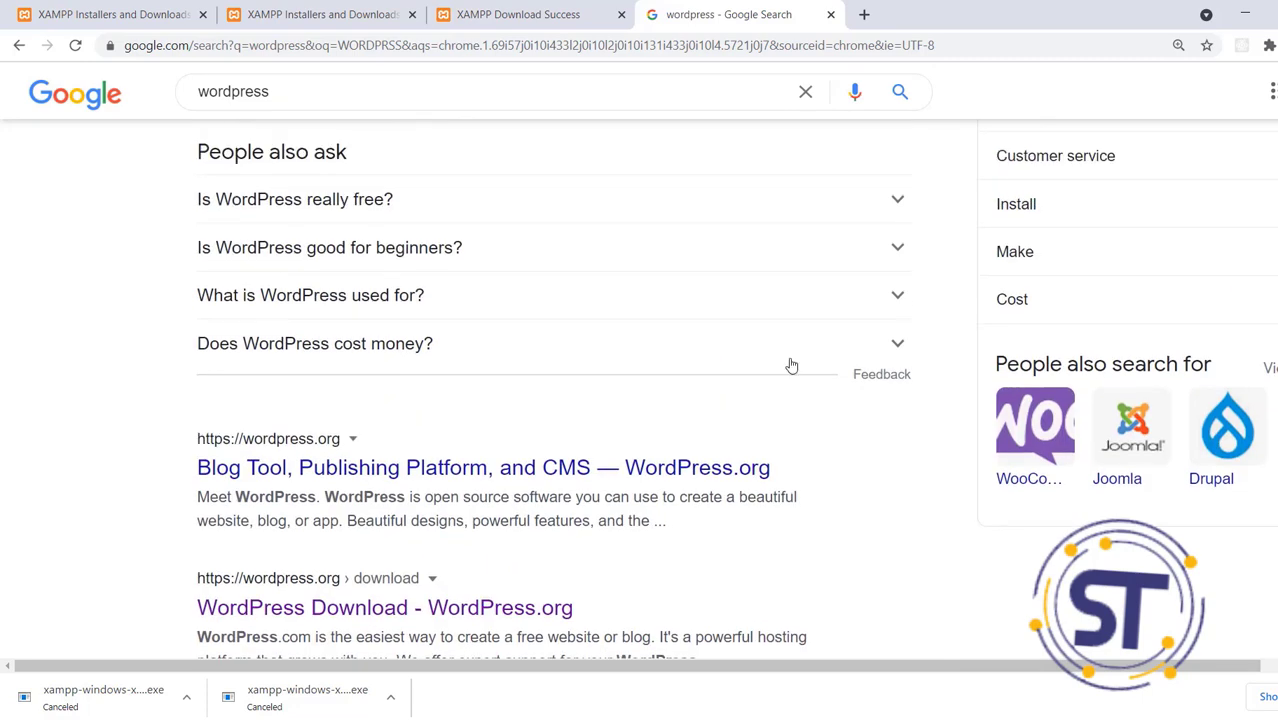
left_click(298, 447)
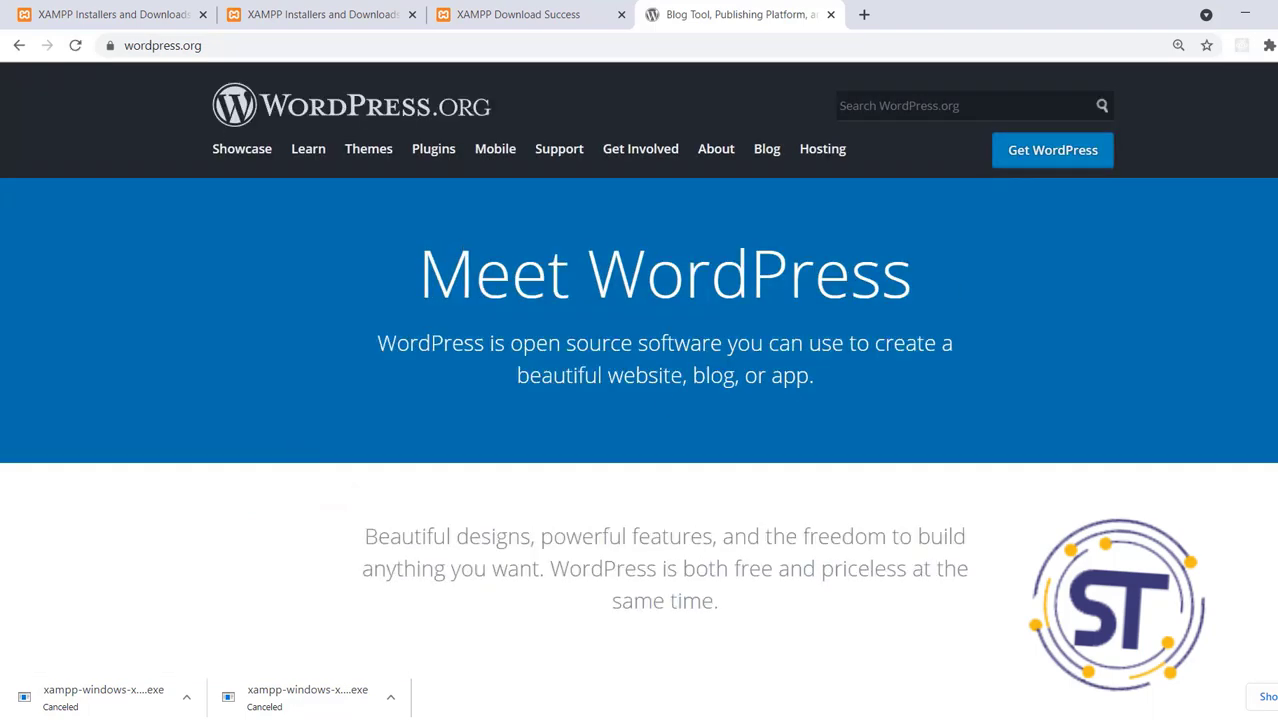
Go to WordPress.org's Get WordPress page and scroll to the Download WordPress 5.7.2 button
scroll(640, 400, "down", 10)
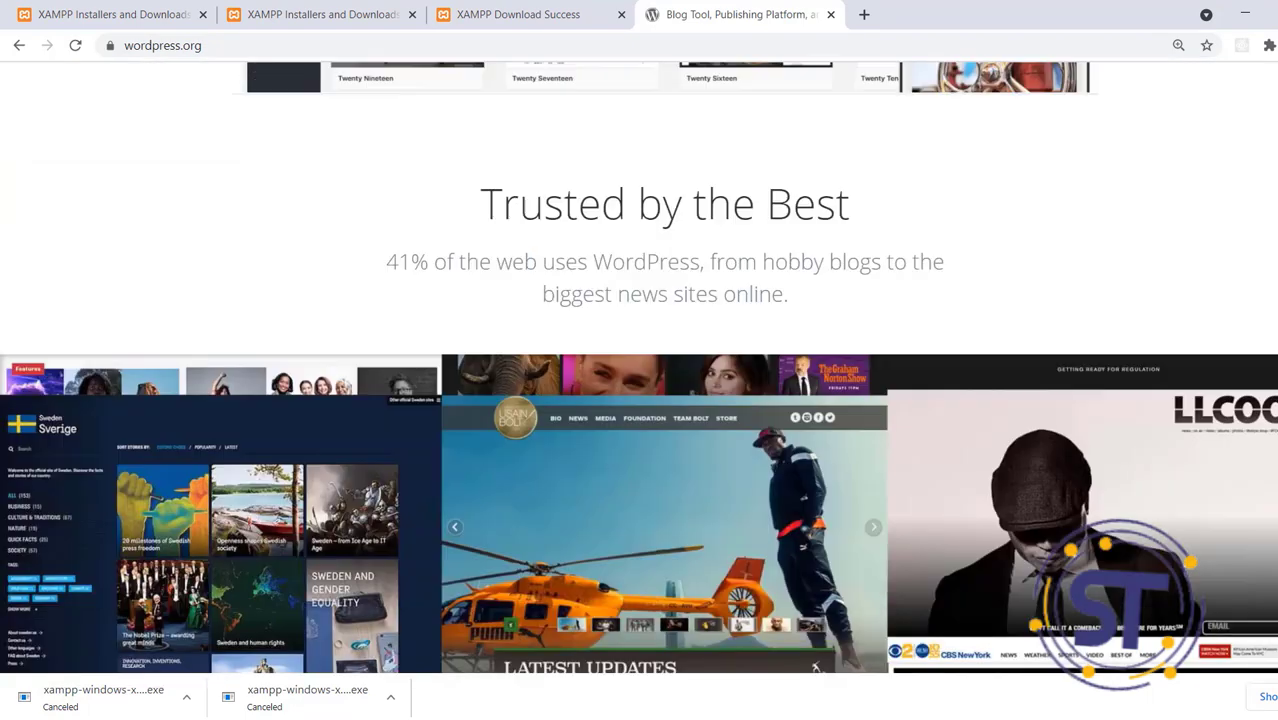
scroll(640, 400, "up", 8)
scroll(1218, 95, "up", 3)
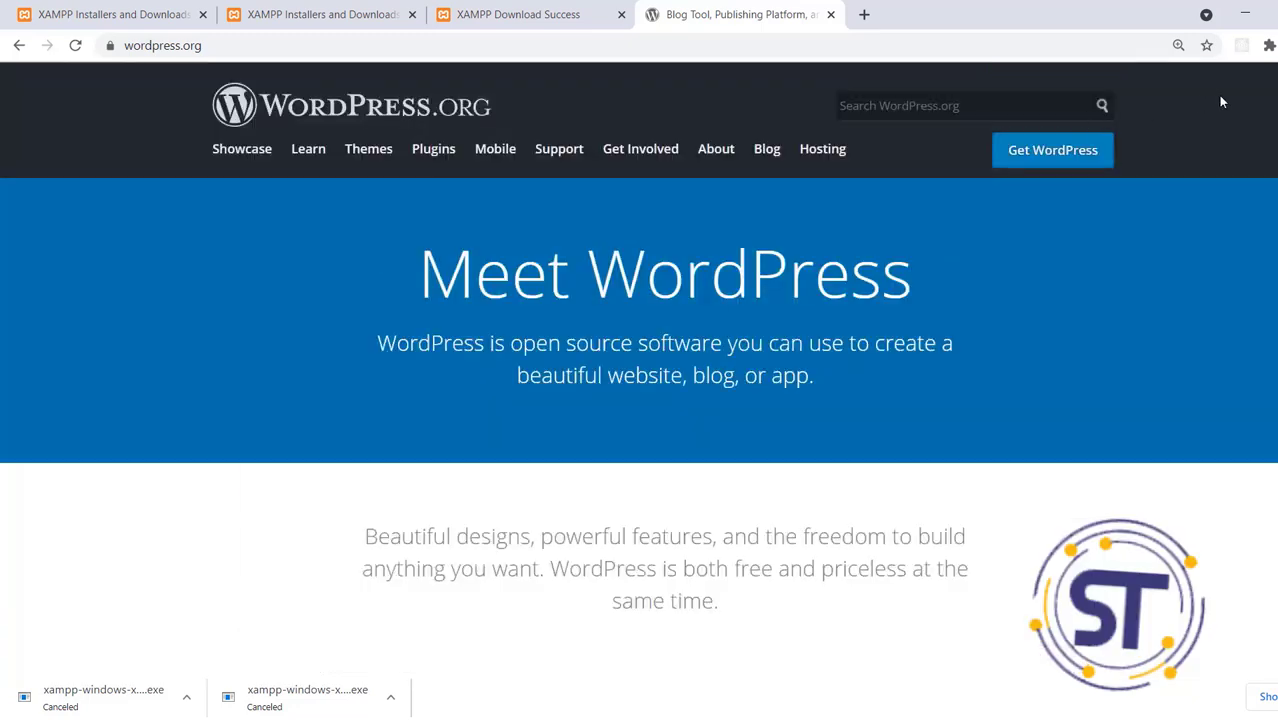
left_click(1080, 153)
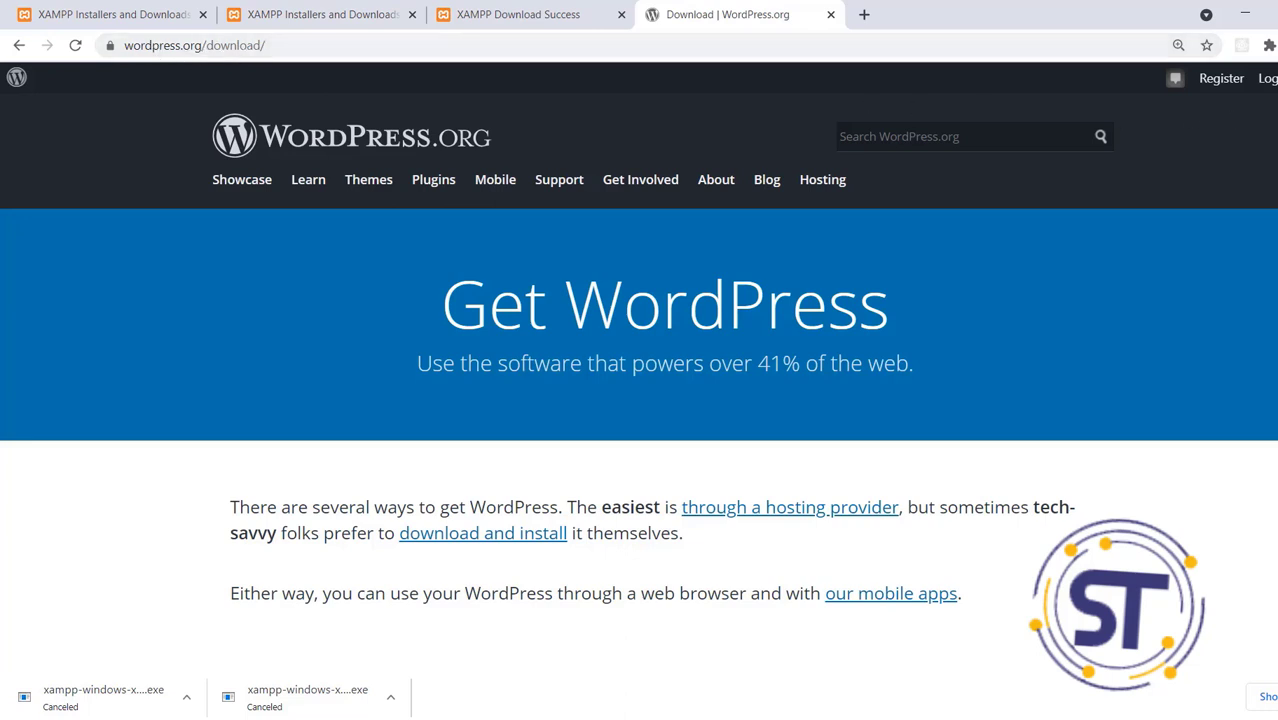
scroll(639, 400, "down", 10)
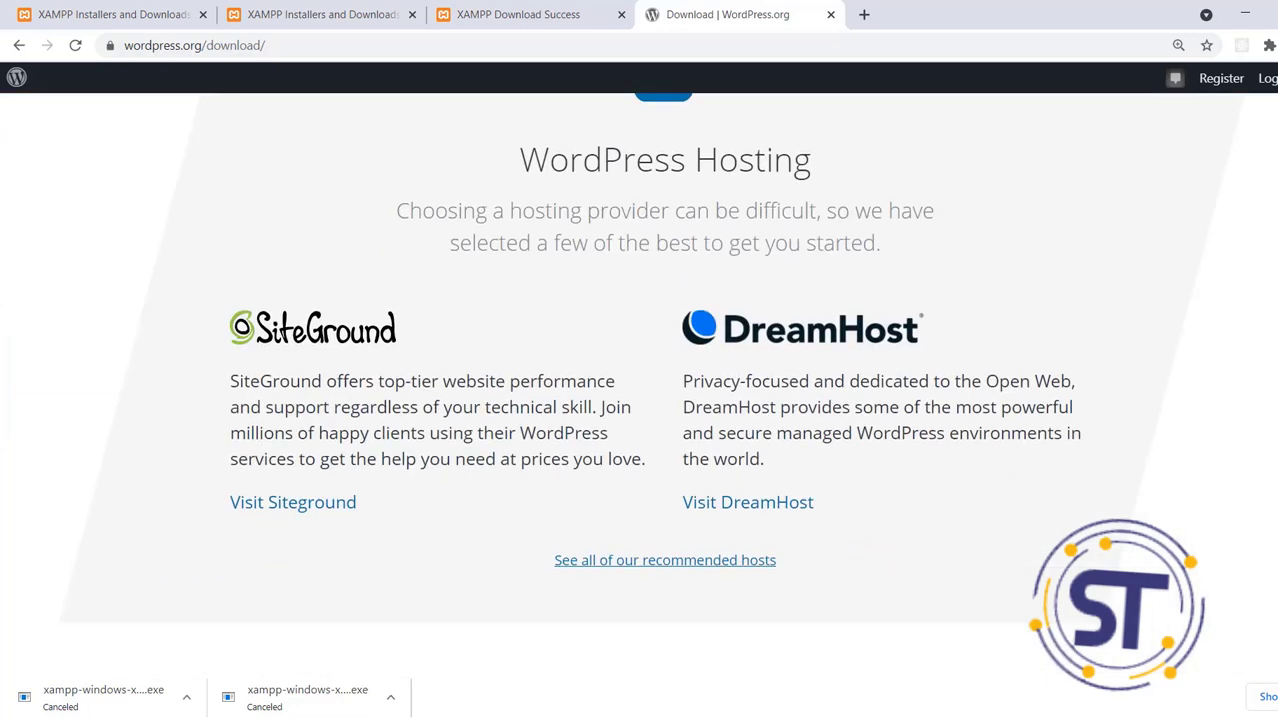
scroll(853, 317, "down", 2)
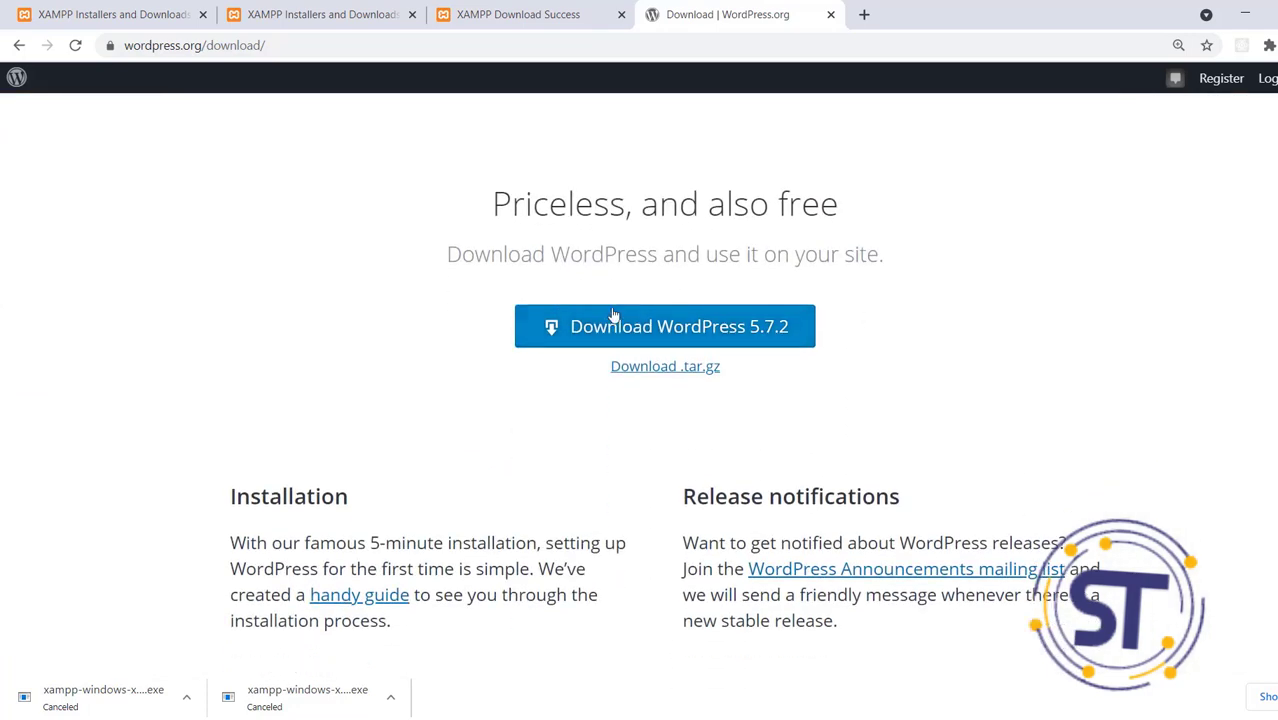
Download the WordPress 5.7.2 zip, dismiss the Hooray message, and pause the download
left_click(689, 329)
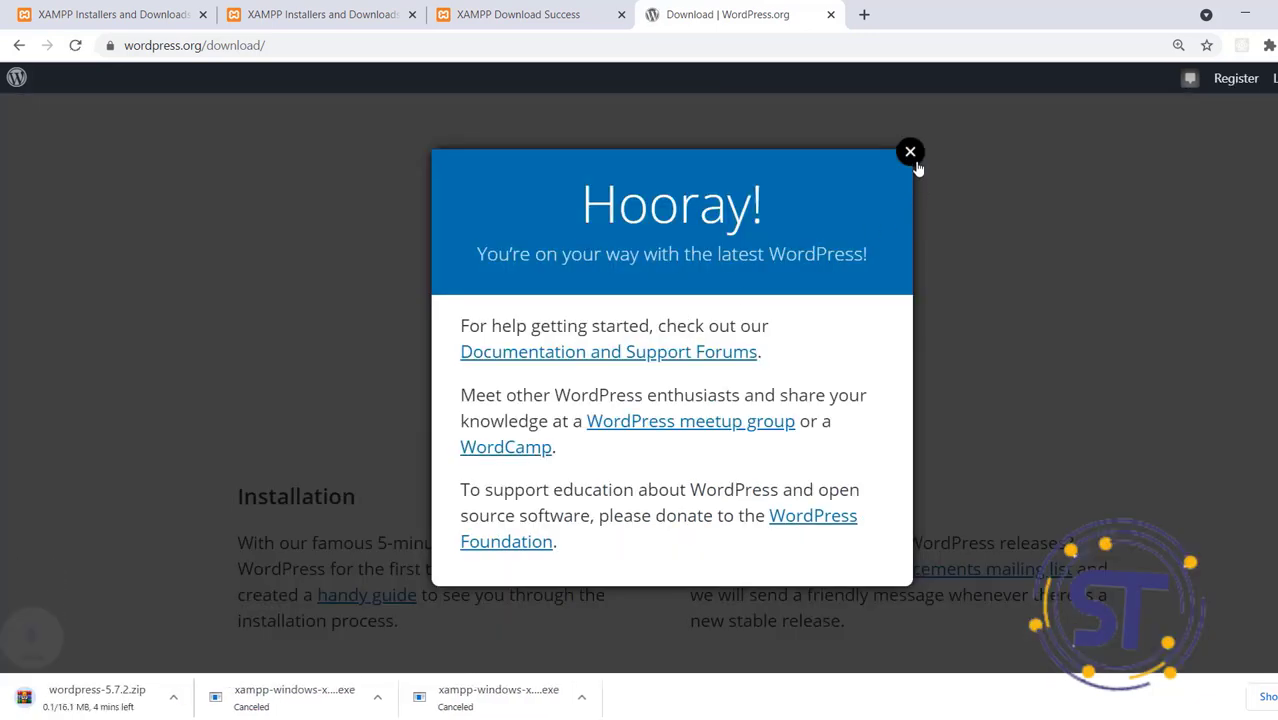
left_click(910, 152)
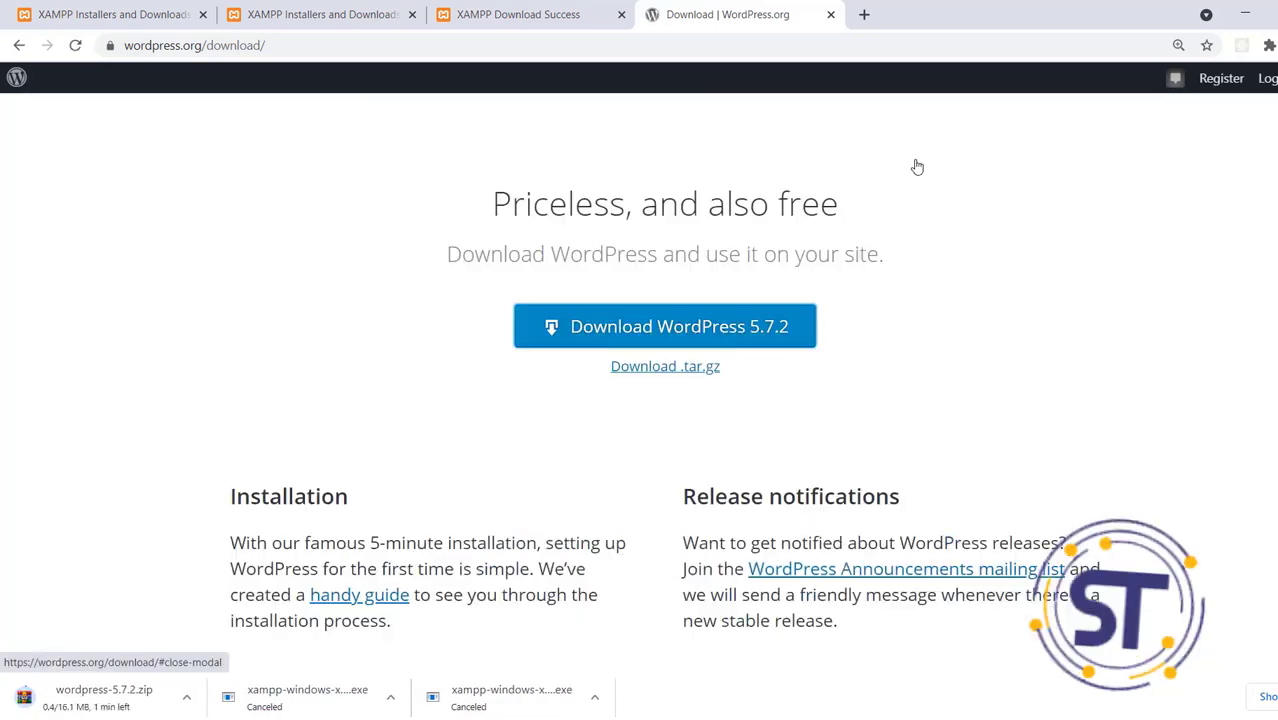
left_click(186, 697)
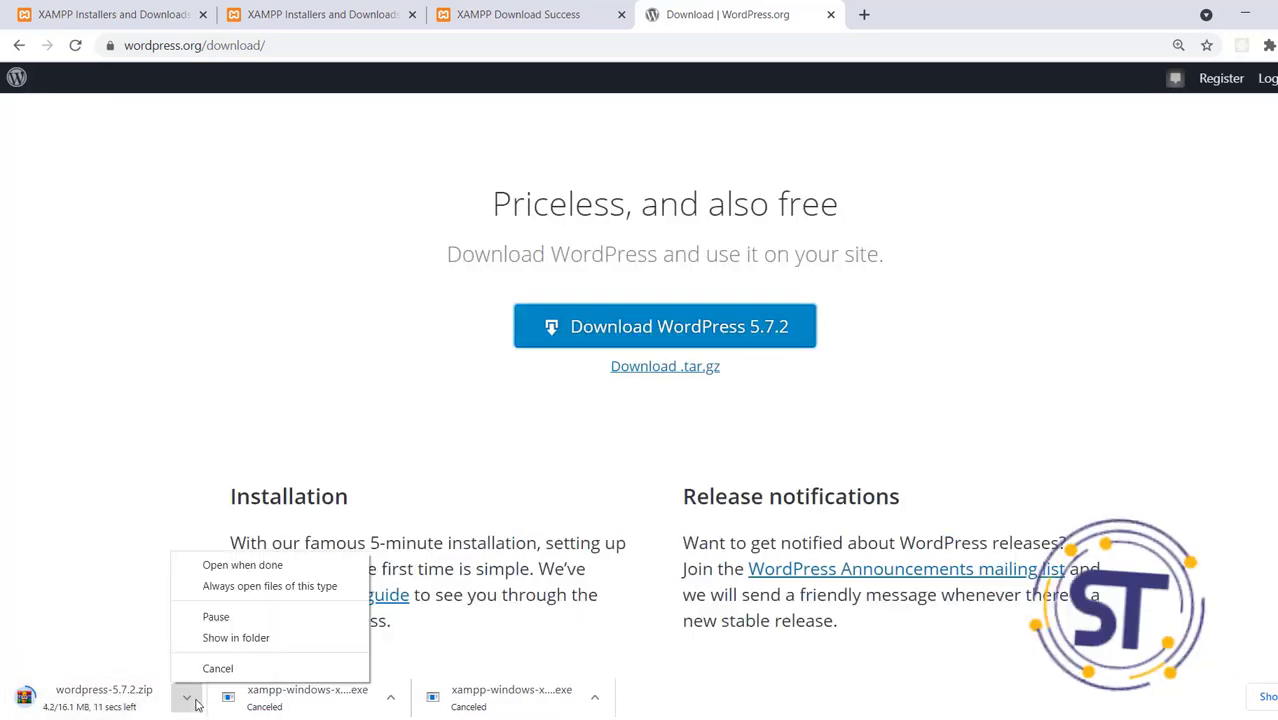
left_click(267, 614)
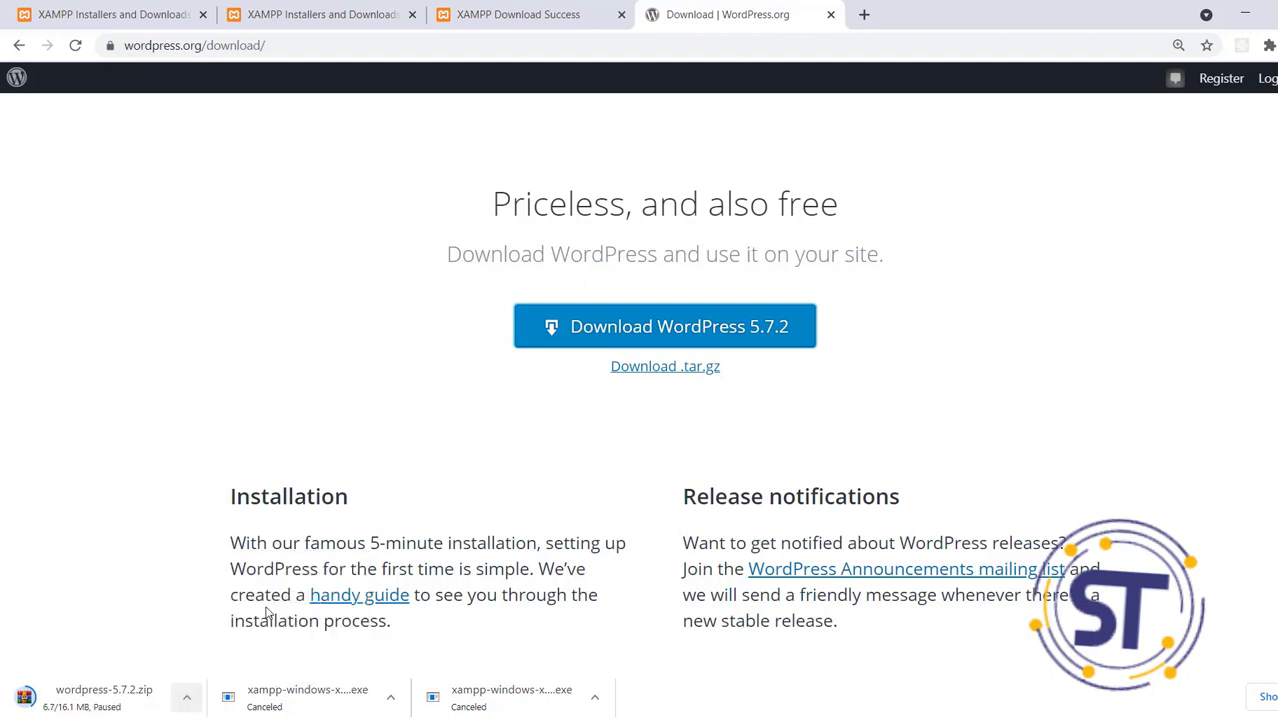
Cancel the paused wordpress-5.7.2.zip download and minimize Chrome to the desktop
left_click(186, 697)
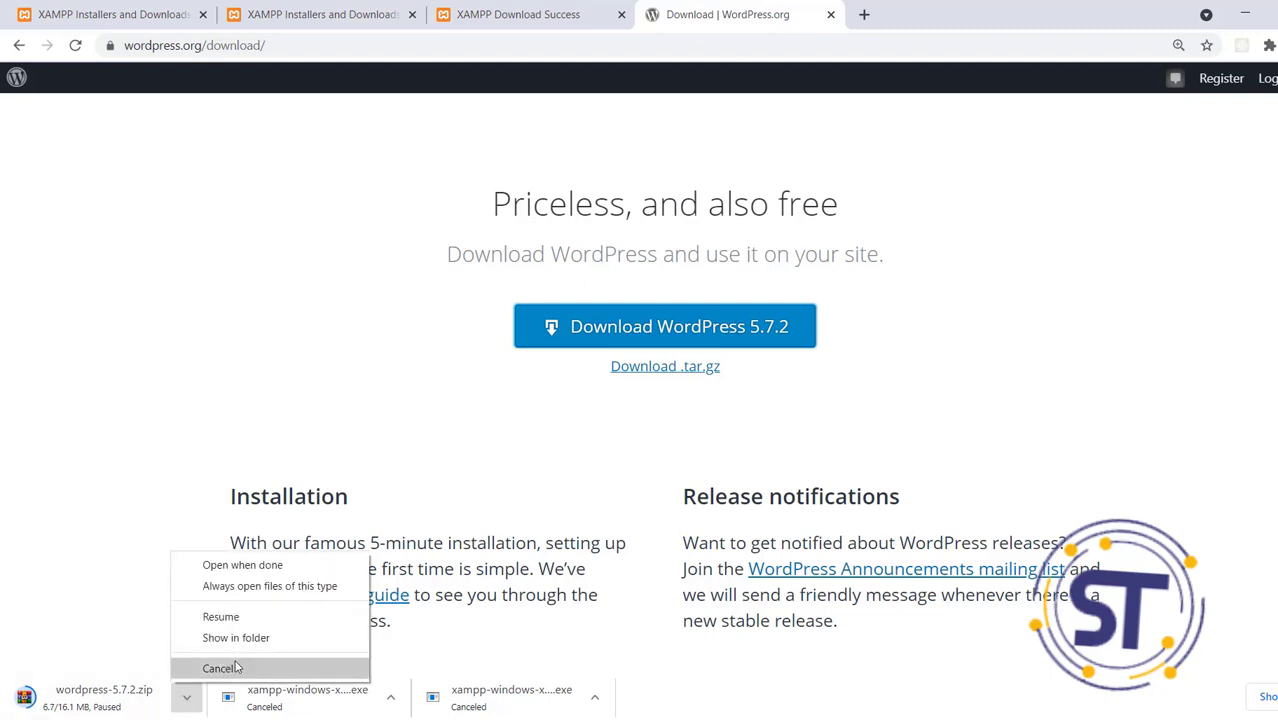
left_click(220, 668)
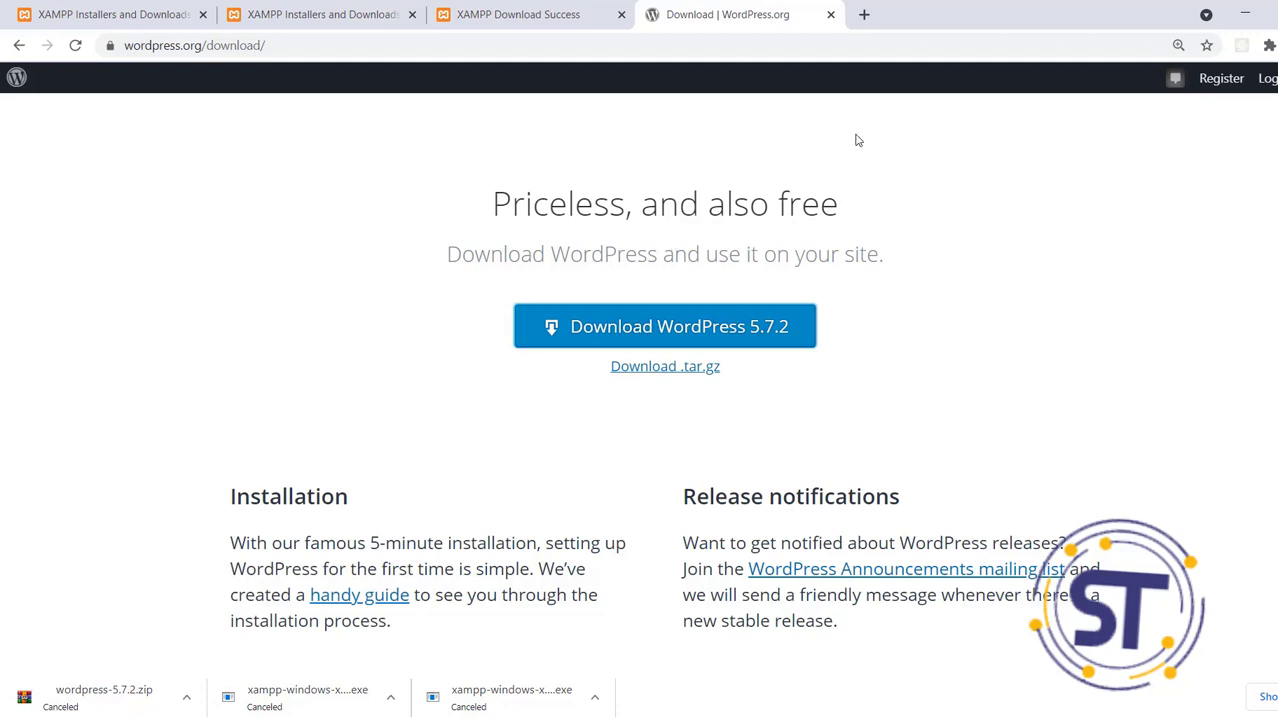
left_click(1240, 10)
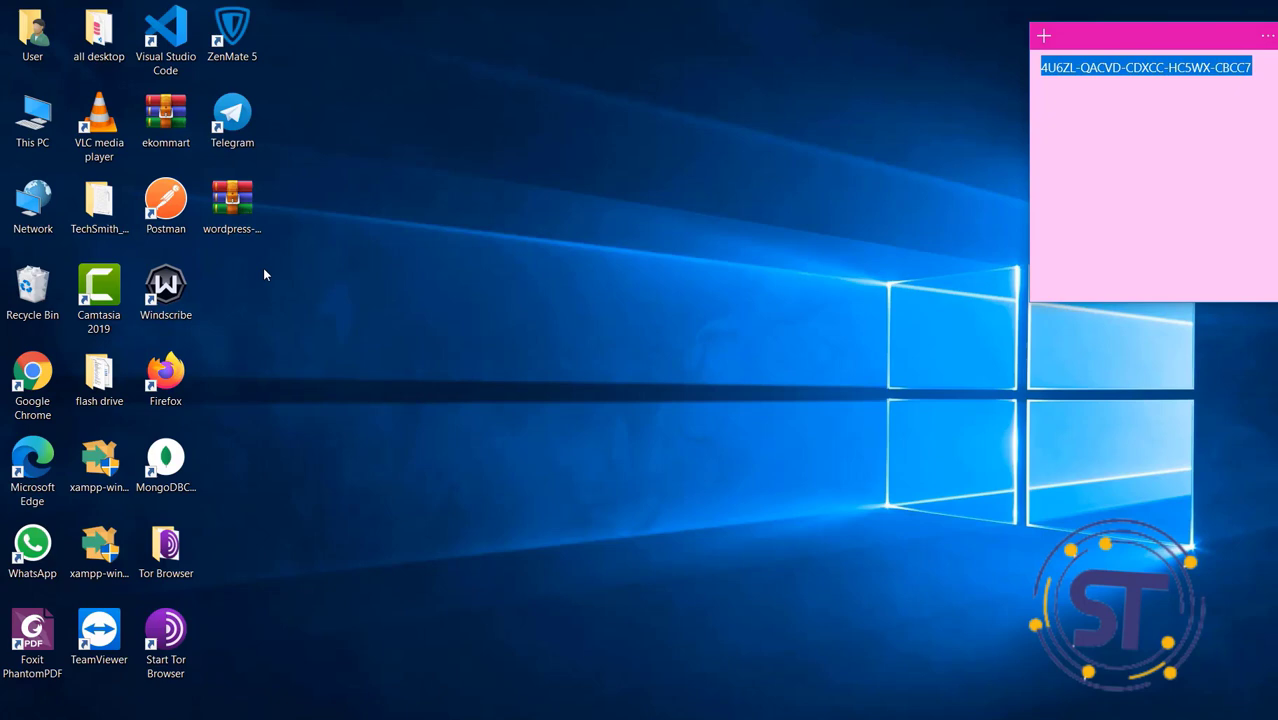
Open the WordPress zip archive on the desktop with Windows Explorer
left_click(230, 200)
right_click(230, 200)
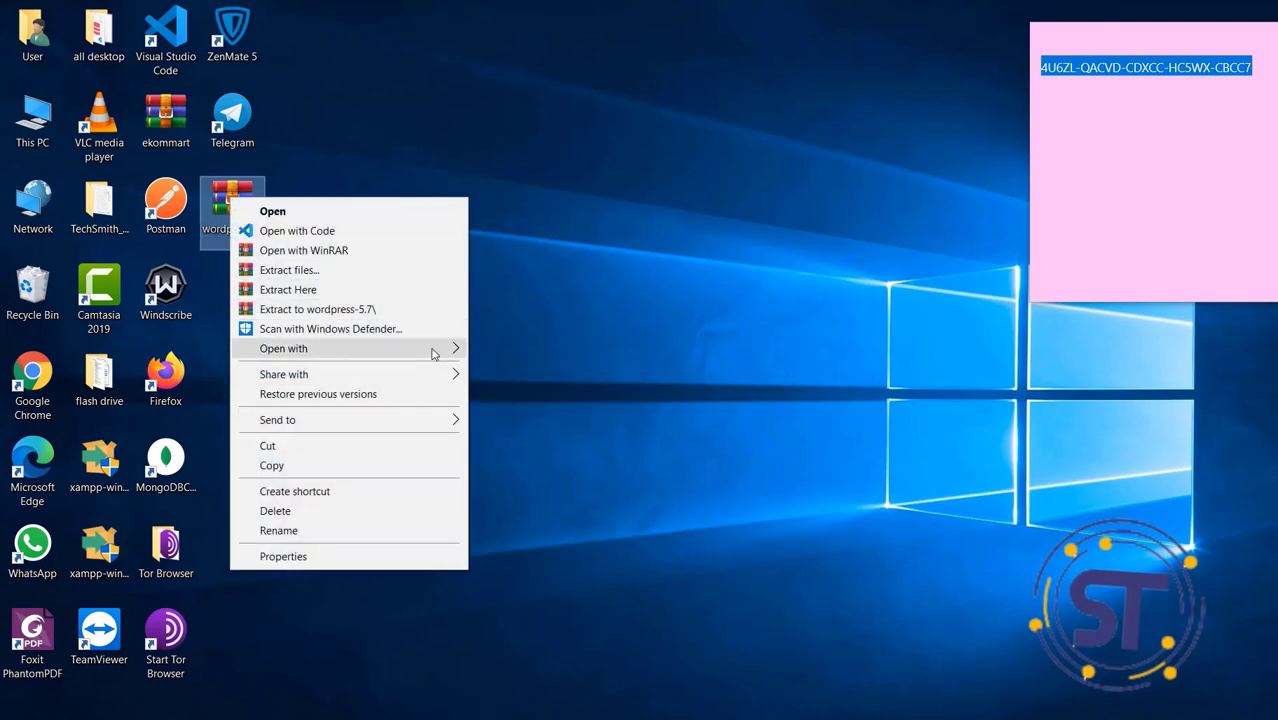
mouse_move(433, 354)
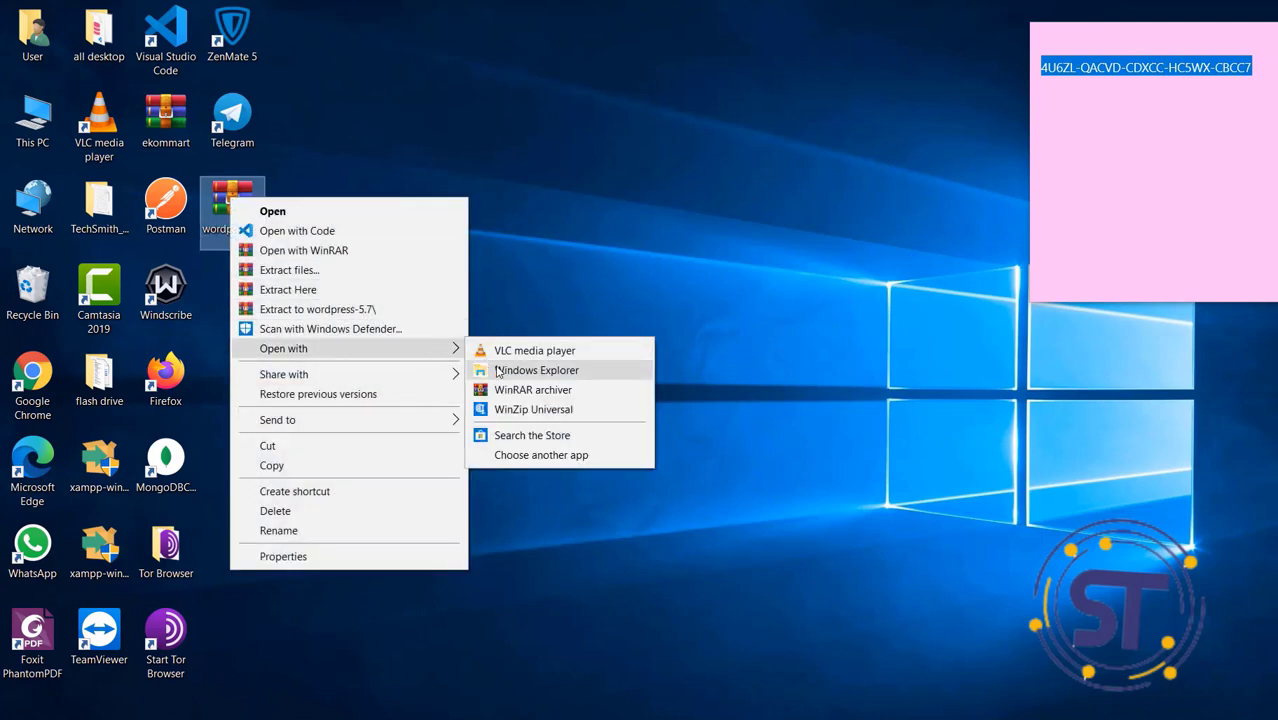
left_click(497, 371)
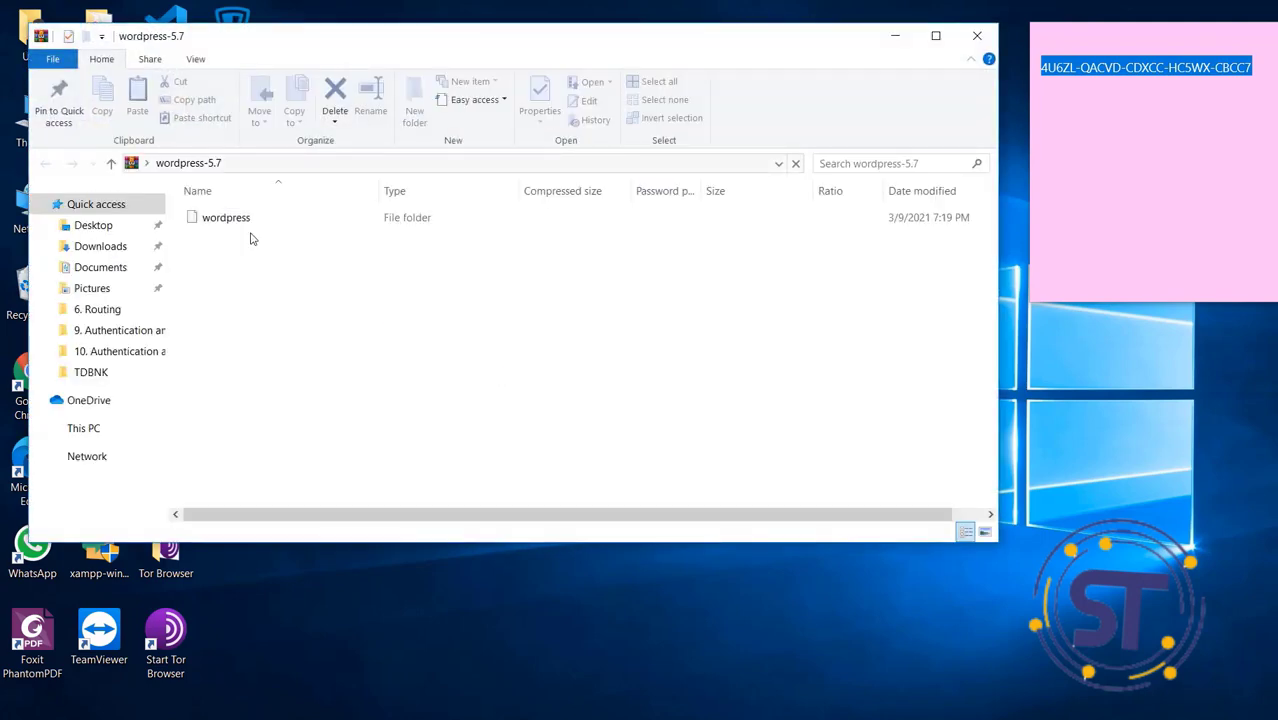
Copy the wordpress folder from the archive and minimize the window back to the desktop
left_click(232, 222)
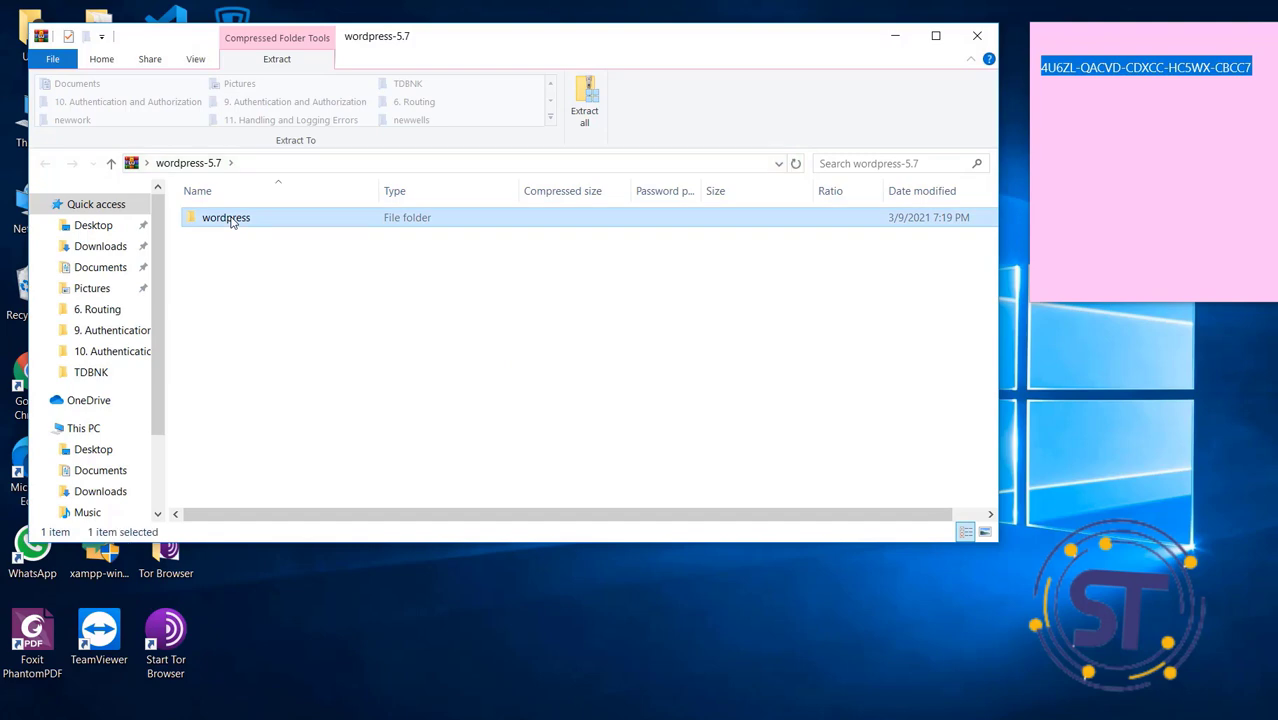
right_click(229, 218)
left_click(291, 298)
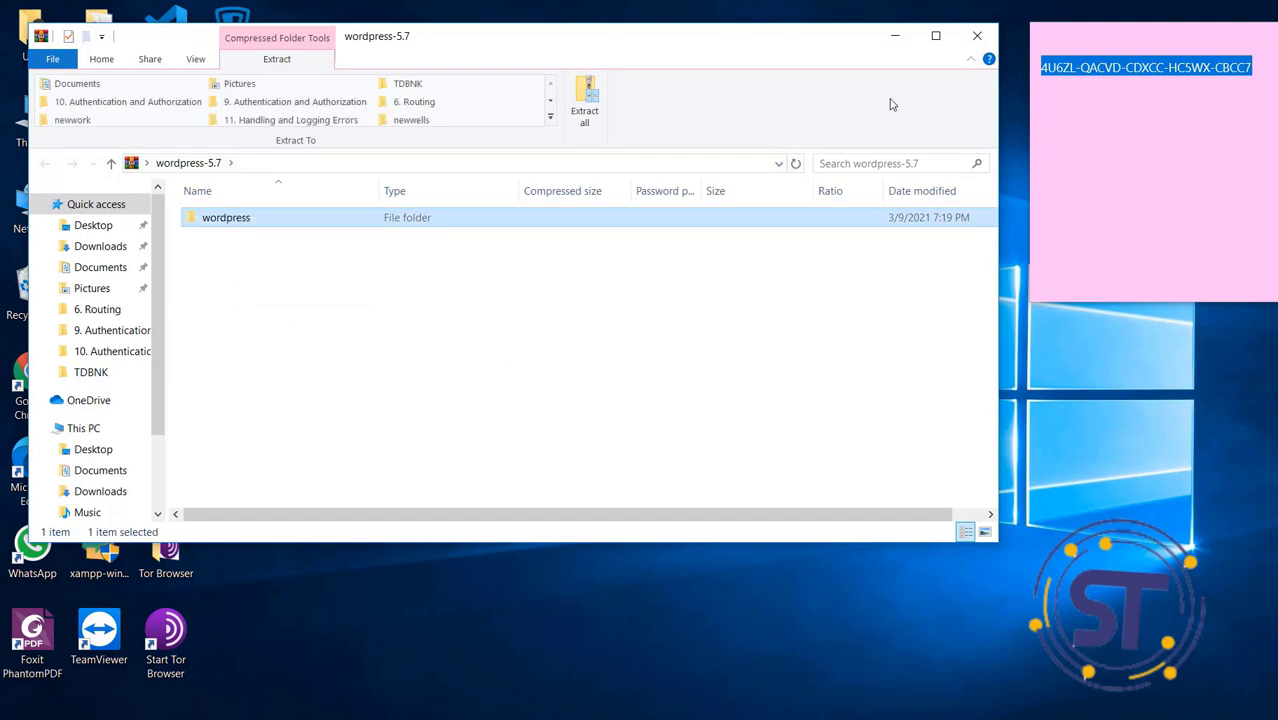
left_click(895, 36)
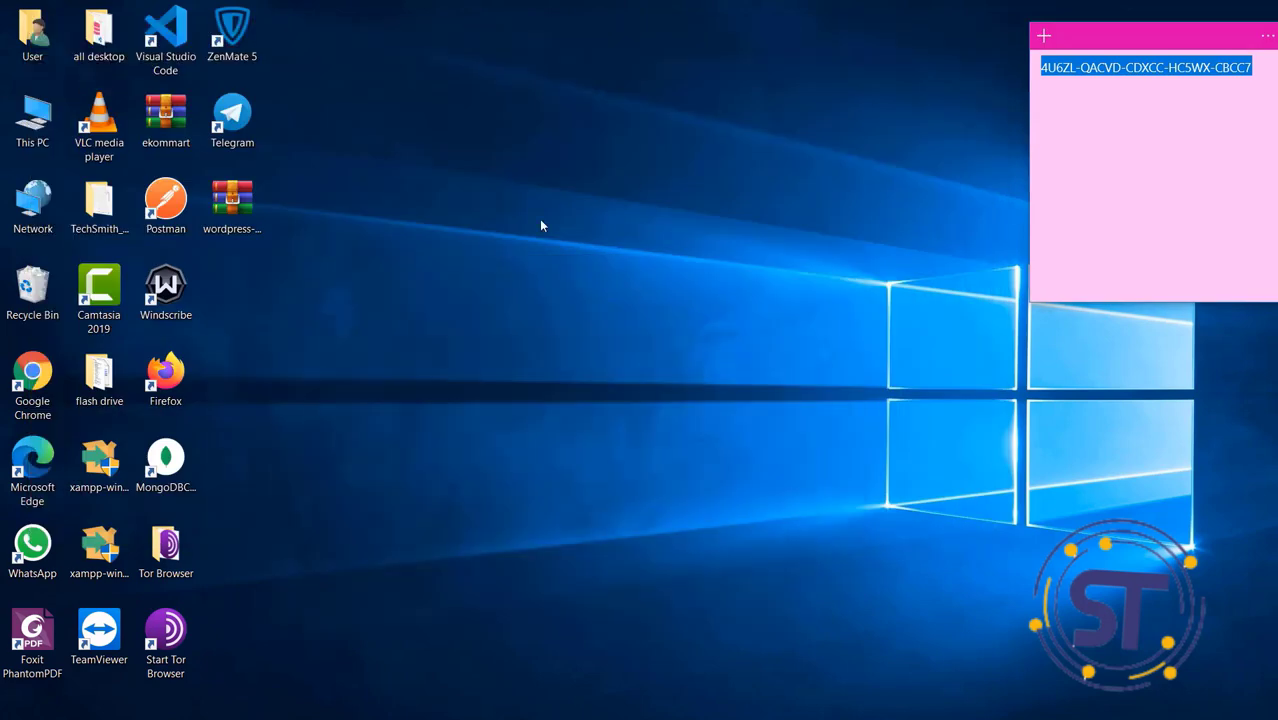
left_click(330, 400)
Paste the wordpress folder onto the desktop and let the copy finish
right_click(330, 400)
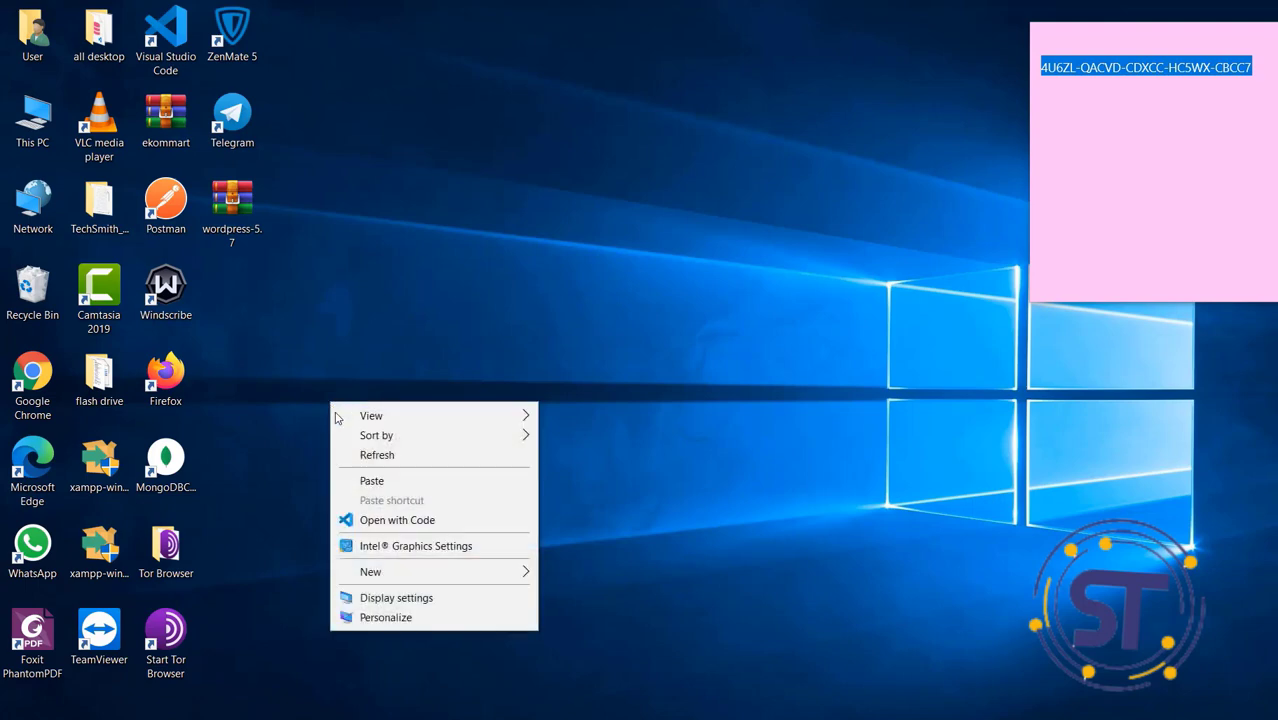
left_click(385, 481)
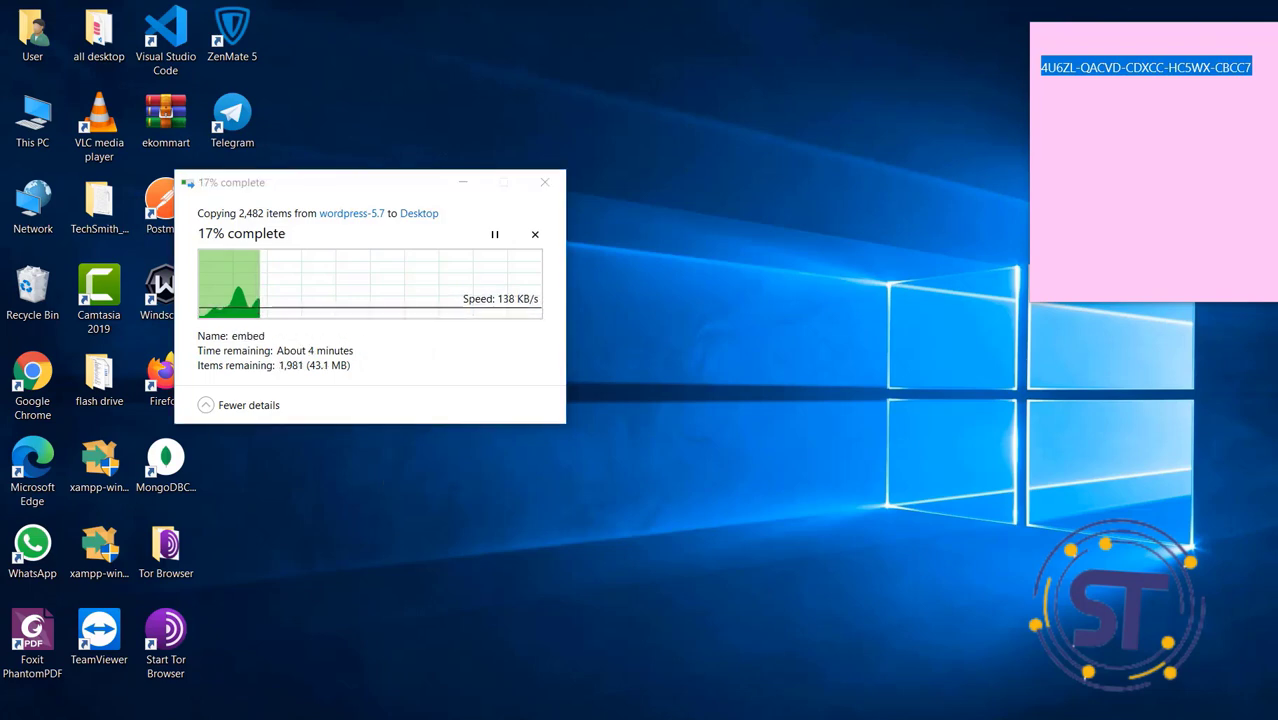
left_click(1166, 718)
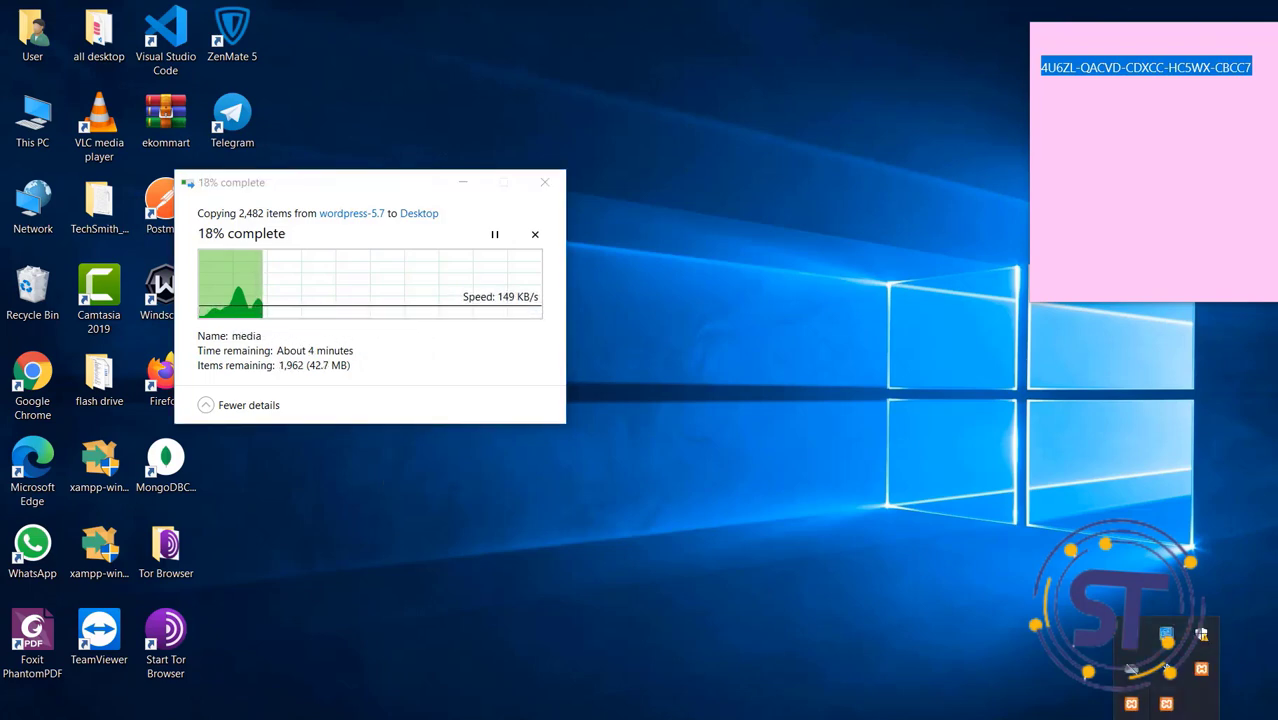
left_click(1131, 668)
left_click(1205, 678)
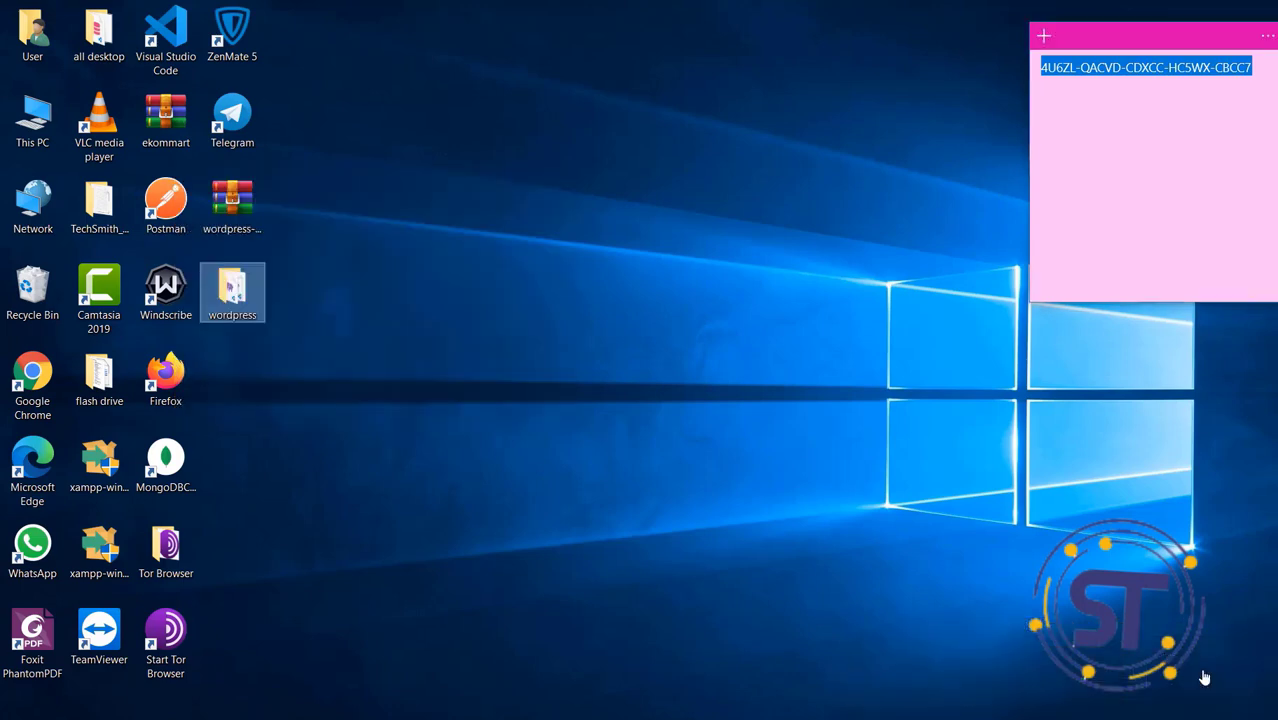
left_click(416, 400)
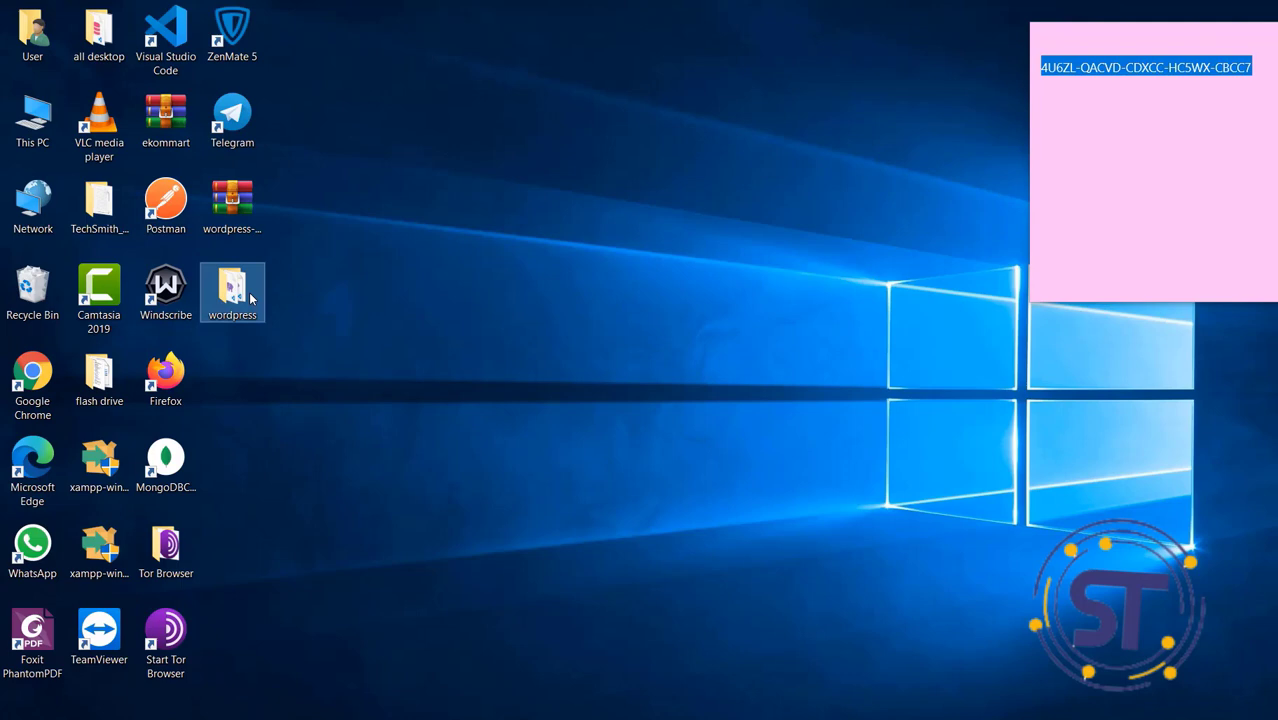
double_click(250, 298)
key("shift+F10")
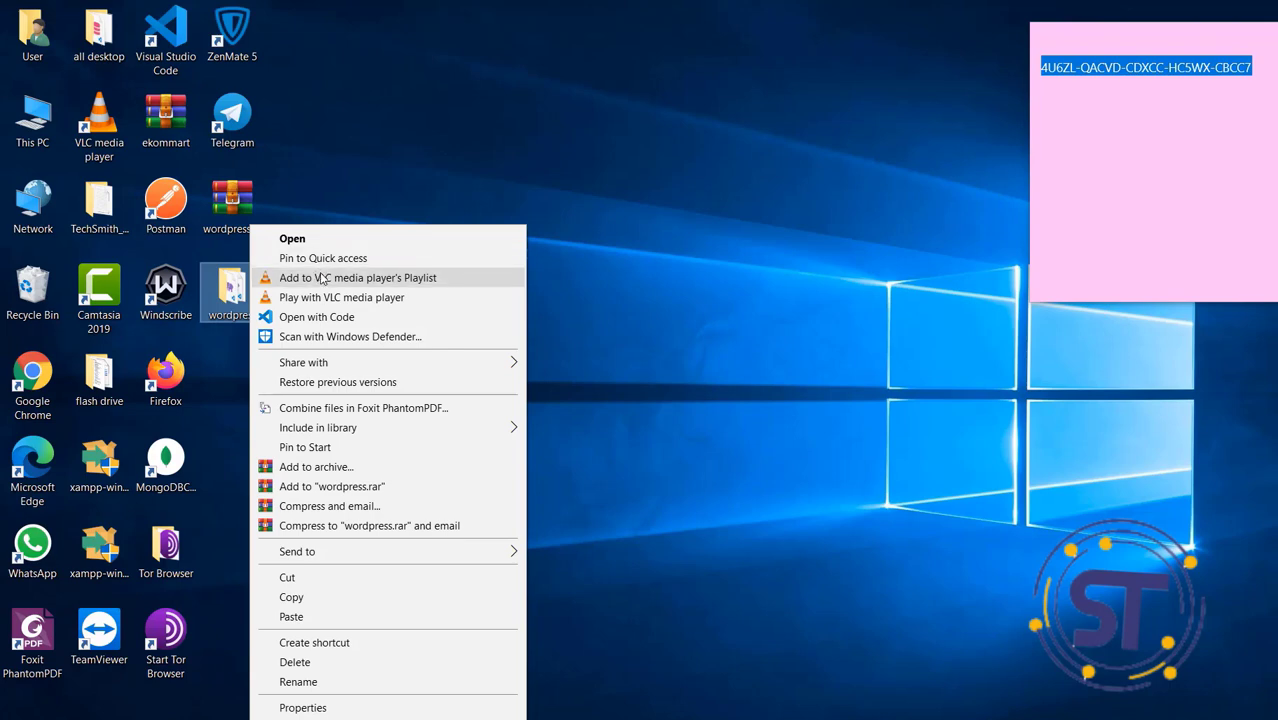
left_click(240, 293)
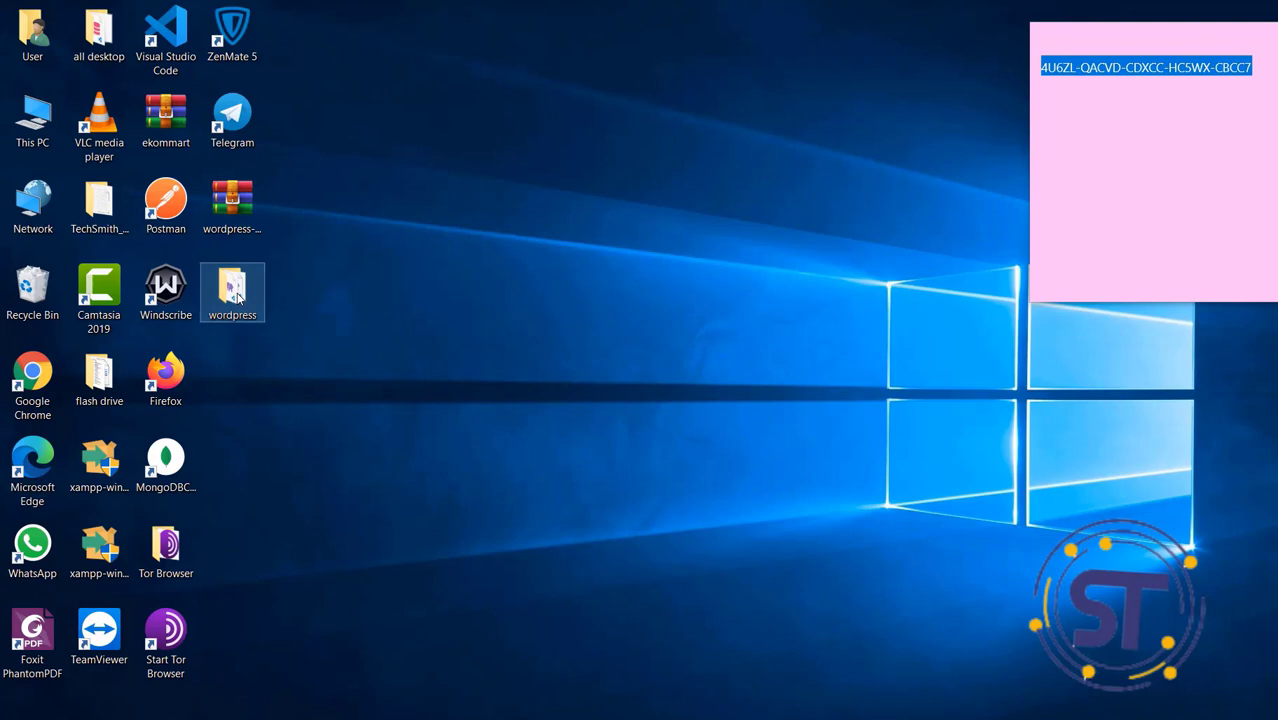
double_click(239, 296)
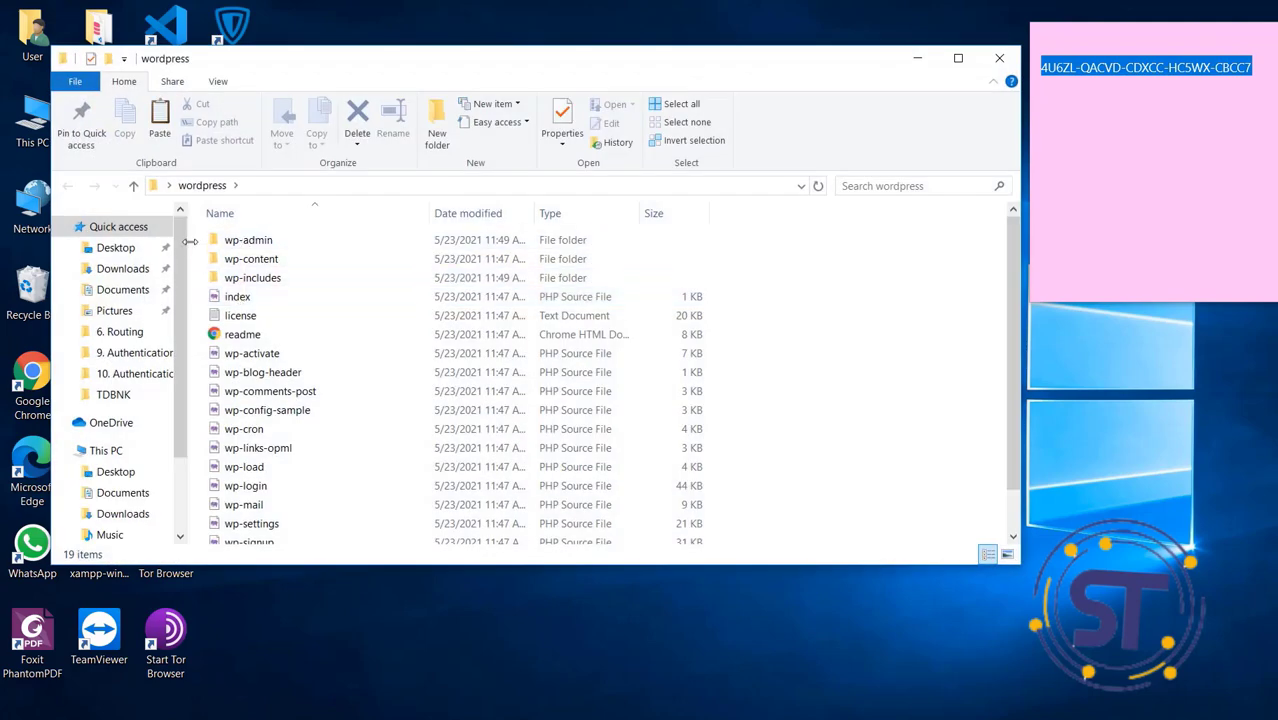
left_click_drag(205, 243, 360, 560)
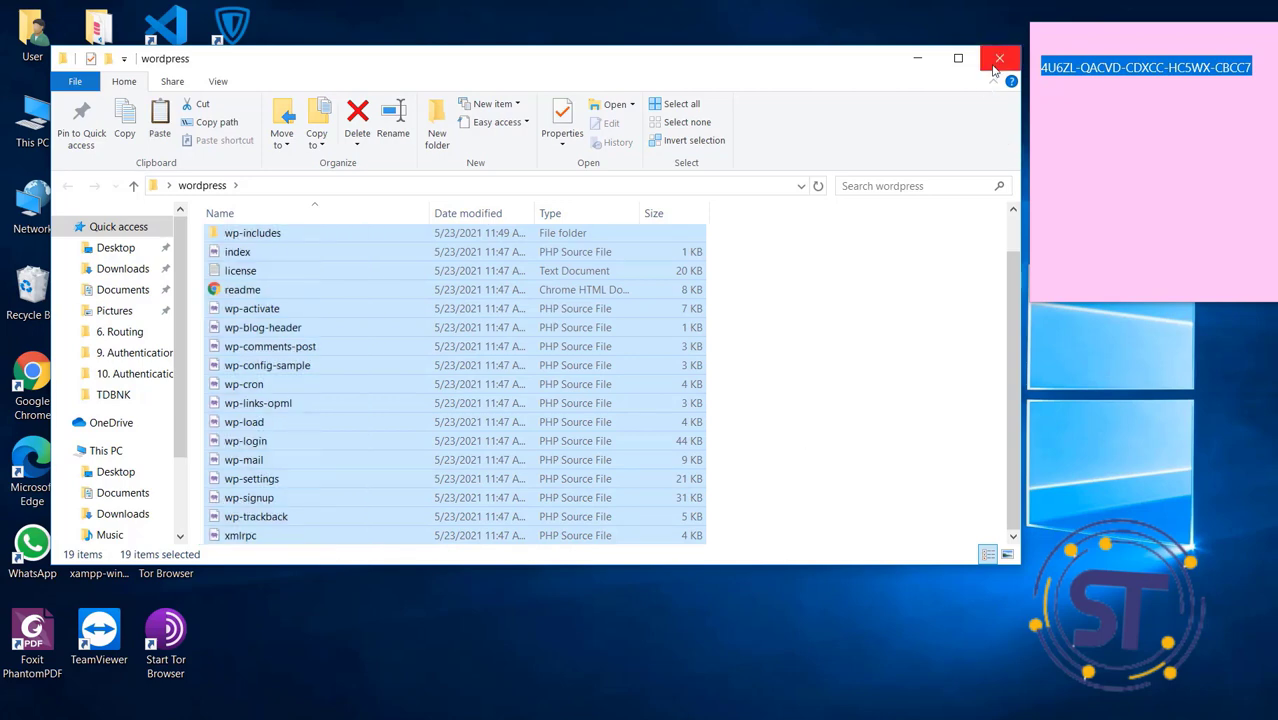
left_click(995, 70)
left_click(252, 296)
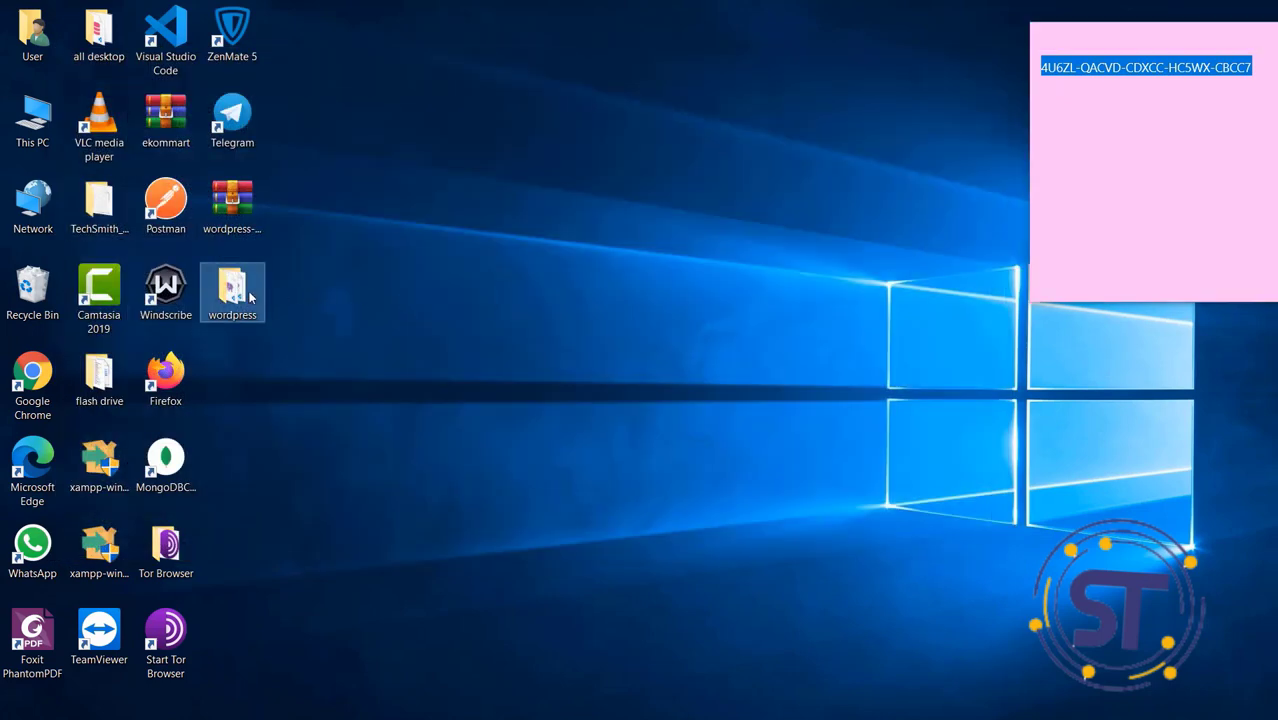
Rename the desktop wordpress folder to 'it' and open it briefly to check its contents
right_click(252, 296)
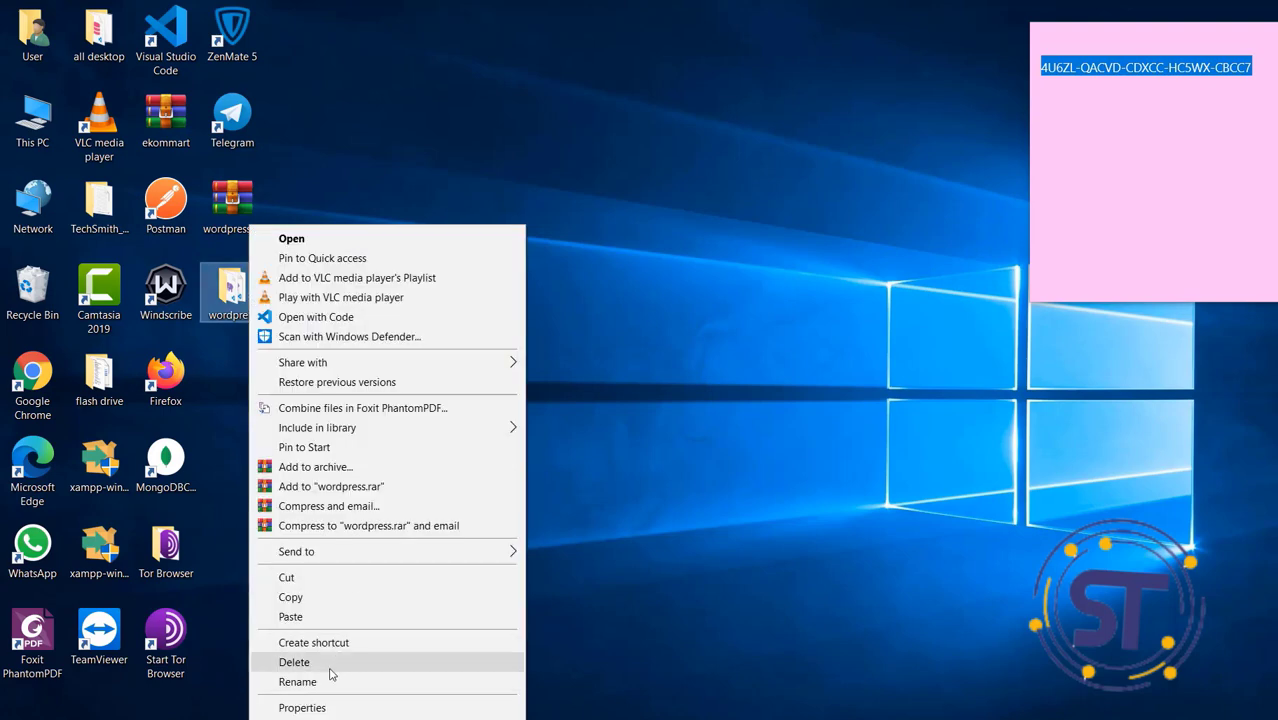
left_click(326, 682)
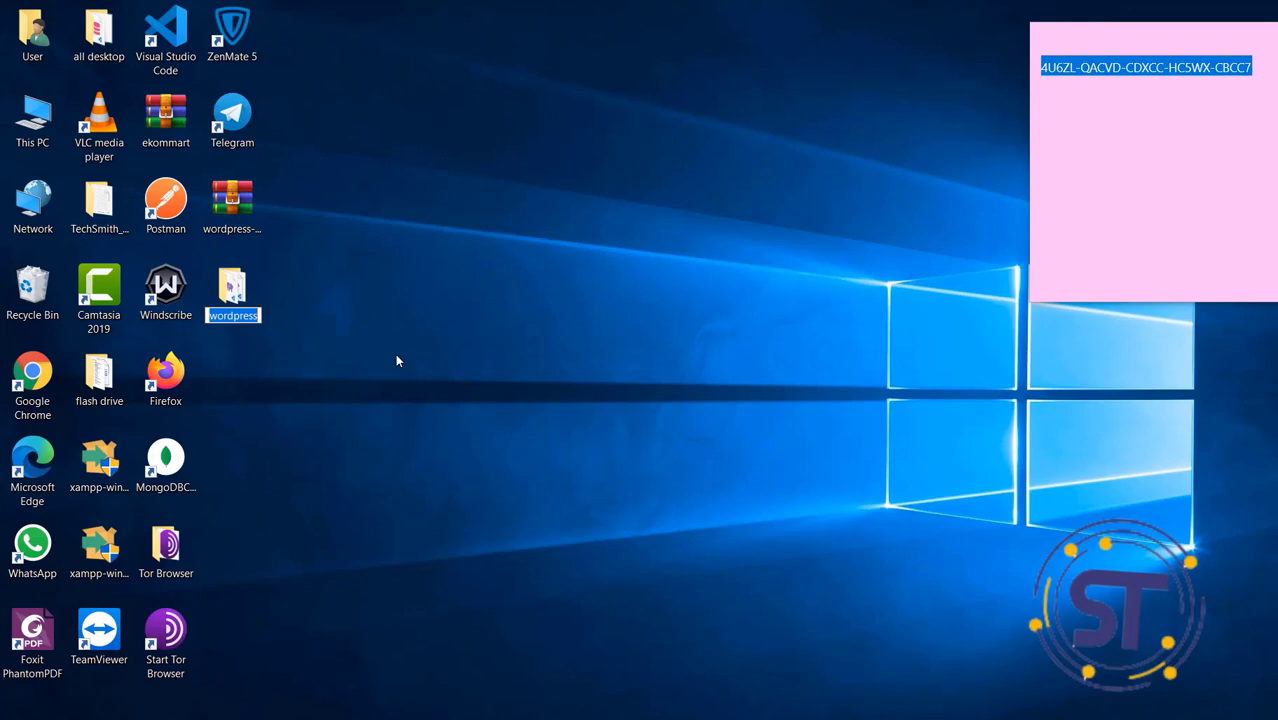
type("it")
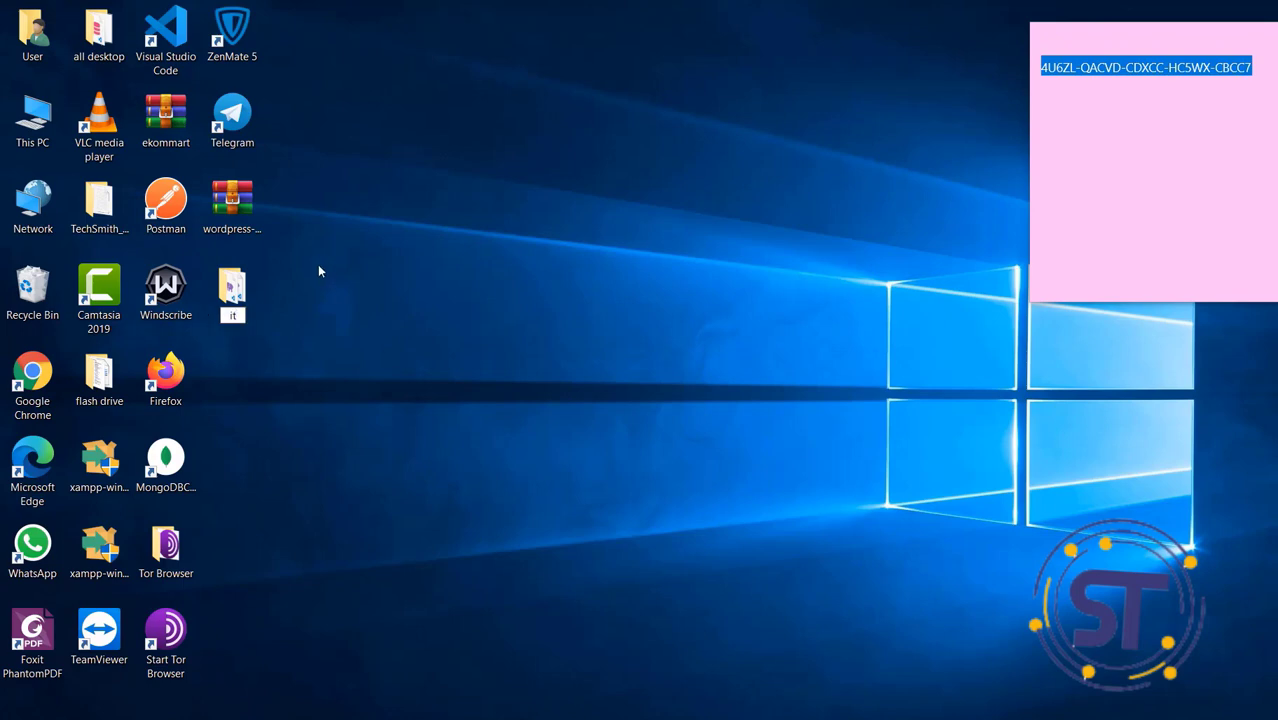
key("Return")
double_click(236, 298)
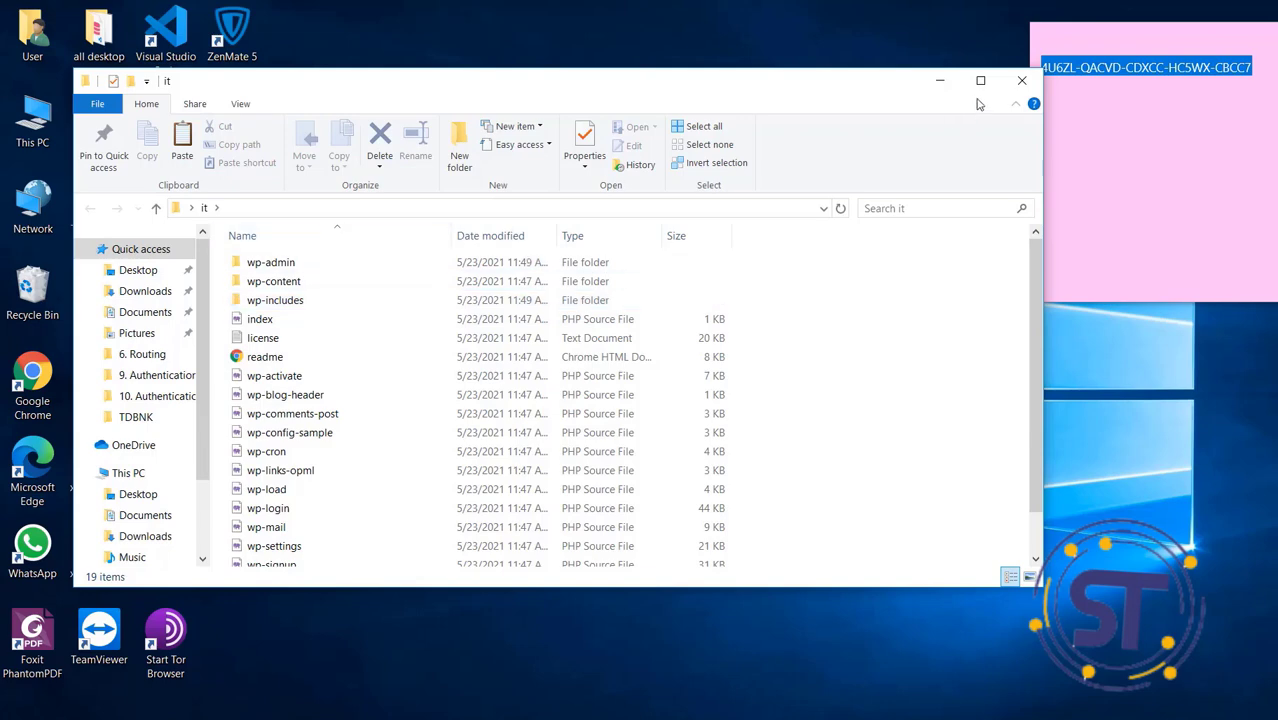
left_click(1021, 80)
left_click(416, 277)
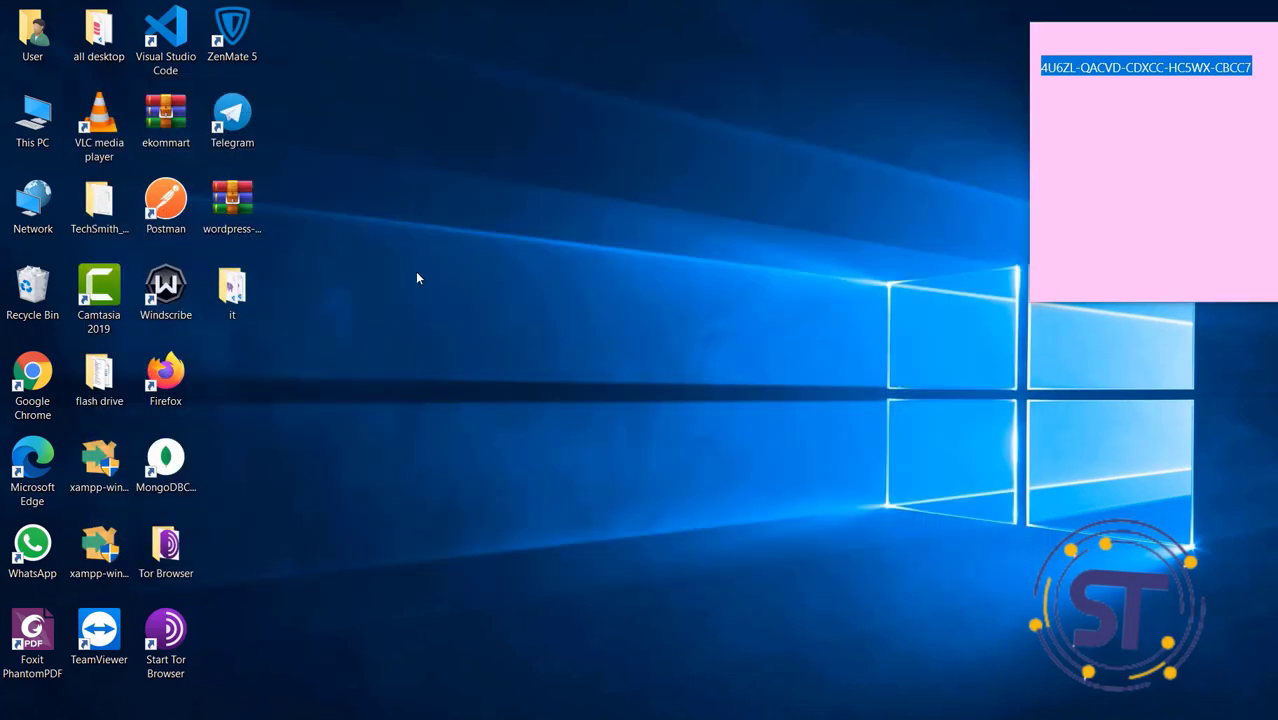
Copy the 'it' folder and bring back the wordpress-5.7 Explorer window
right_click(234, 312)
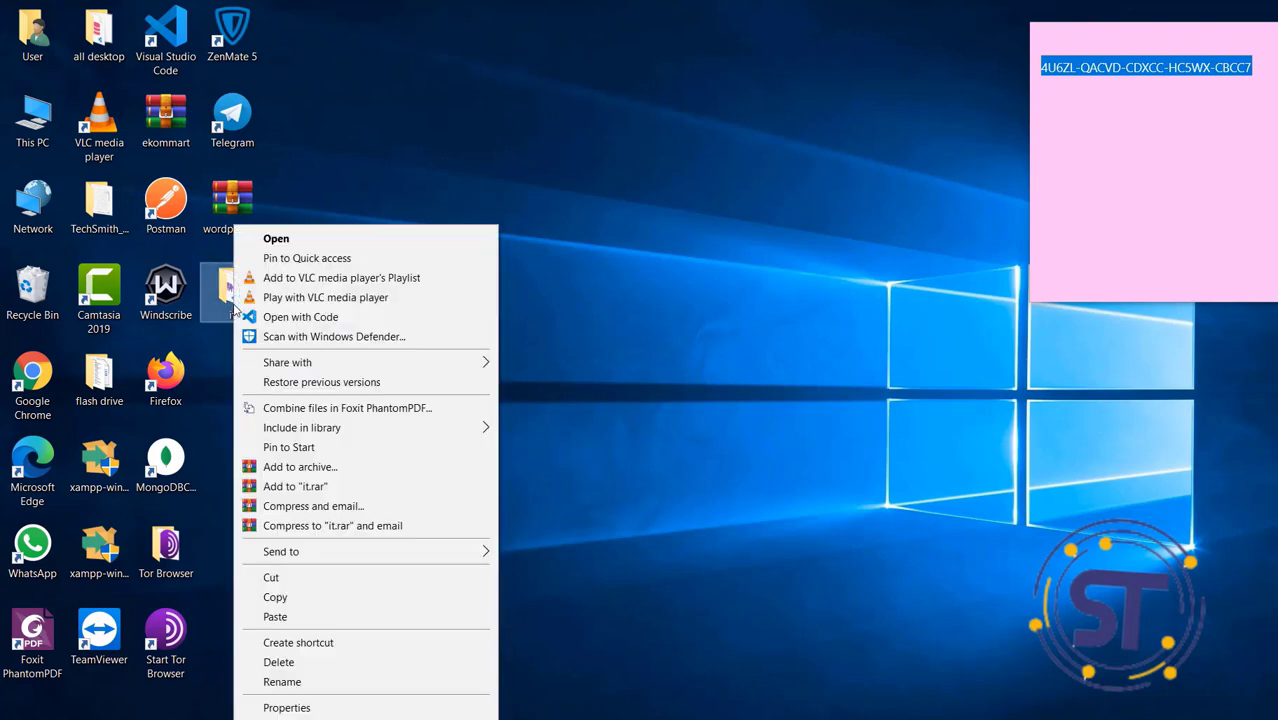
left_click(322, 597)
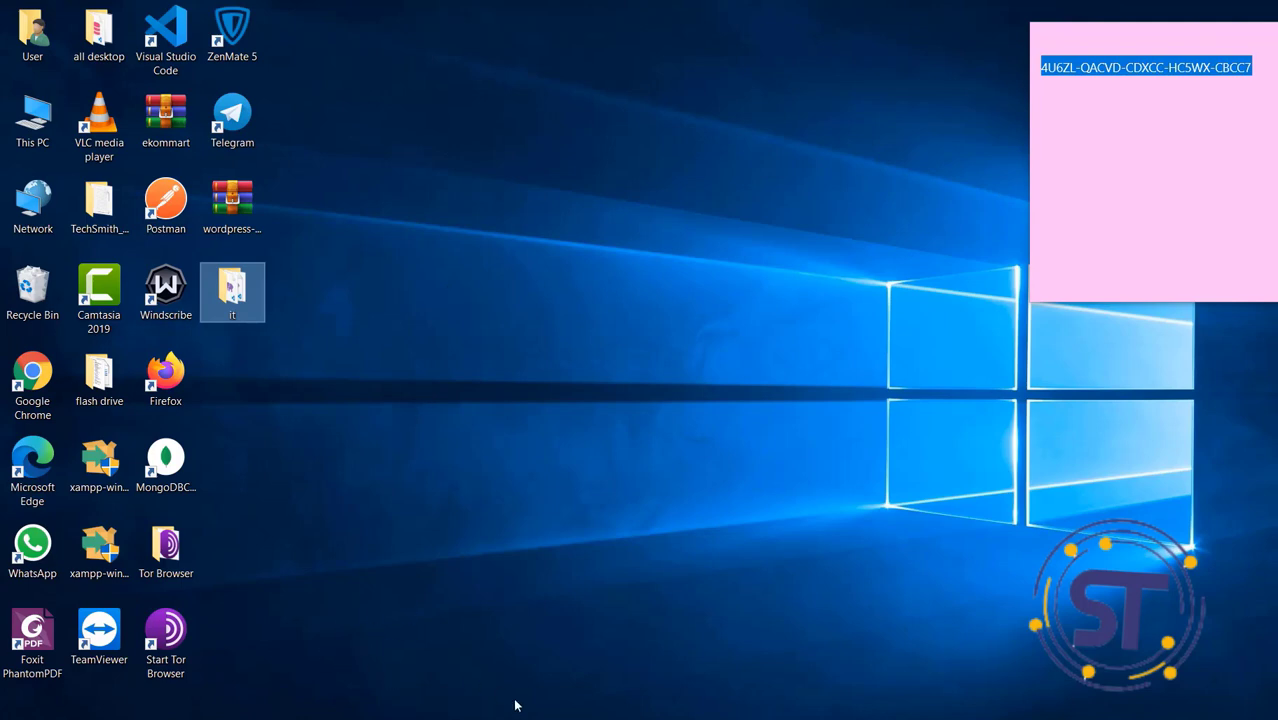
mouse_move(581, 715)
left_click(585, 668)
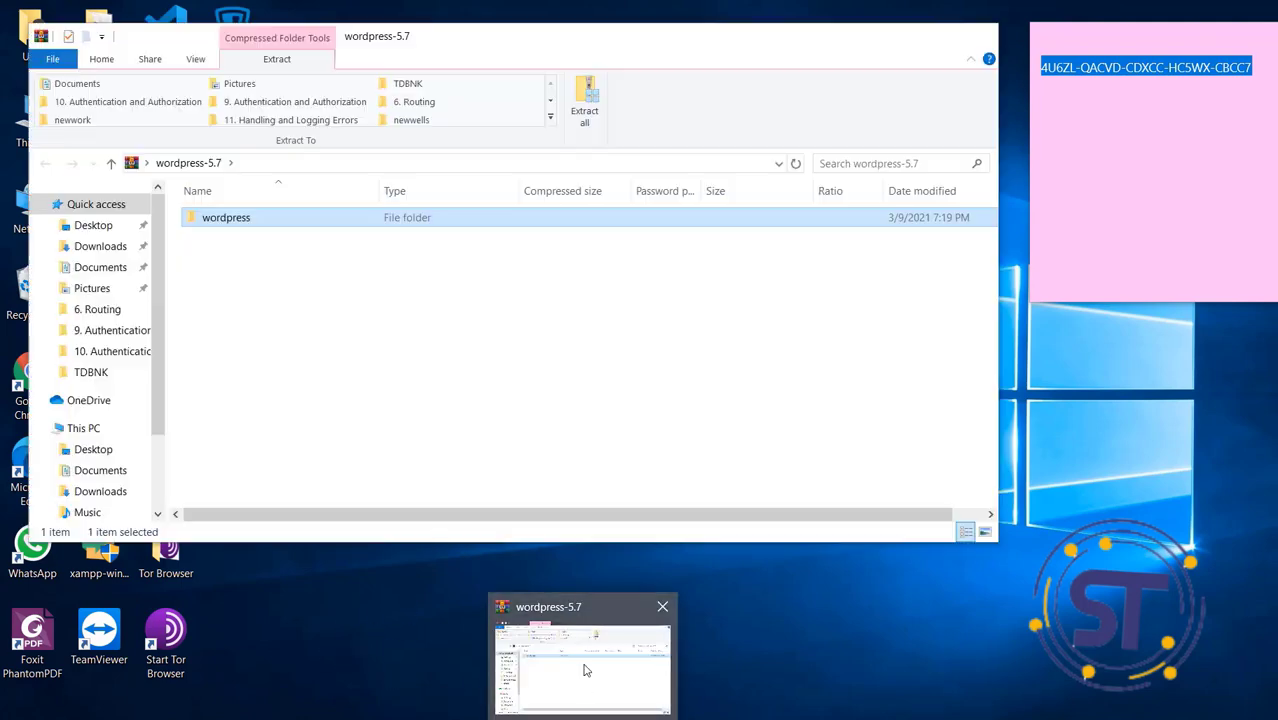
Navigate through This PC and Local Disk (C:) into the C:\xampp\htdocs folder
left_click(70, 429)
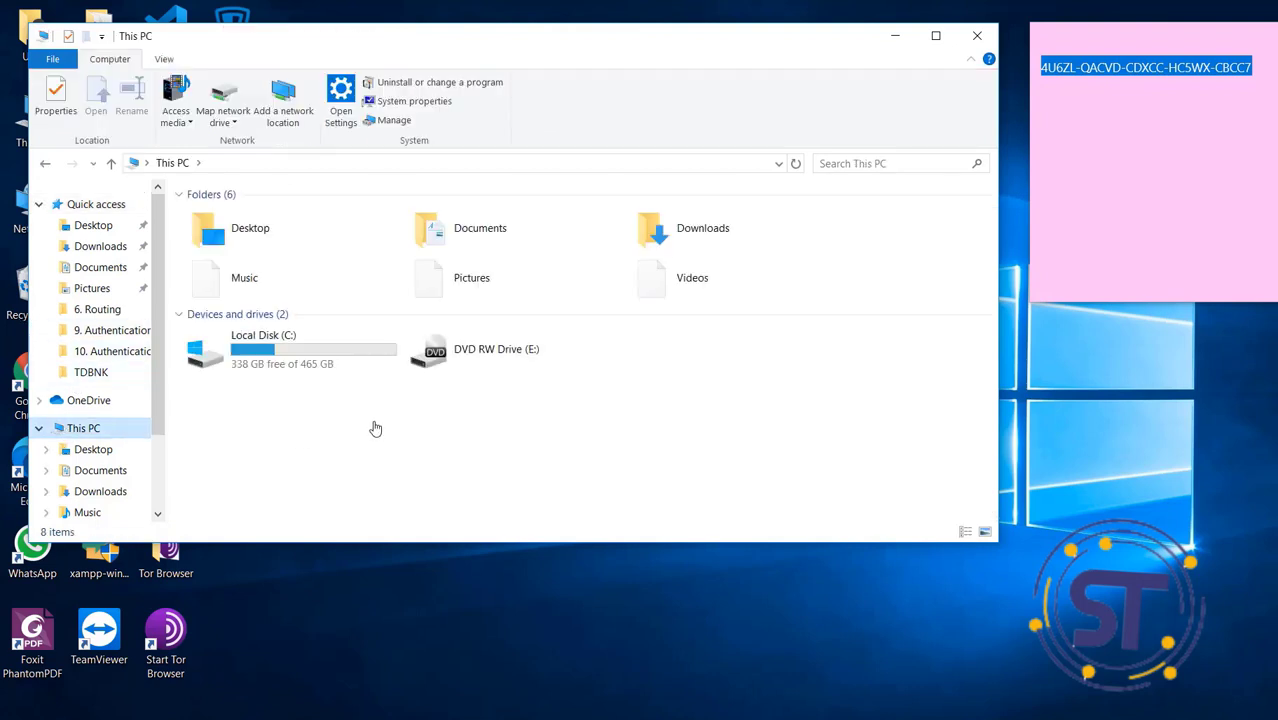
double_click(335, 371)
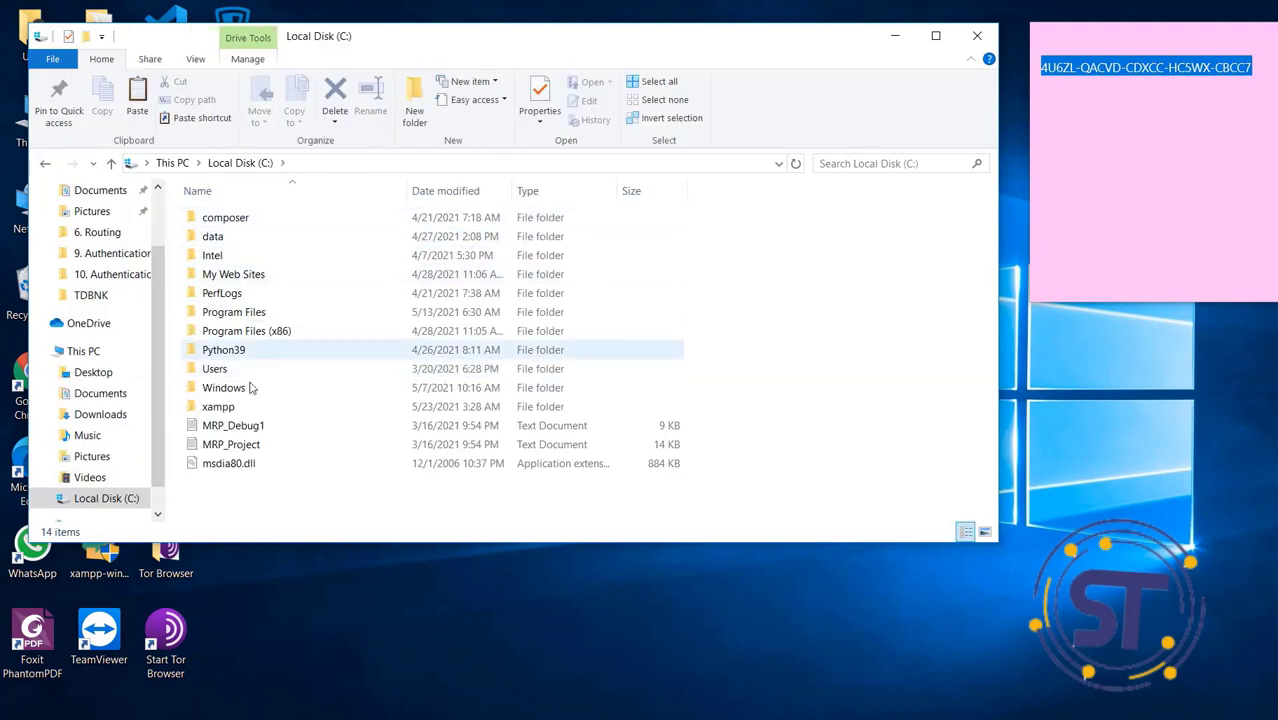
double_click(228, 407)
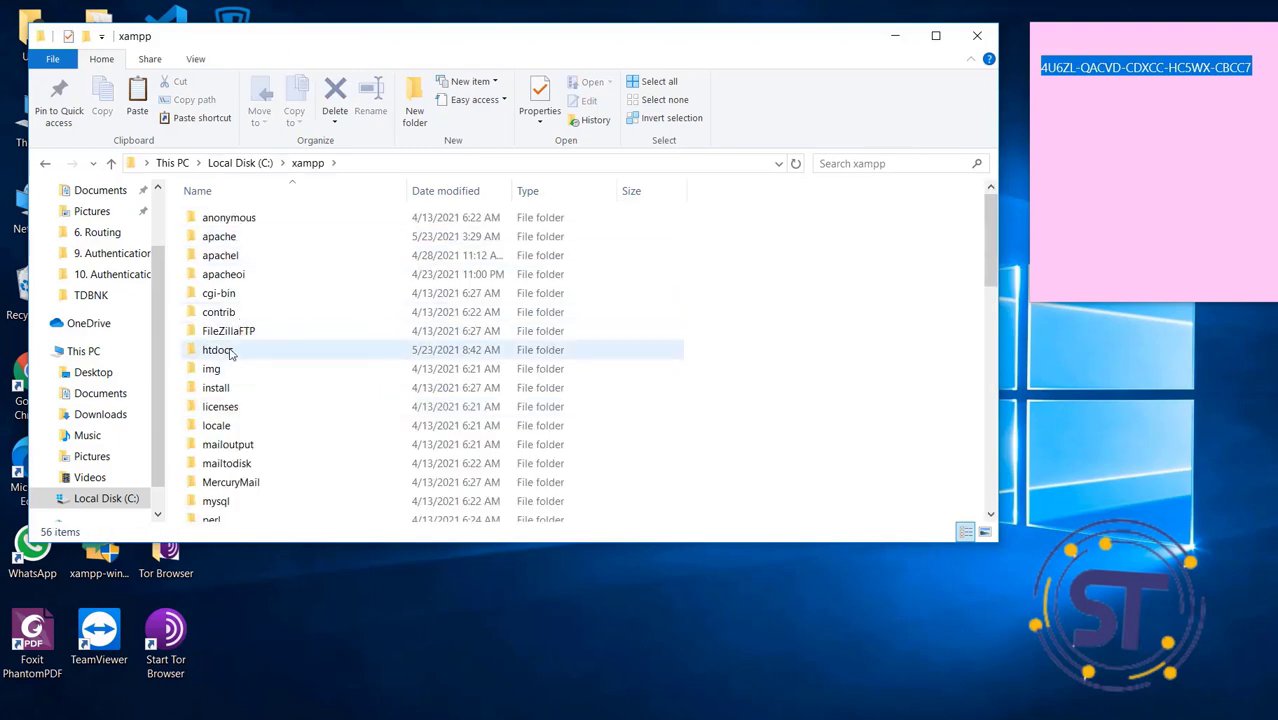
left_click(230, 353)
double_click(230, 353)
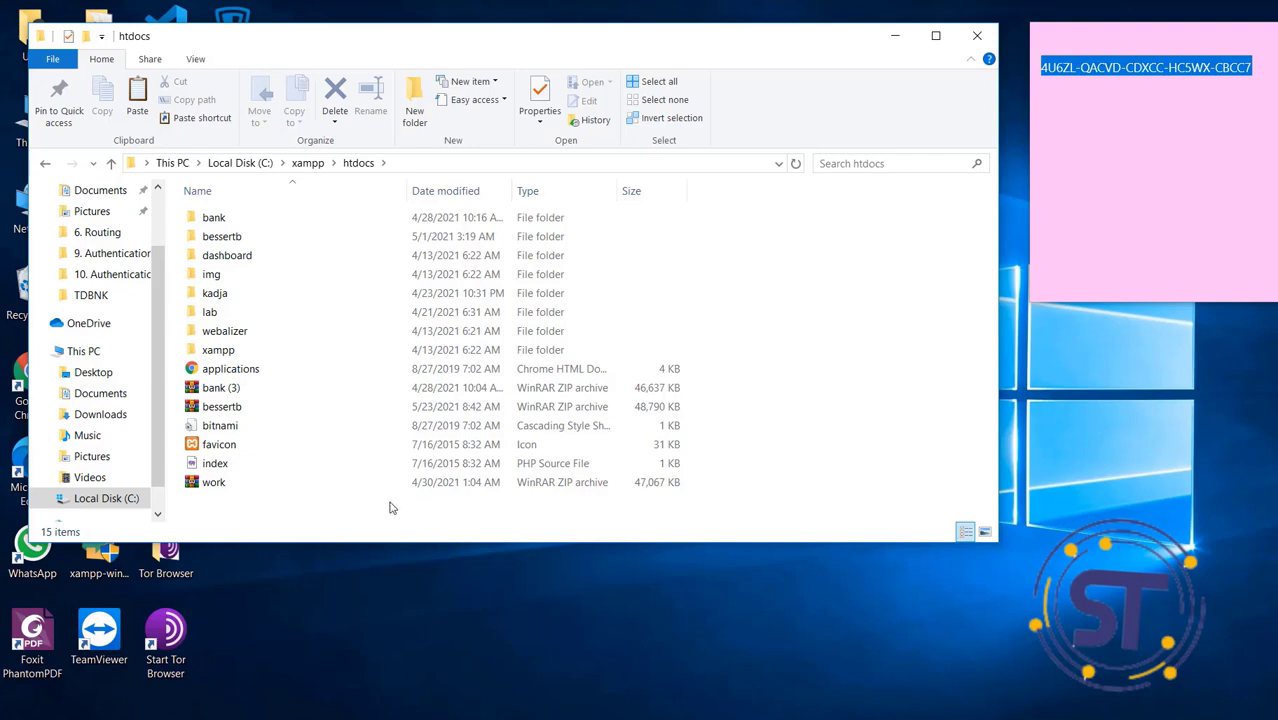
Paste the 'it' folder into C:\xampp\htdocs, verify its contents, then minimize Explorer
key("ctrl+v")
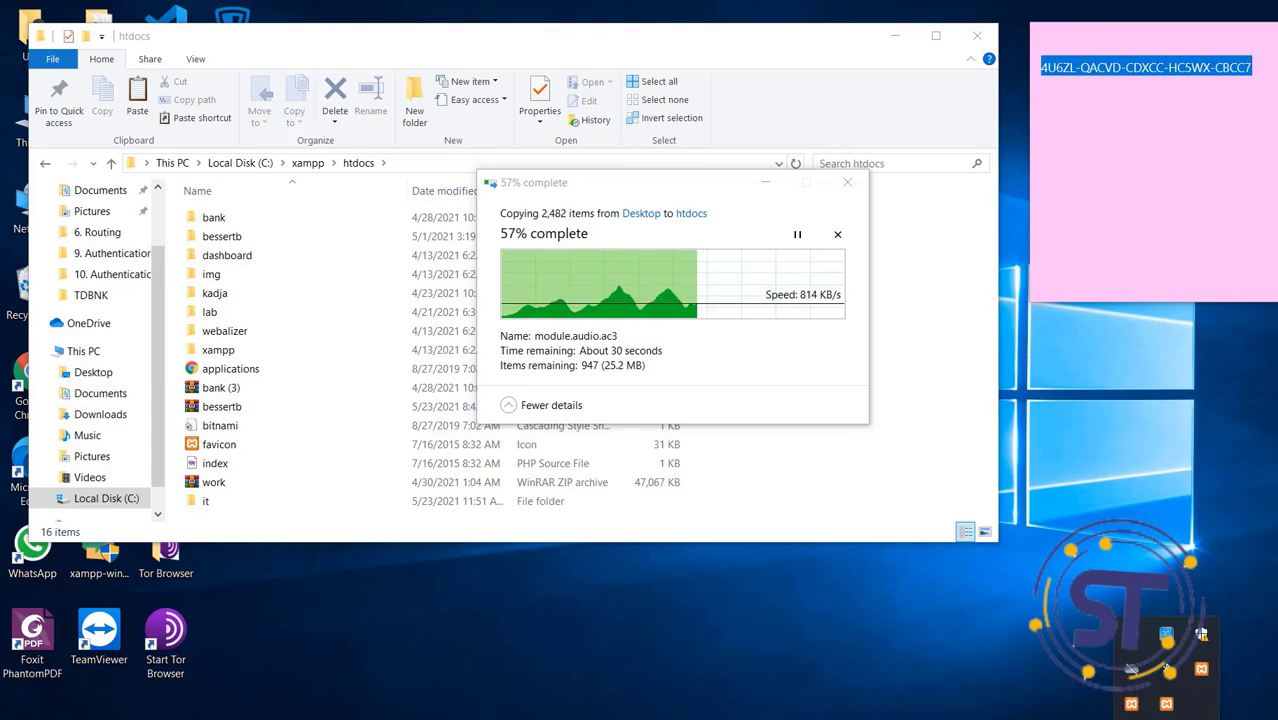
left_click(1130, 668)
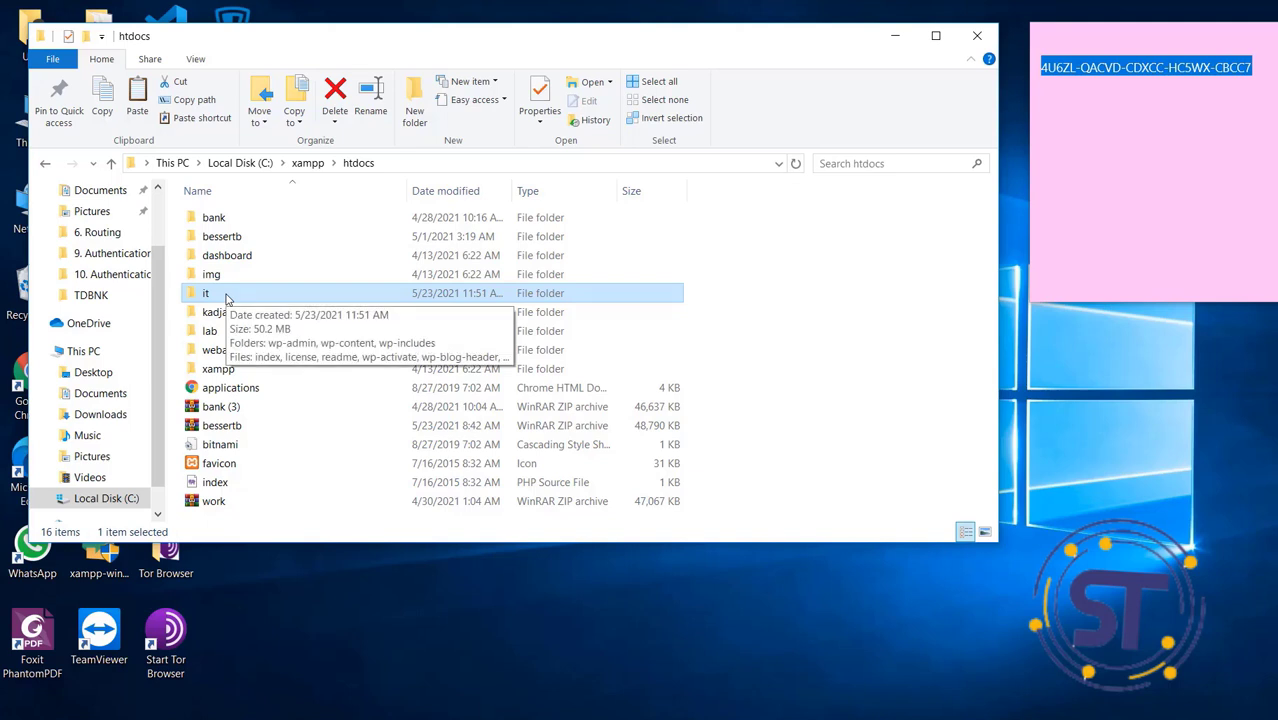
double_click(211, 293)
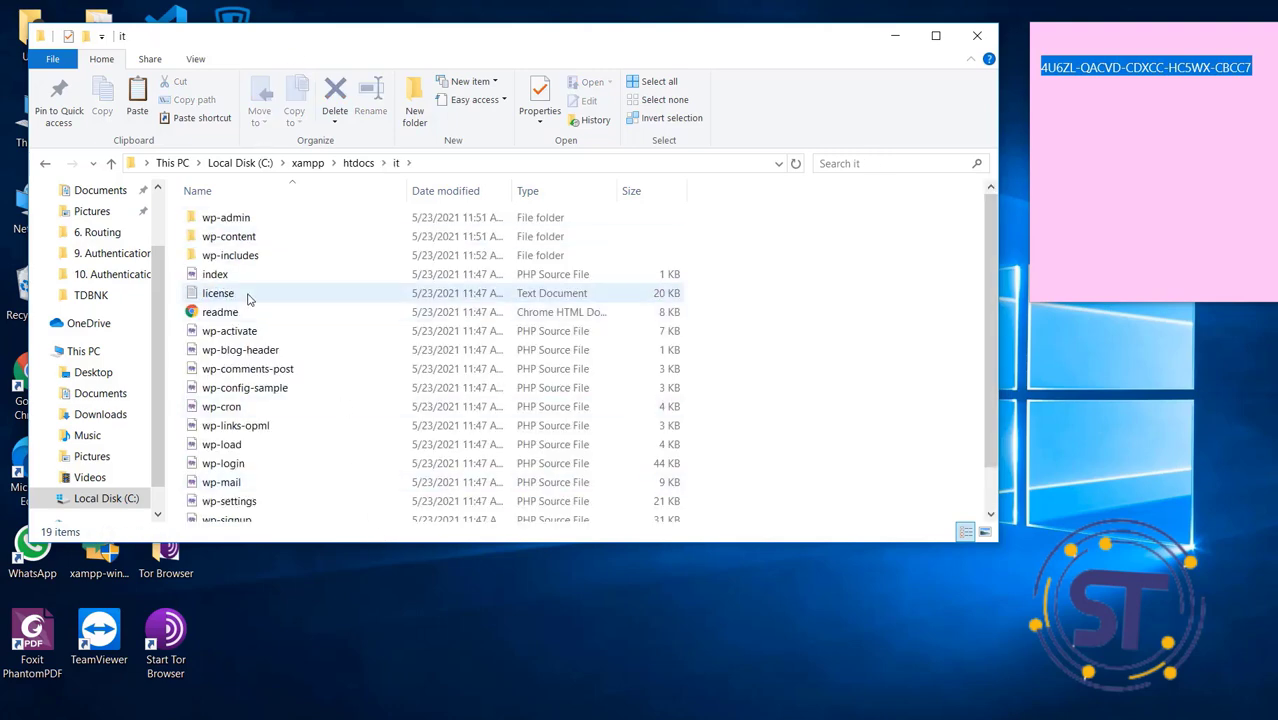
left_click(111, 163)
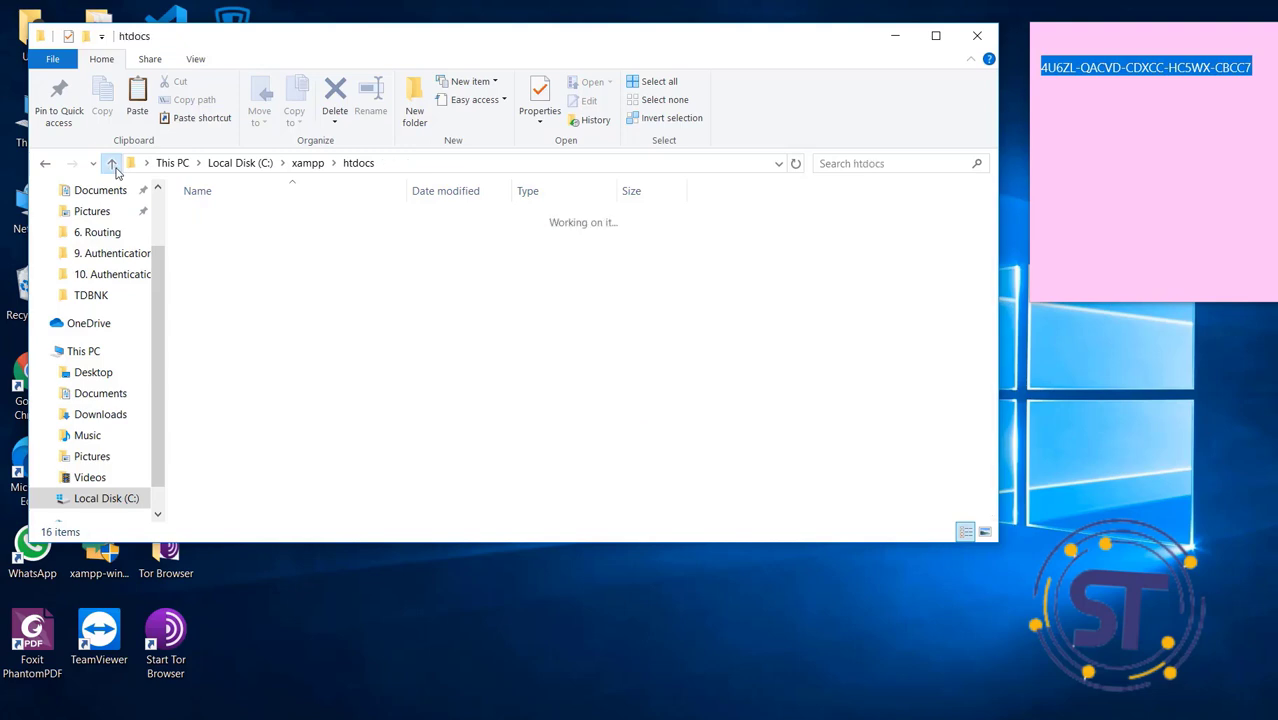
left_click(895, 36)
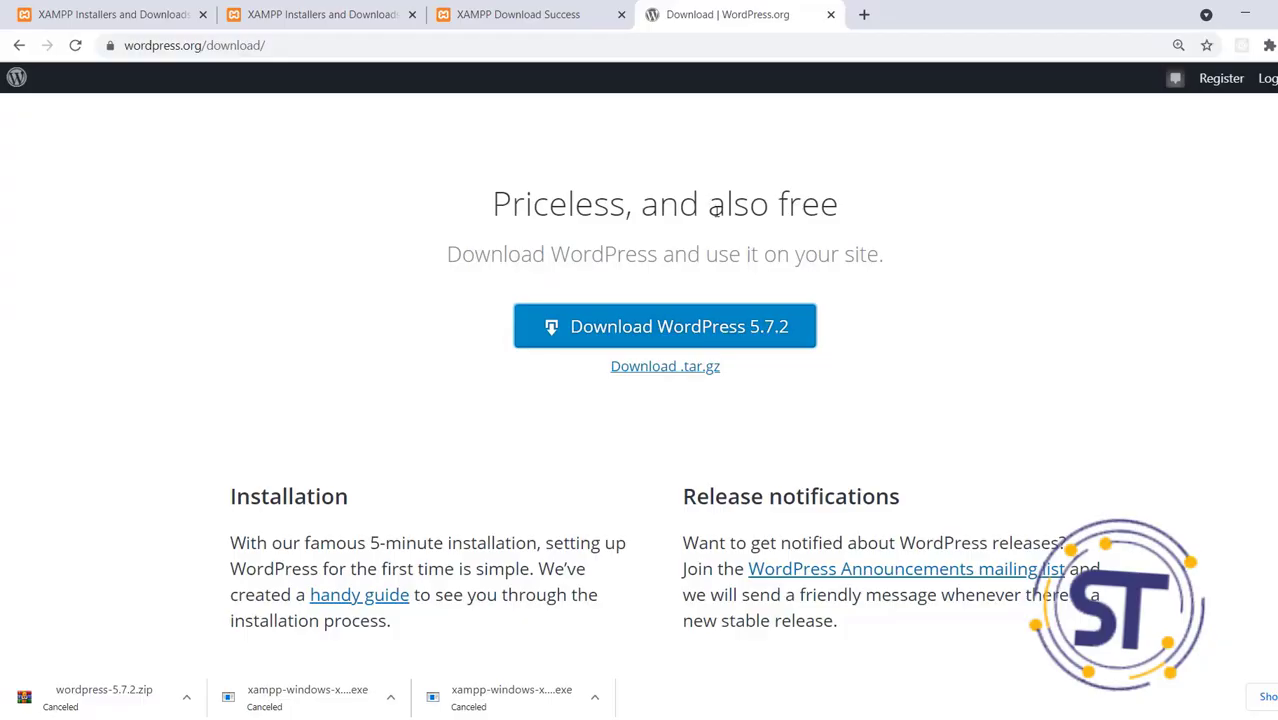
Load localhost/phpmyadmin in a new Chrome tab
left_click(864, 14)
left_click(707, 40)
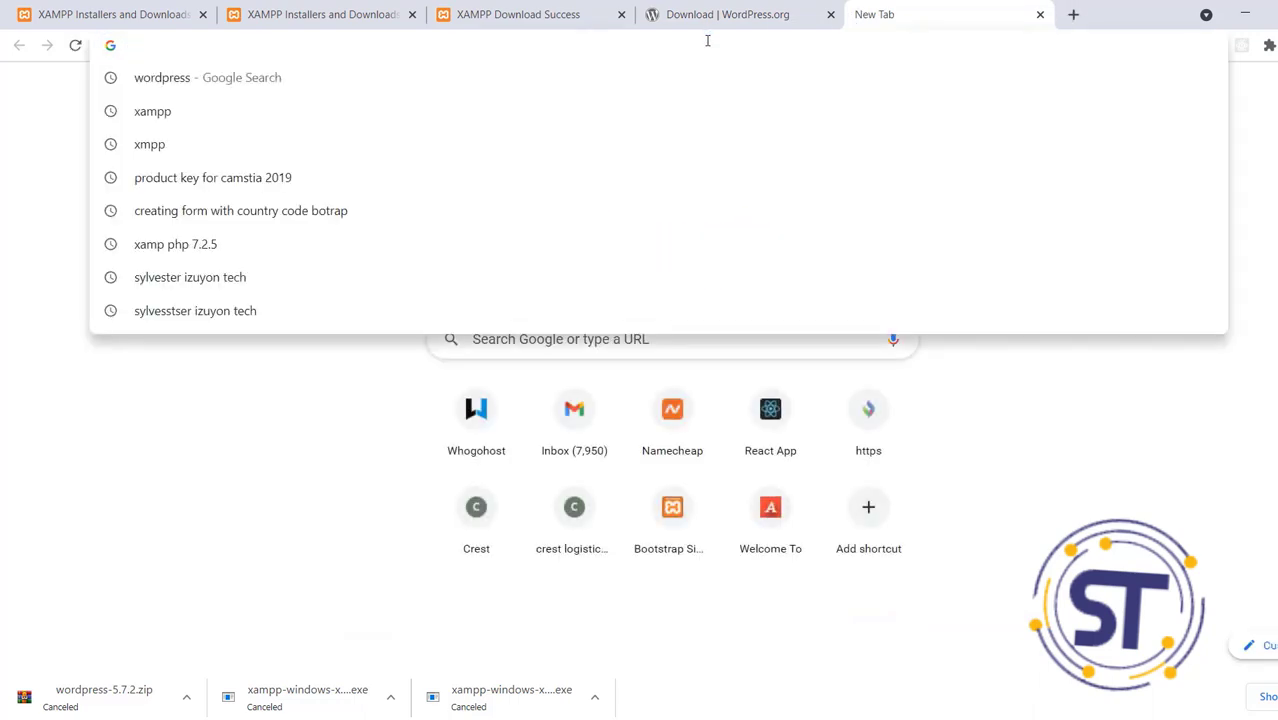
type("locl")
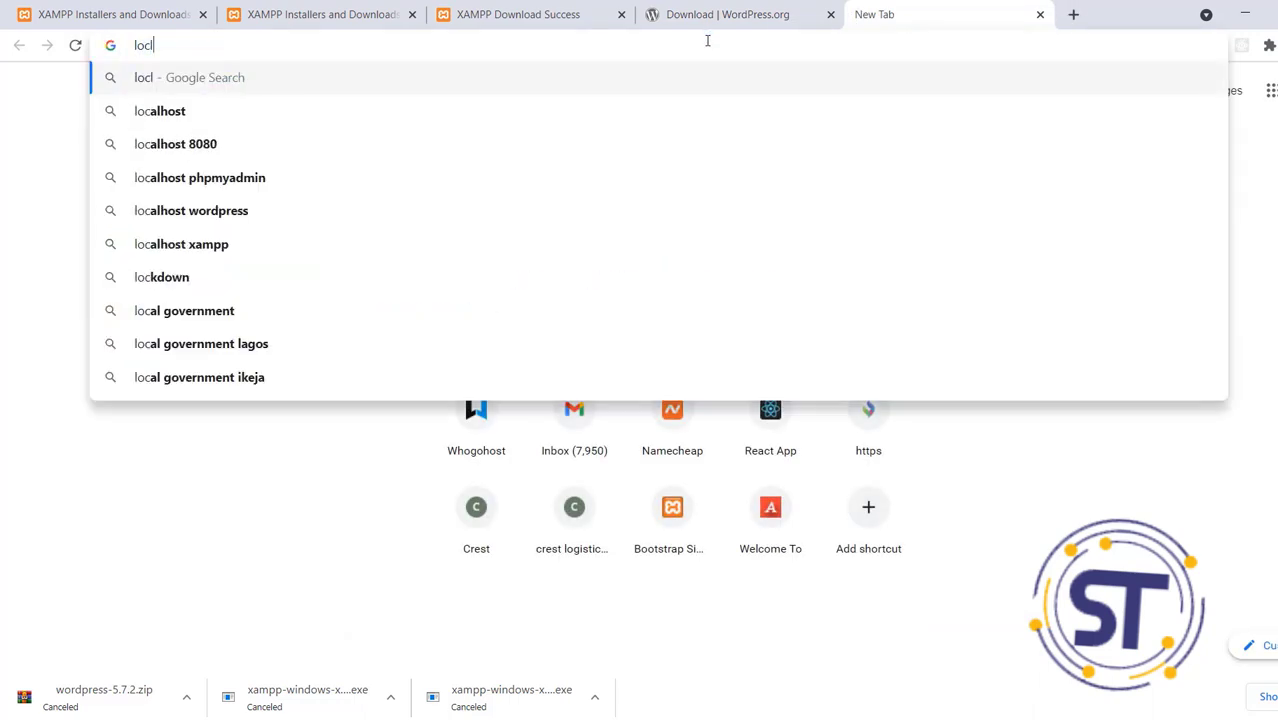
key("BackSpace")
type("lhot")
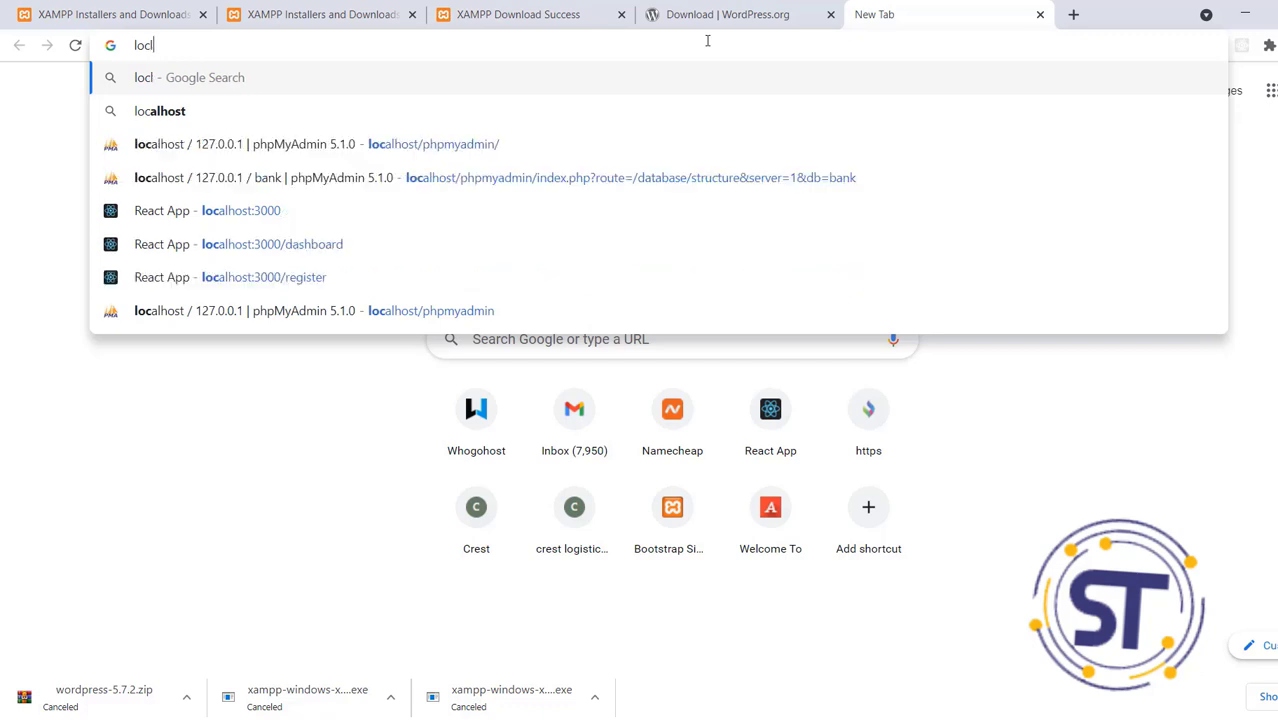
type("/php")
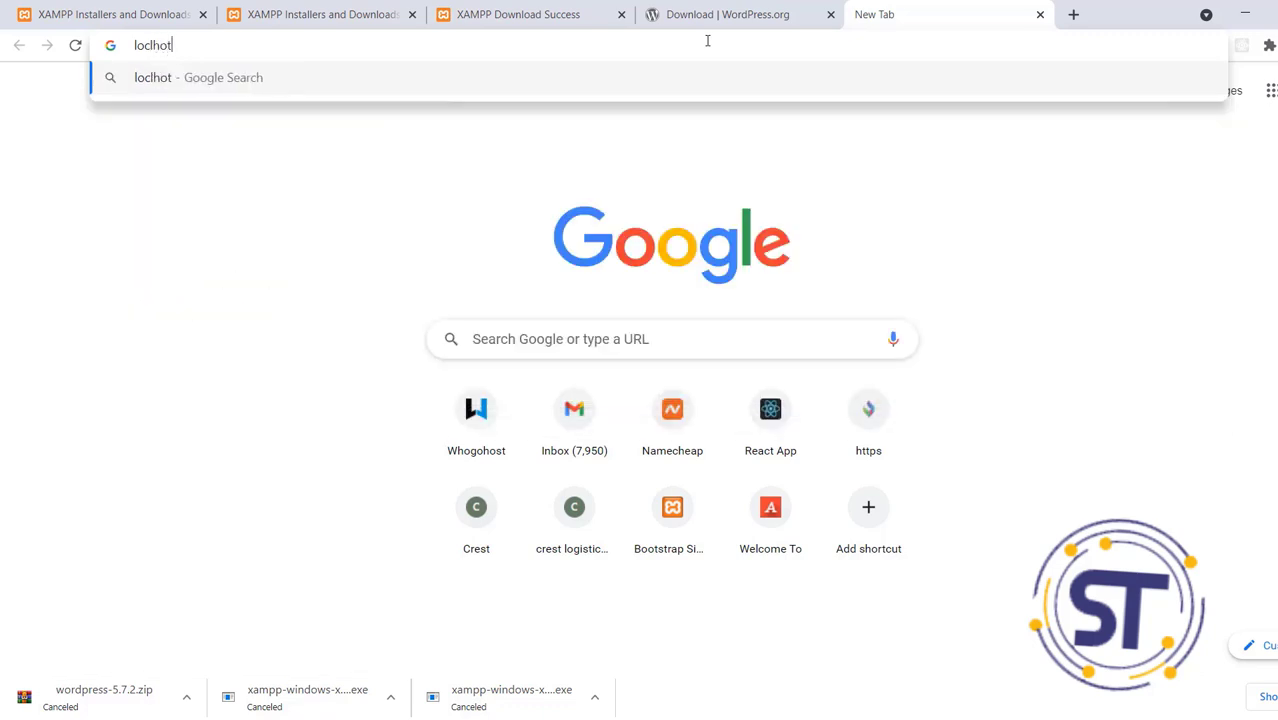
type("mydmin")
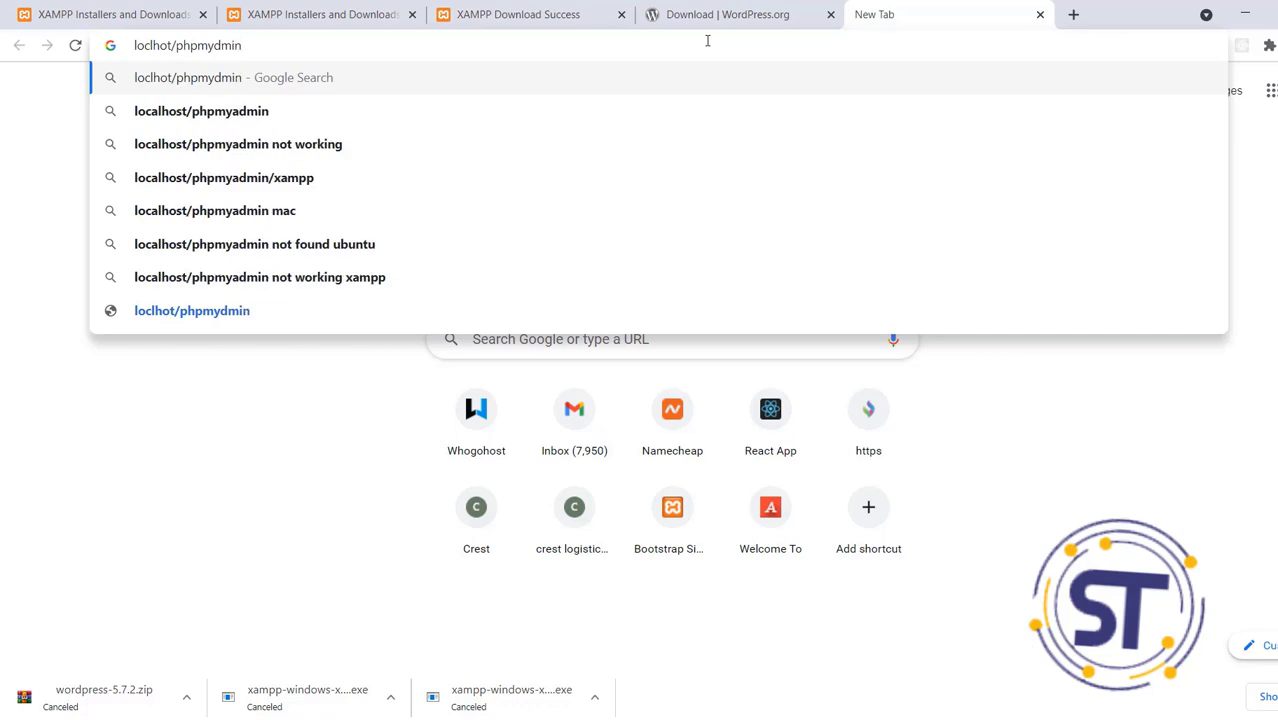
left_click(374, 118)
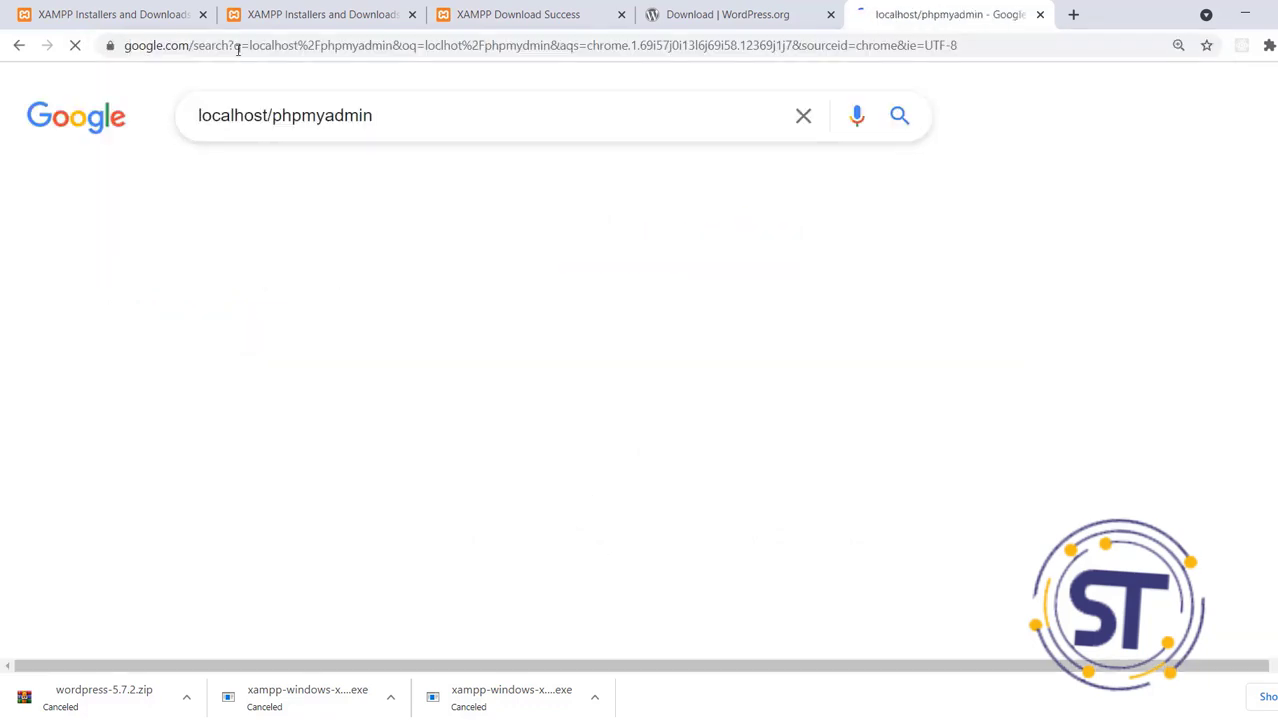
left_click(185, 44)
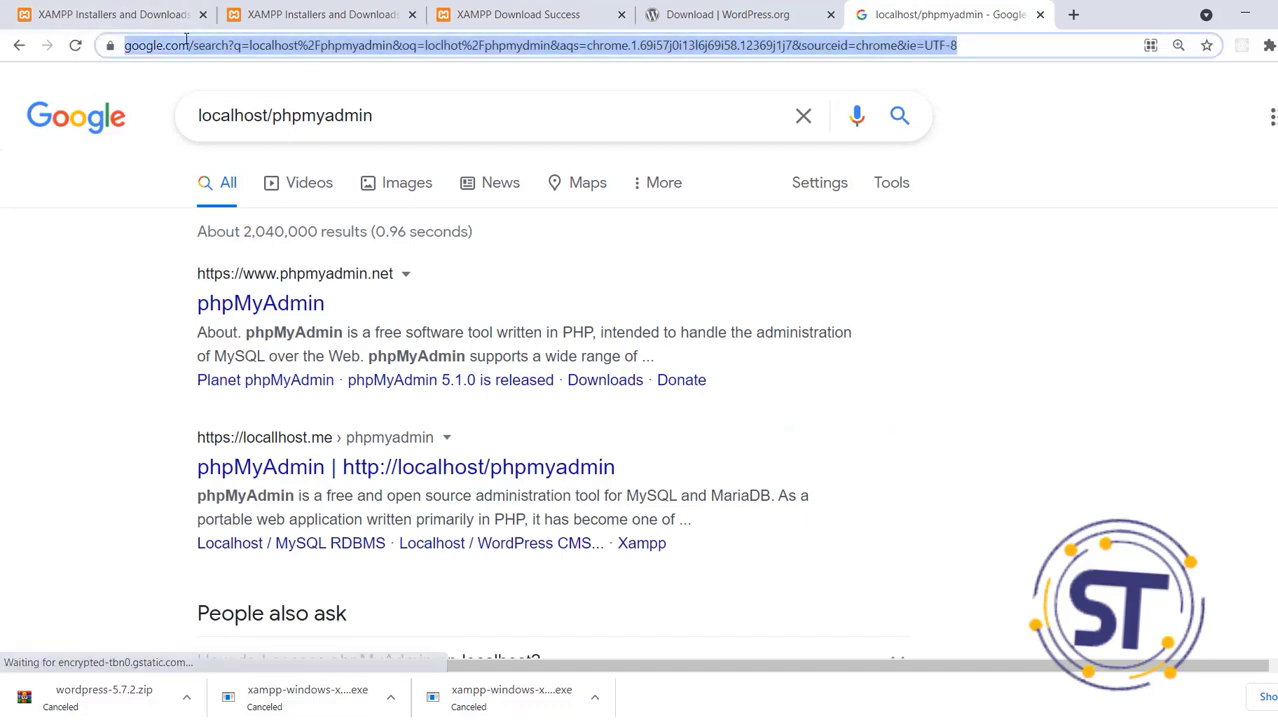
type("localhost:3000")
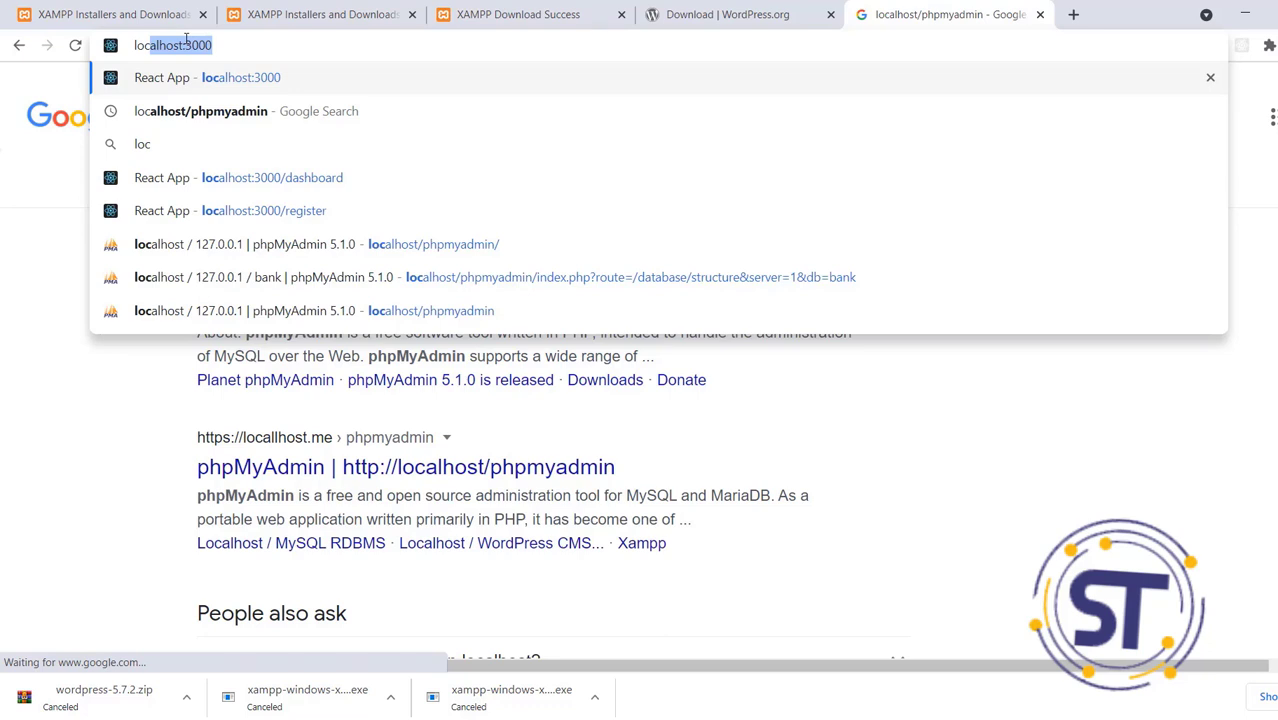
left_click(314, 244)
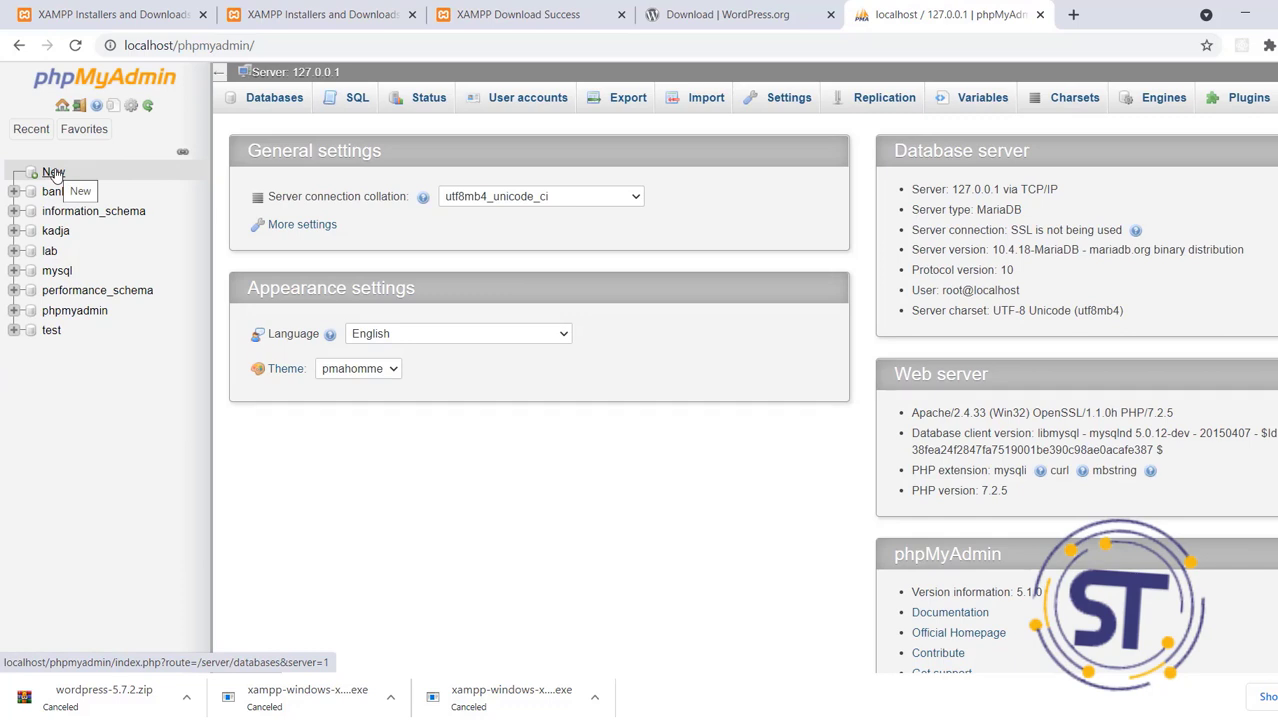
Create an empty database named 'it' in phpMyAdmin, then open a blank tab
left_click(53, 173)
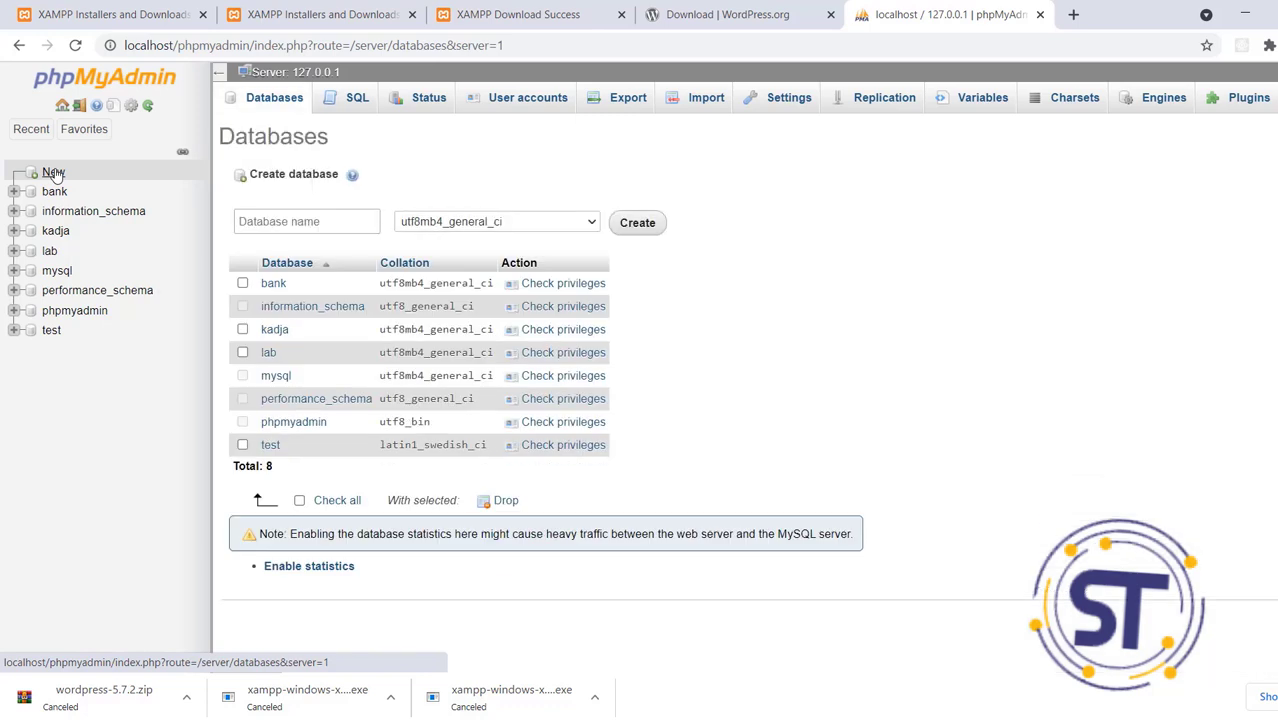
left_click(339, 225)
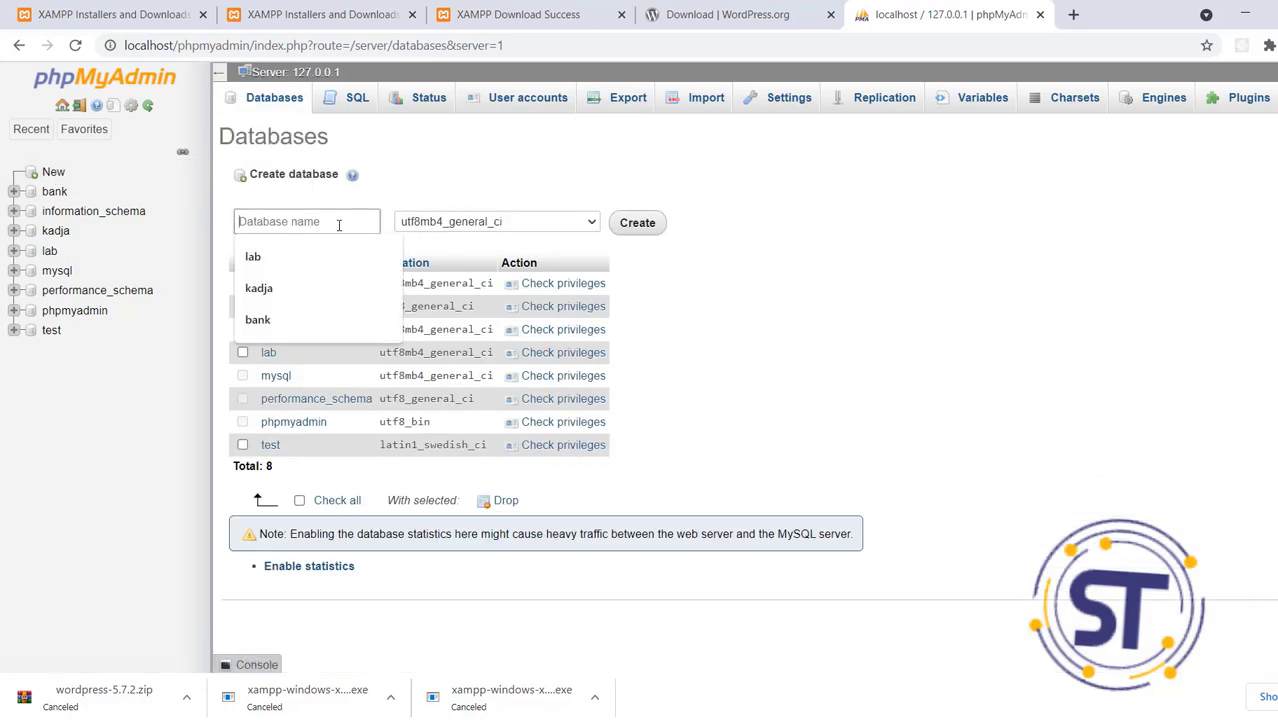
type("it")
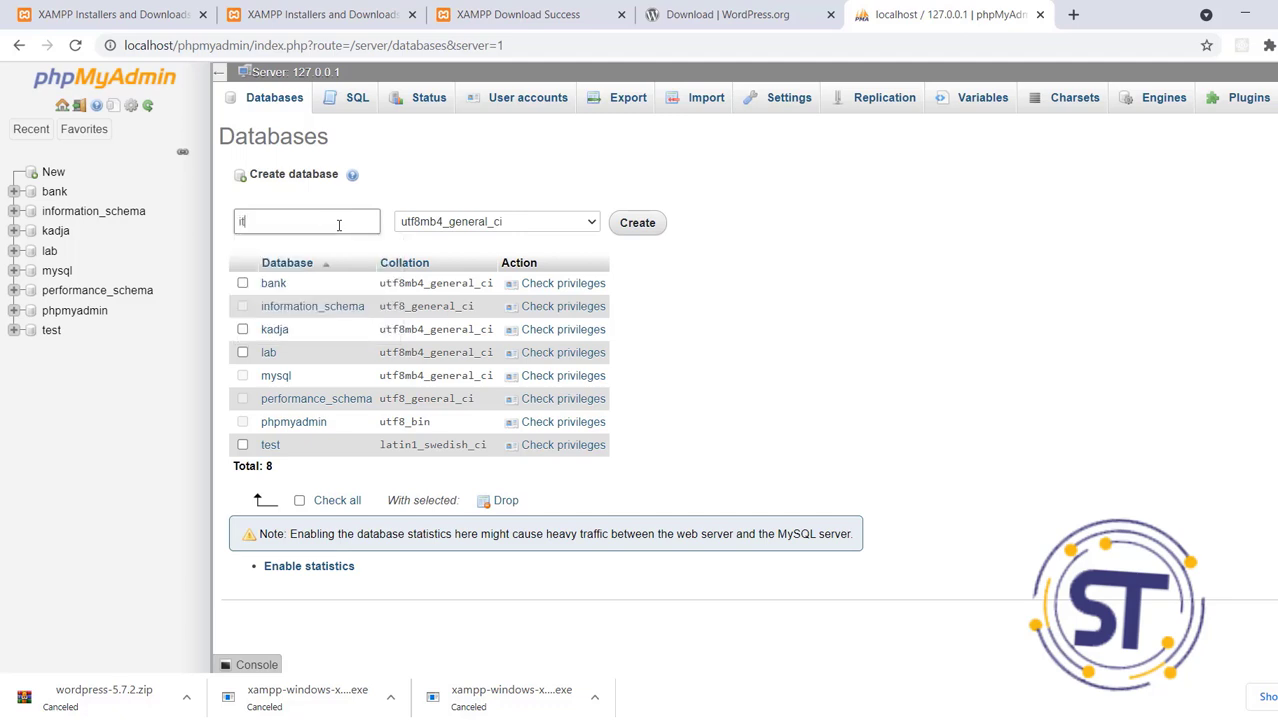
left_click(639, 222)
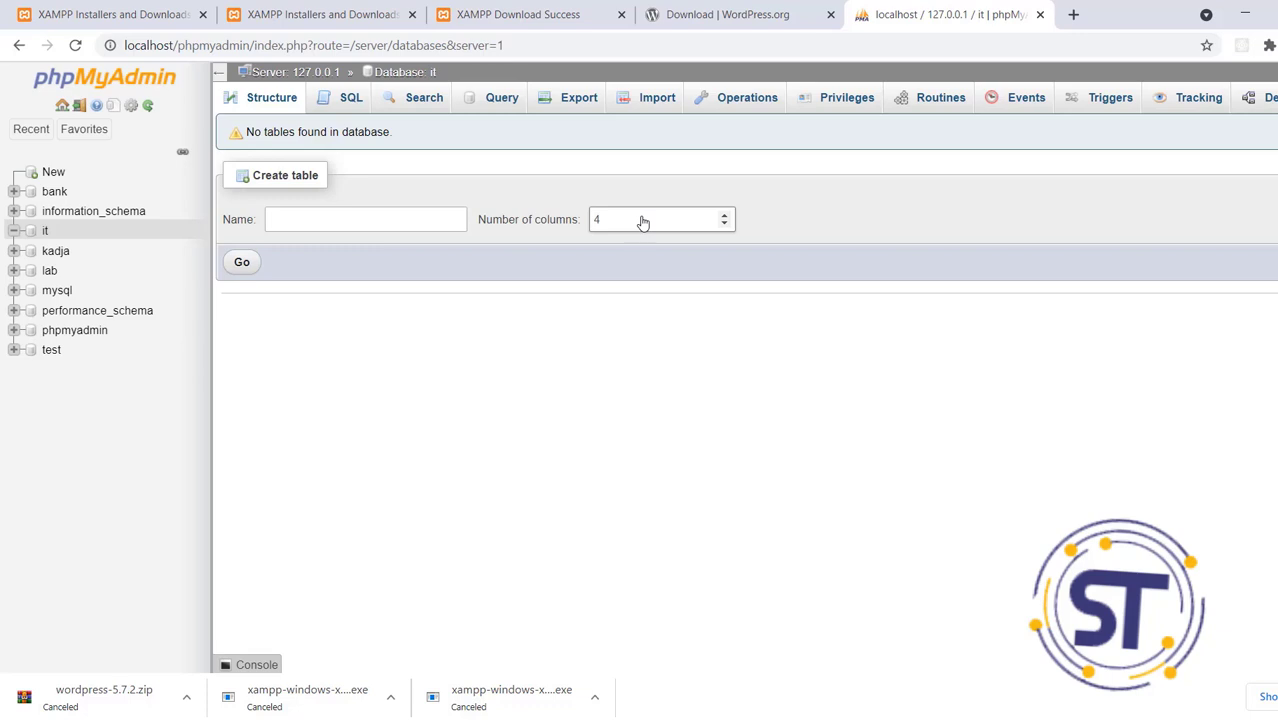
left_click(1073, 14)
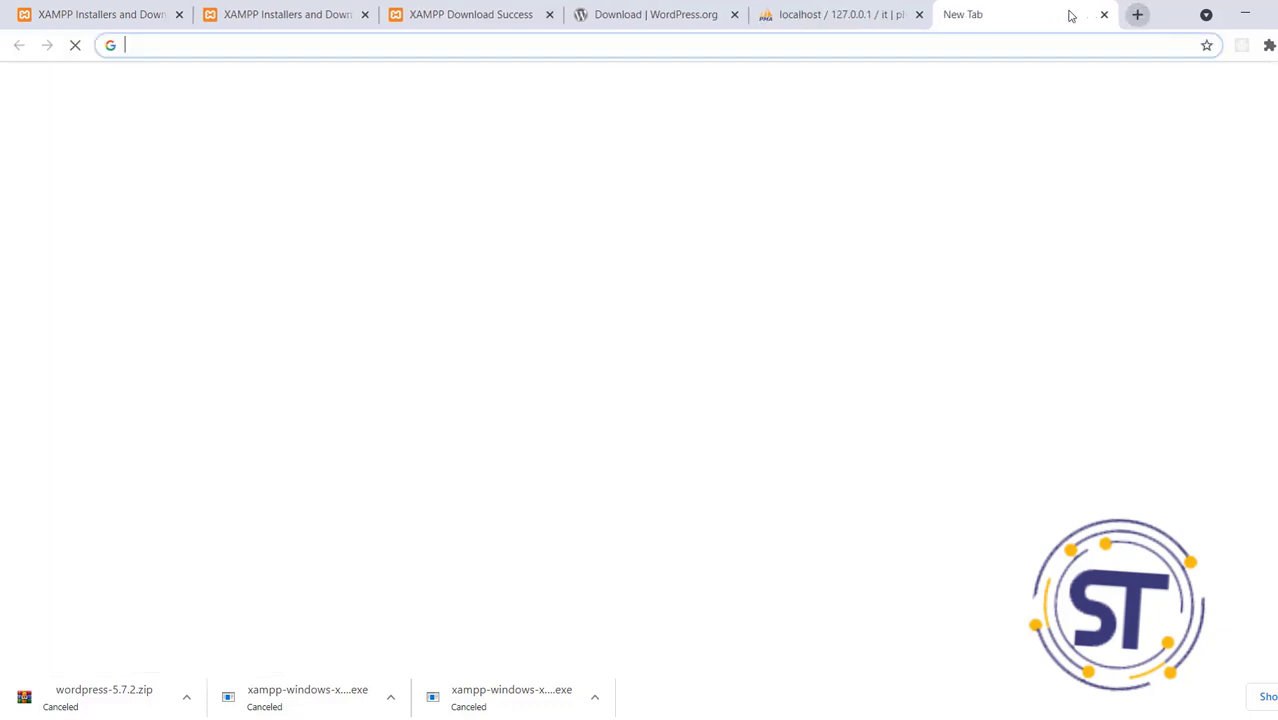
Go to localhost/it to launch the WordPress setup's language selection page
left_click(847, 46)
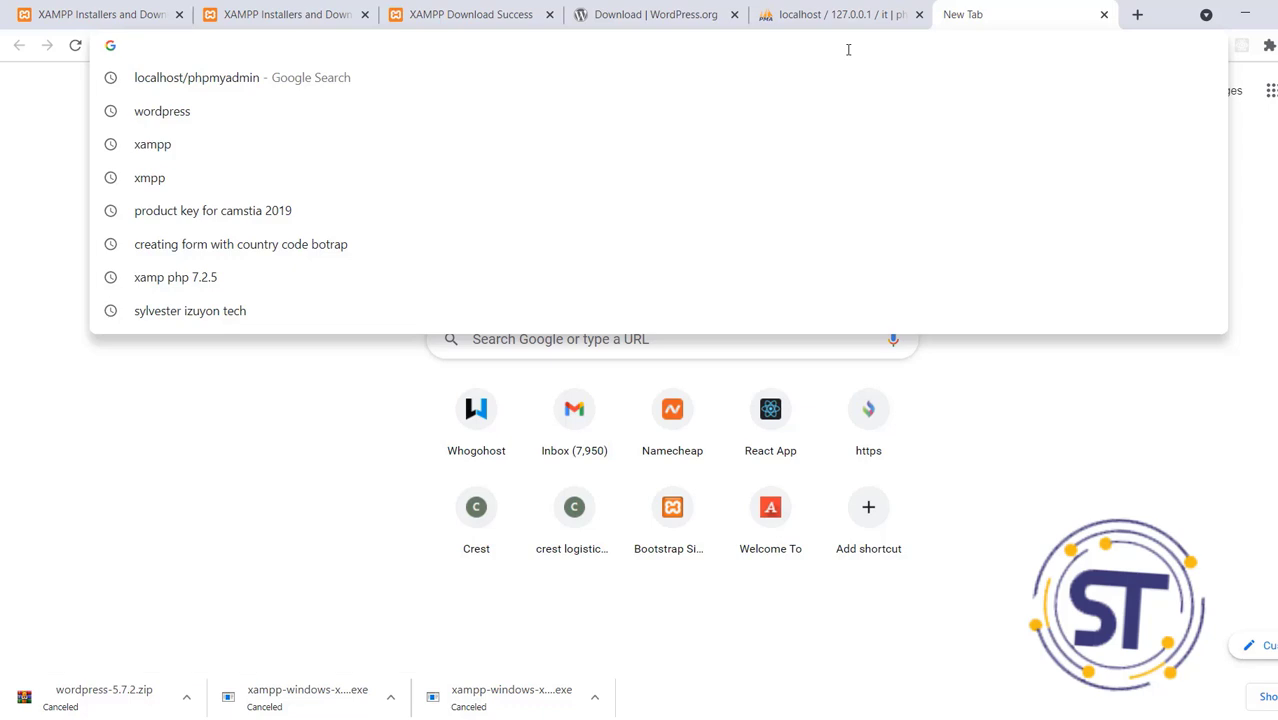
type("localhost:3000")
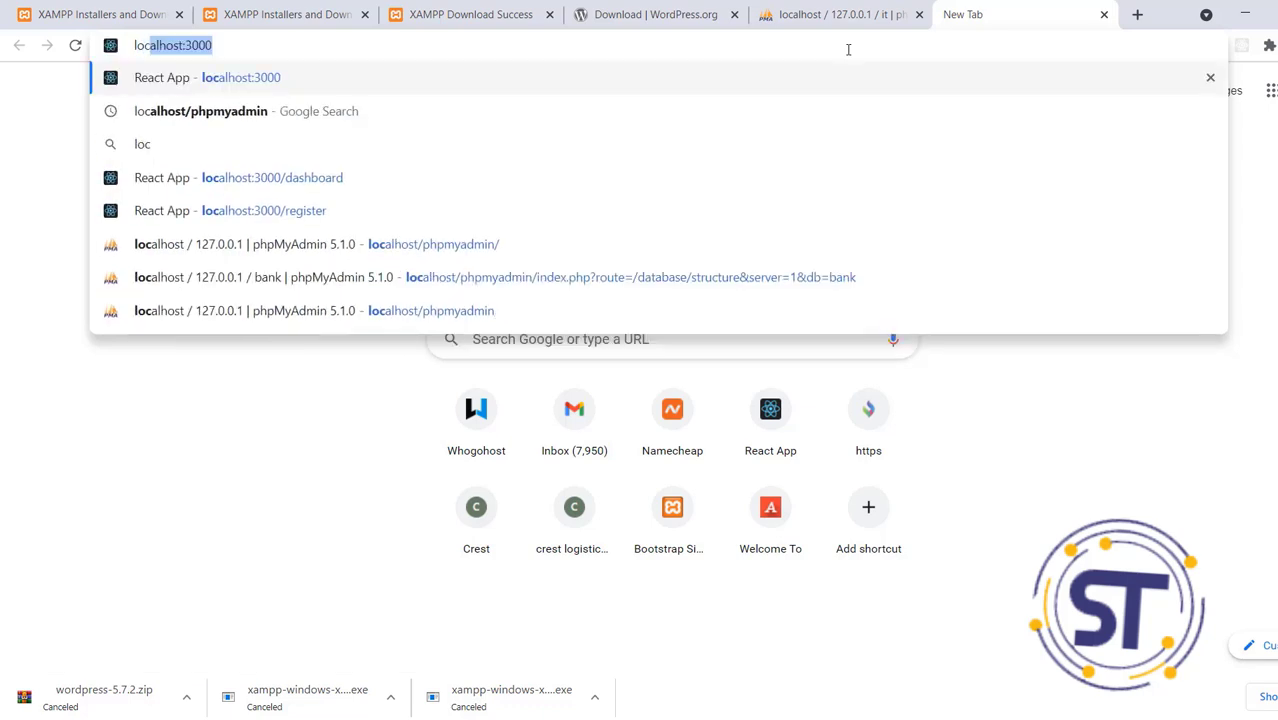
key("Right")
key("BackSpace")
key("BackSpace")
key("BackSpace")
key("BackSpace")
key("BackSpace")
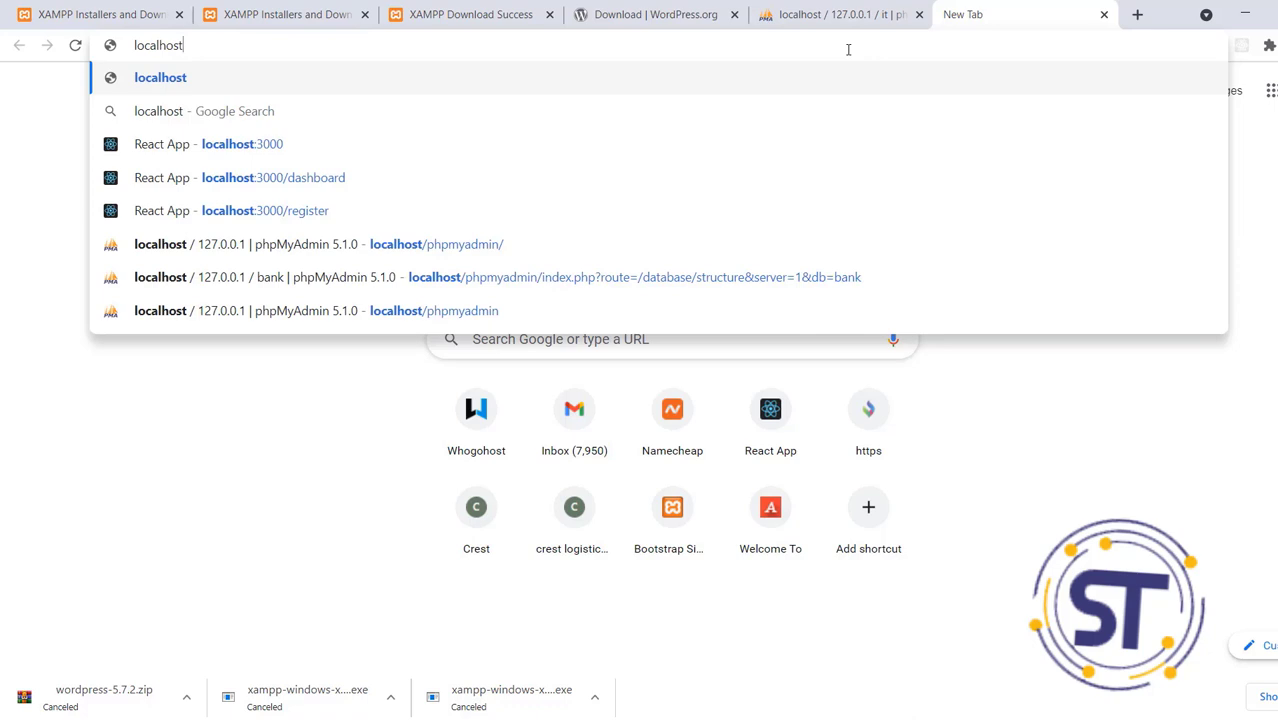
type("/")
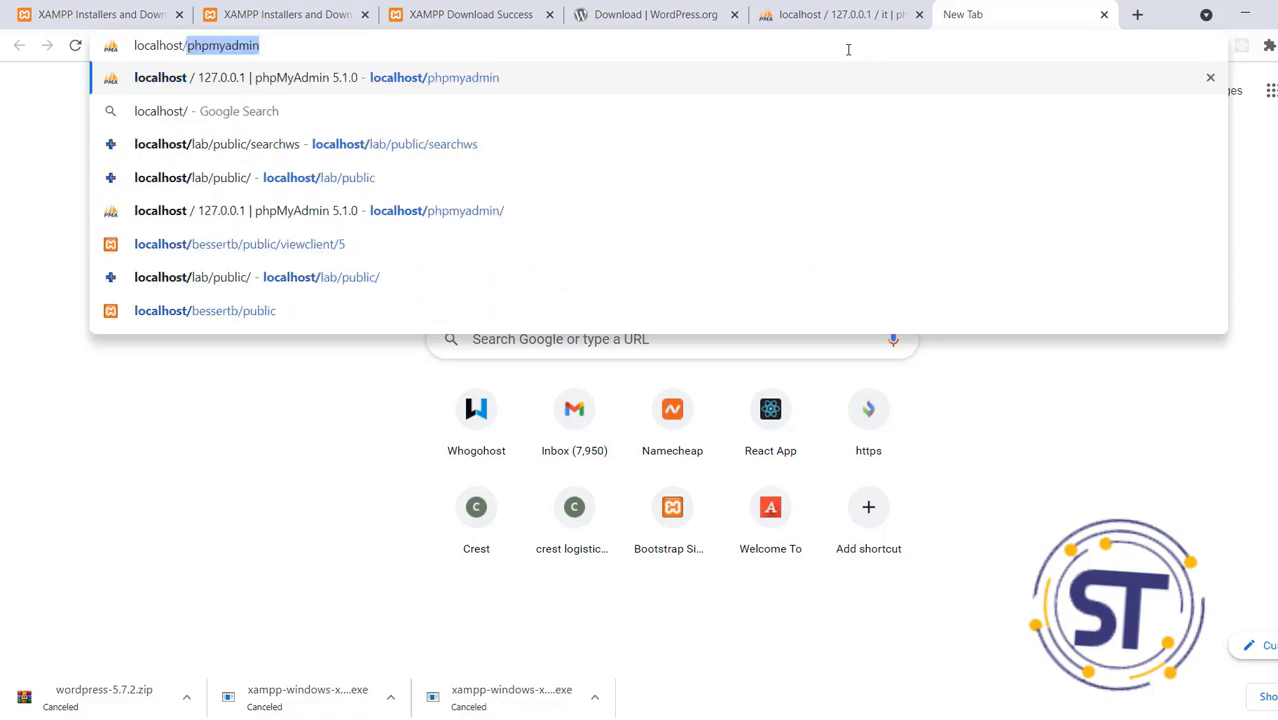
key("BackSpace")
type("it")
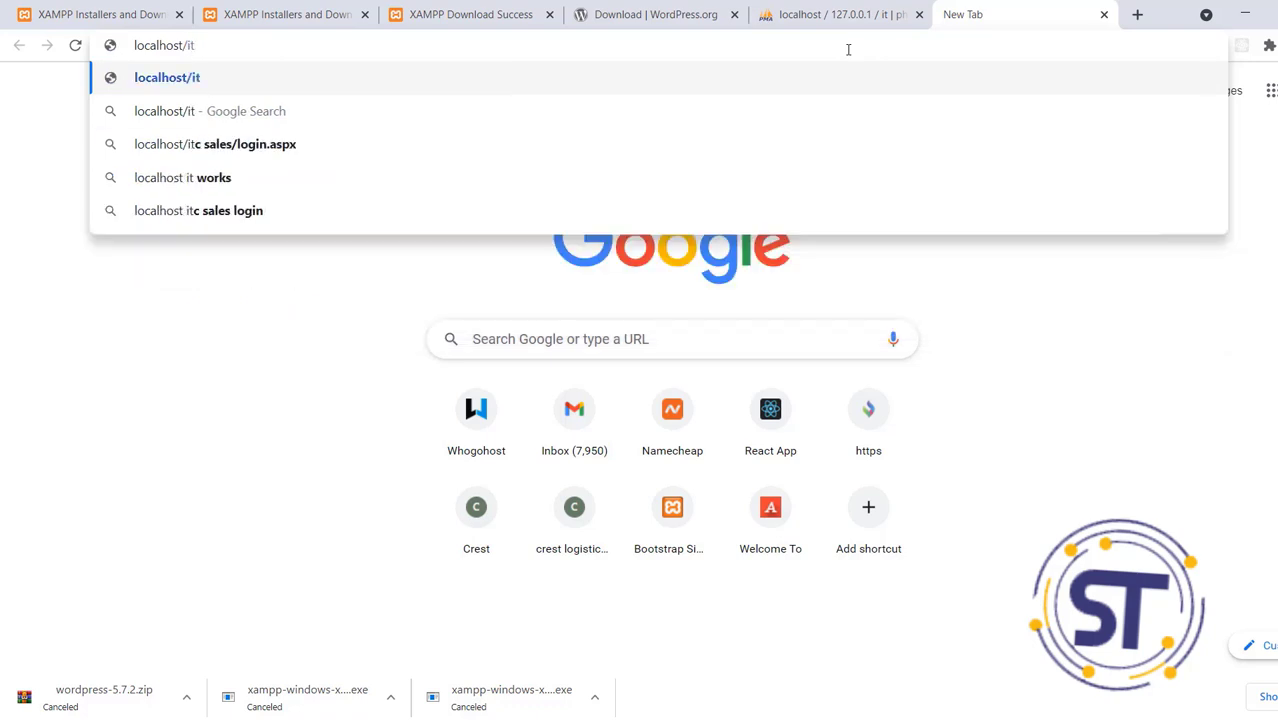
key("Return")
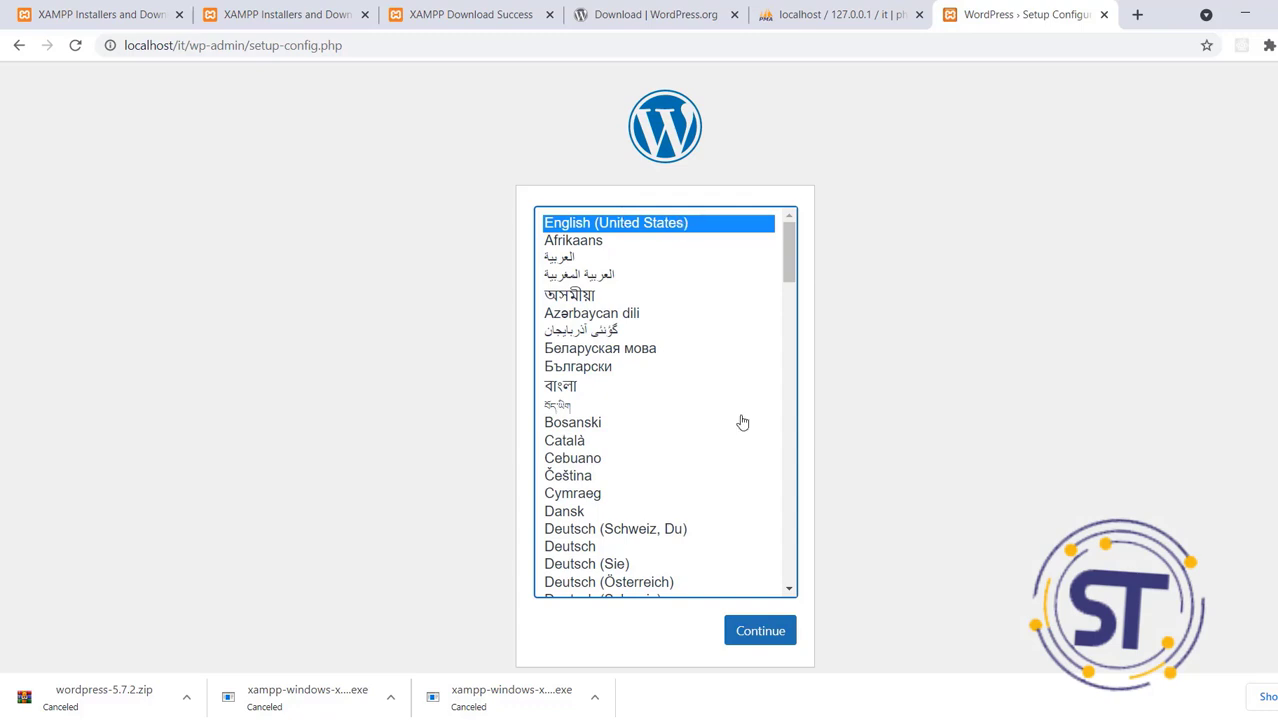
Continue the setup with English (United States) as the language
left_click(759, 631)
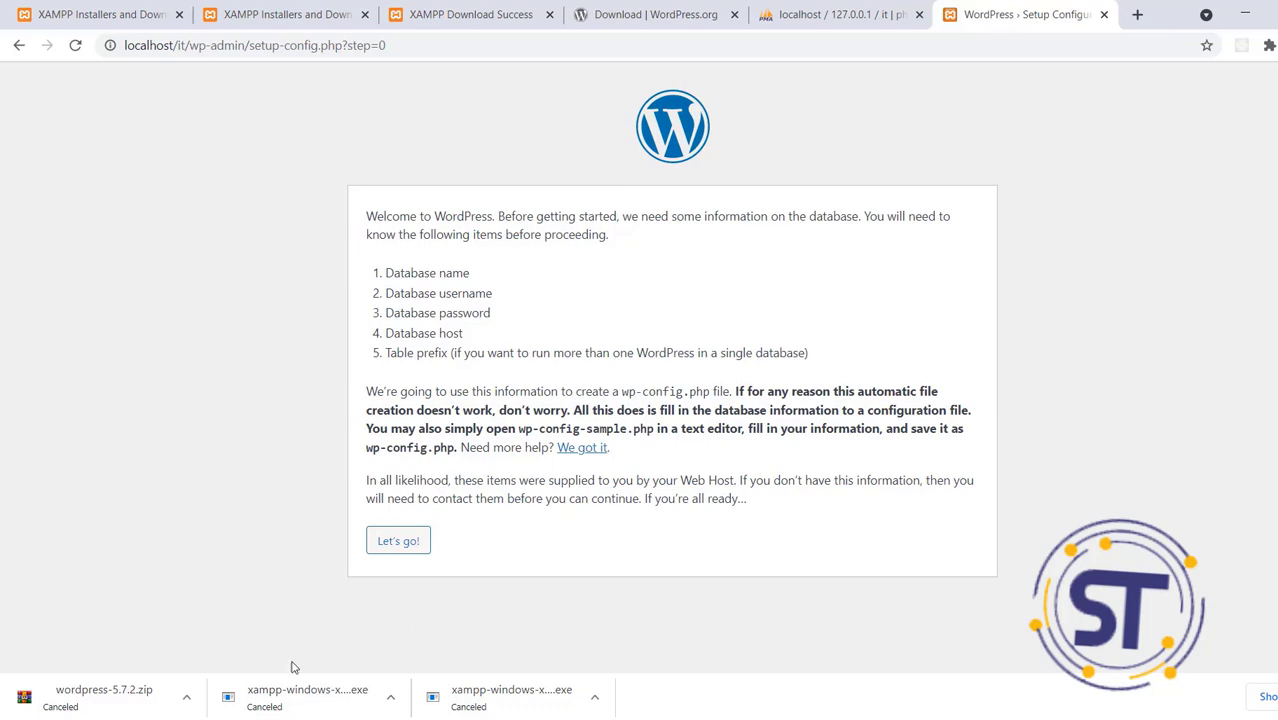
Start the database connection form and set the Database Name to 'it'
left_click(403, 542)
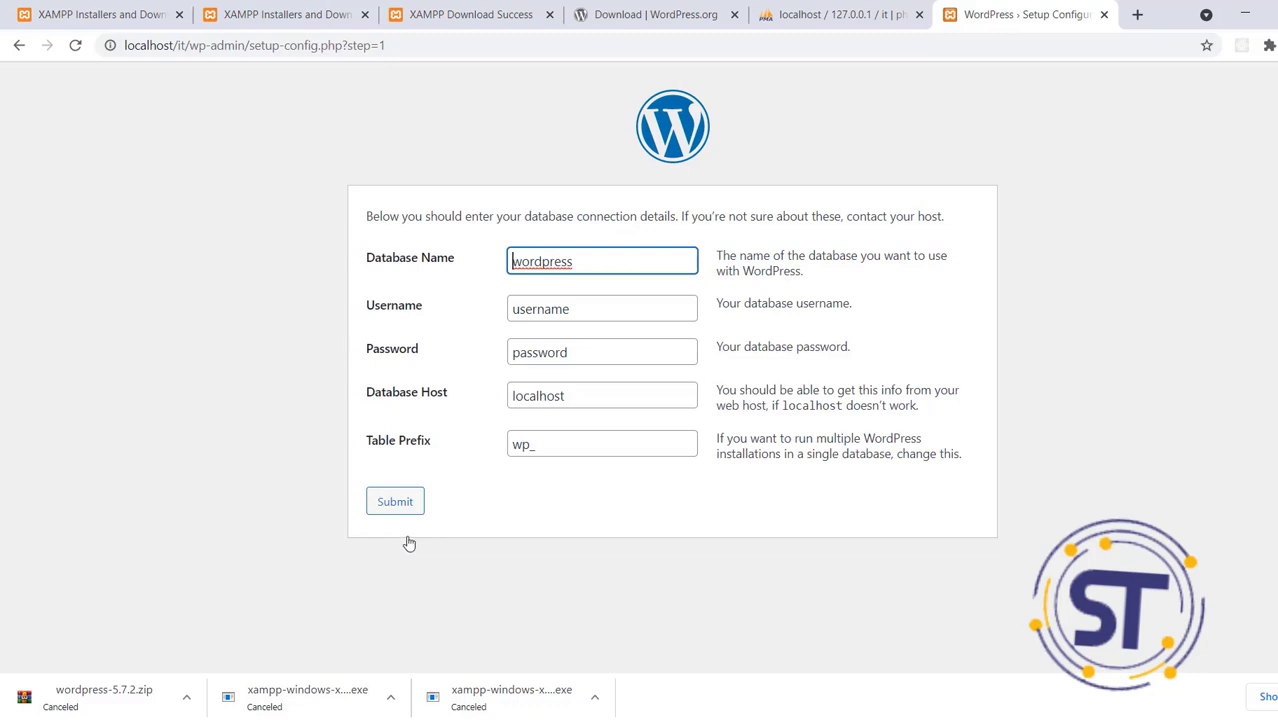
left_click(601, 265)
key("BackSpace")
key("BackSpace")
key("BackSpace")
key("BackSpace")
key("BackSpace")
key("BackSpace")
key("BackSpace")
key("BackSpace")
key("BackSpace")
type("it")
left_click(848, 10)
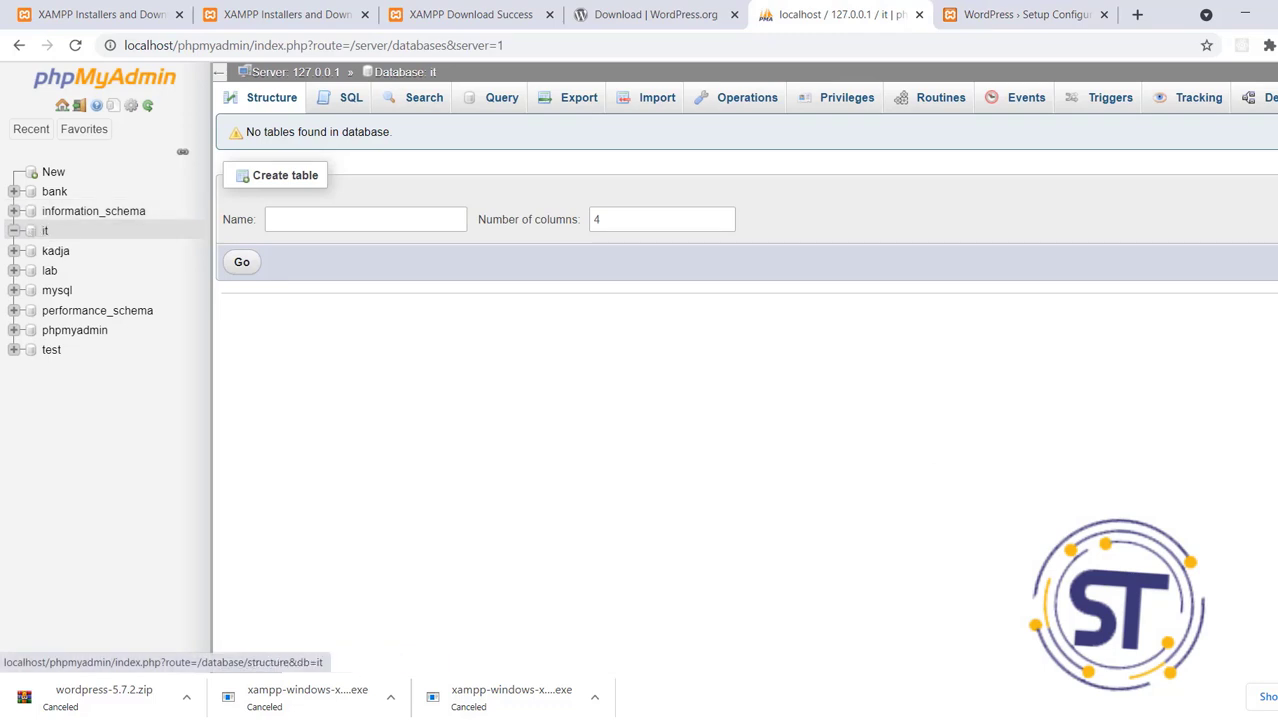
left_click(978, 10)
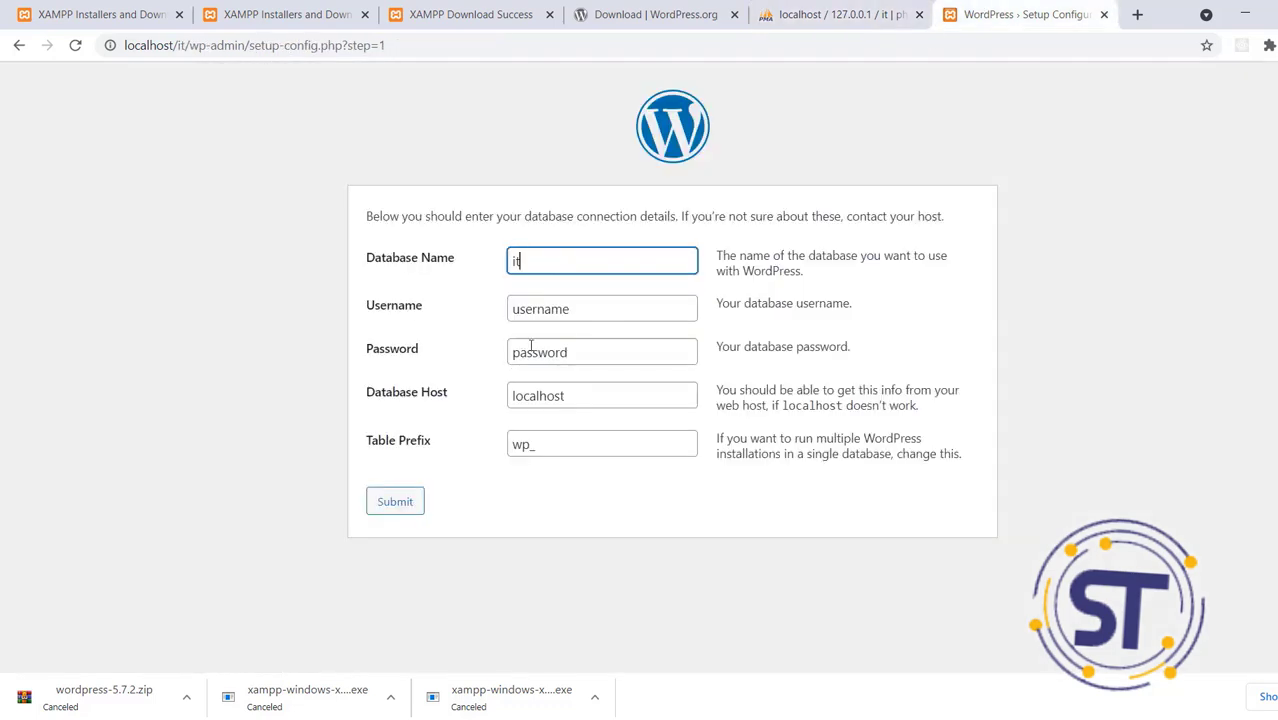
Set the username to root, leave the password empty, and submit the connection details
left_click(551, 309)
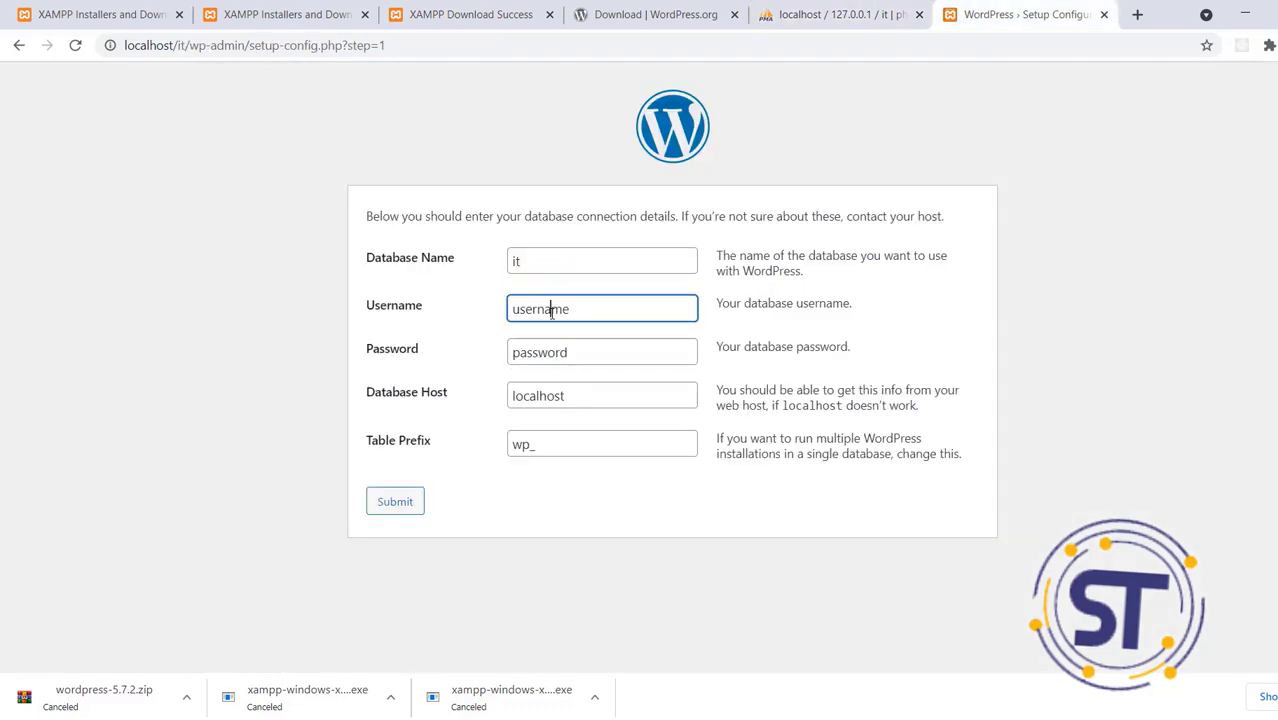
left_click_drag(585, 303, 487, 314)
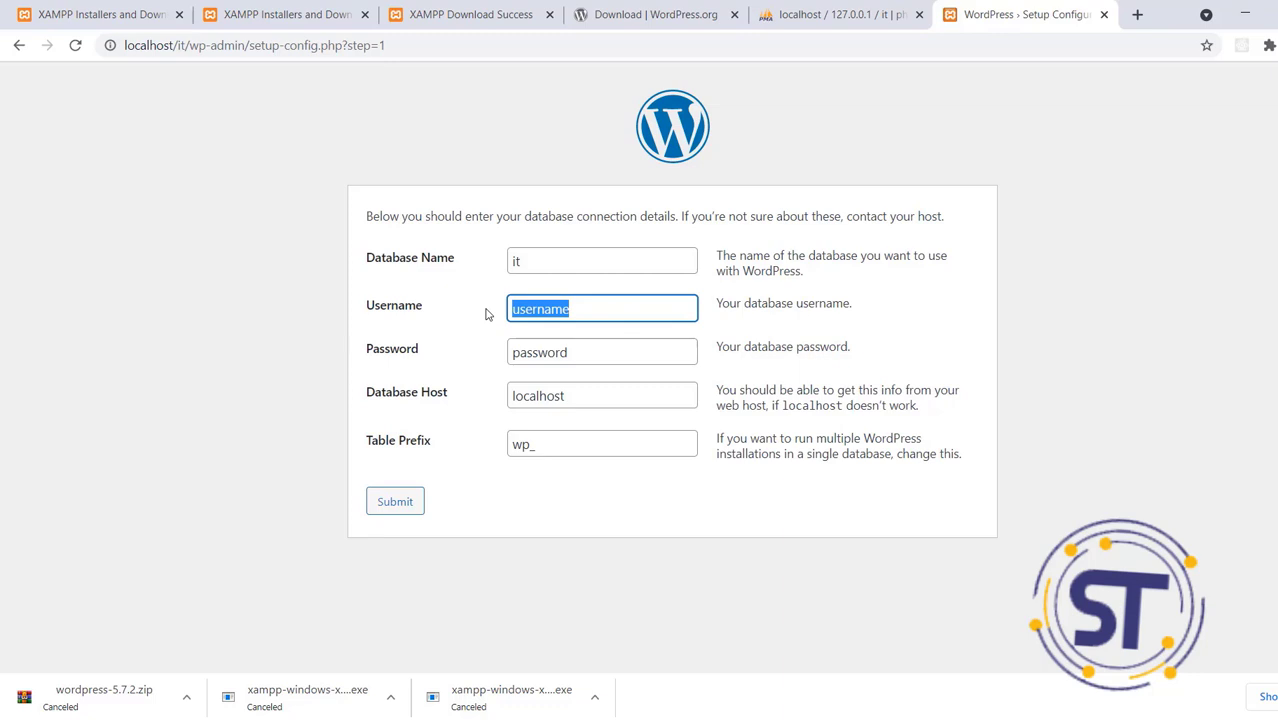
key("BackSpace")
type("root")
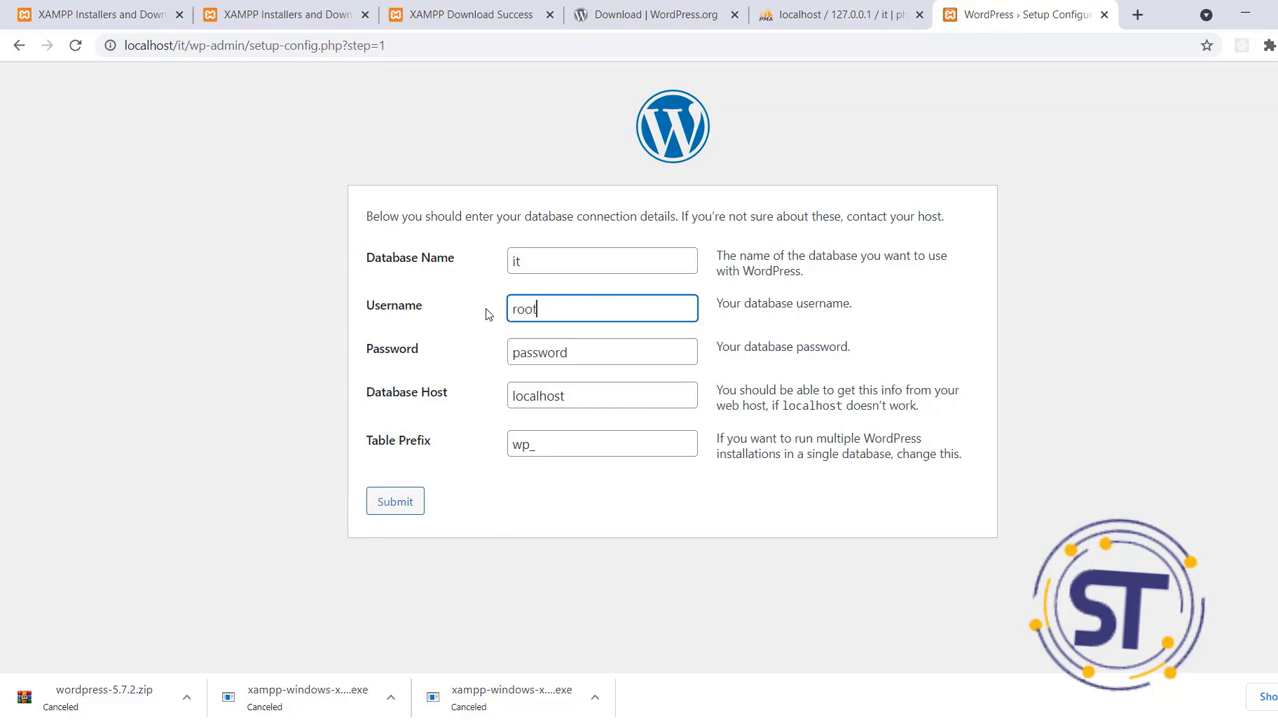
left_click(563, 352)
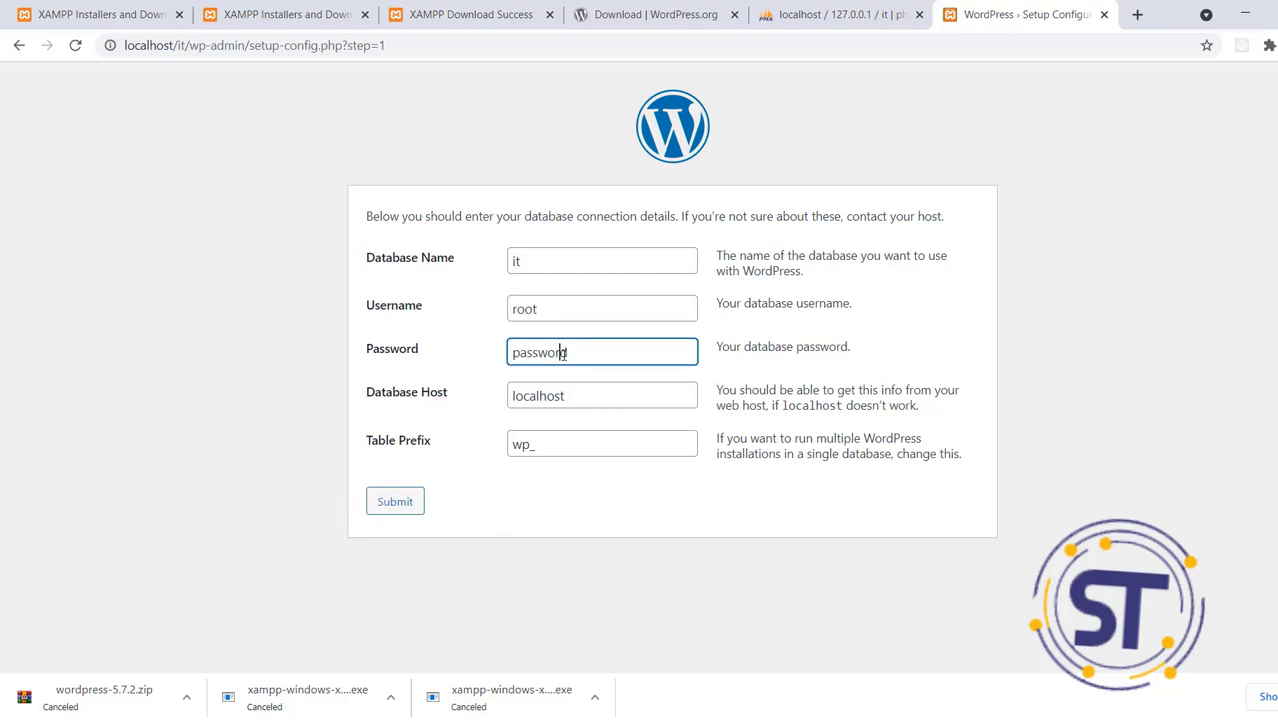
left_click_drag(609, 351, 449, 364)
key("BackSpace")
left_click(386, 510)
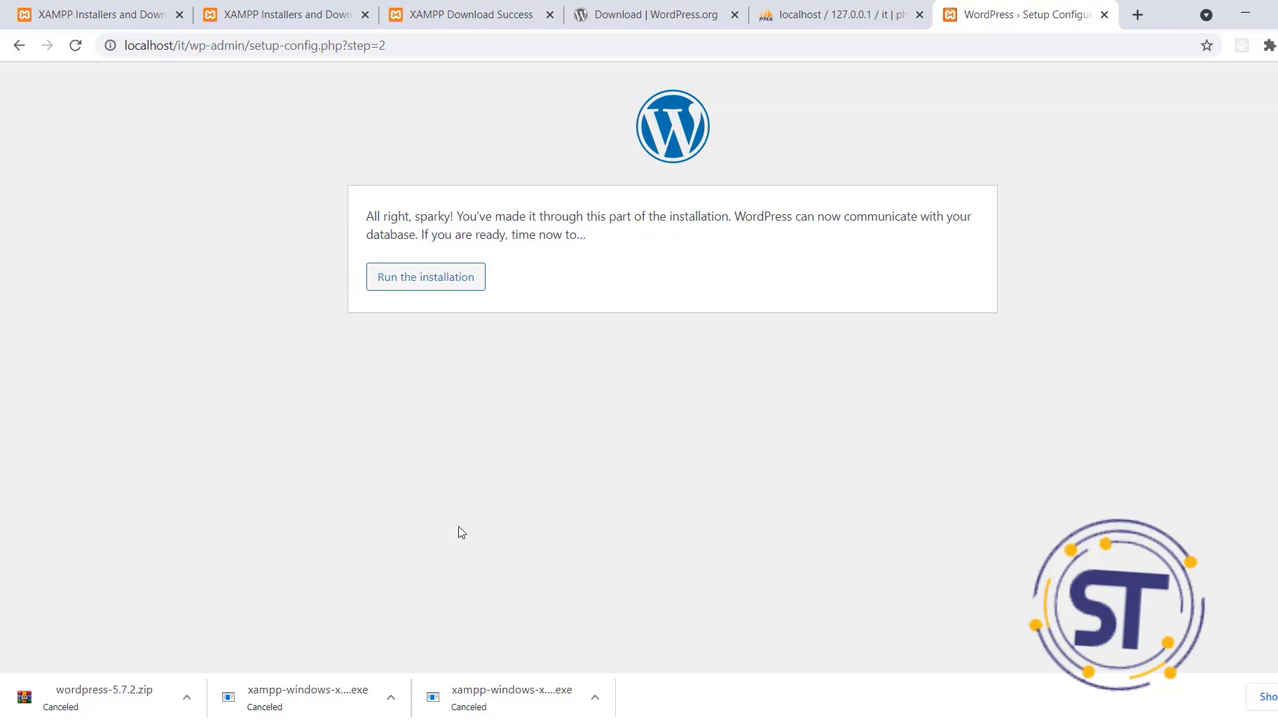
Run the installation and fill in a site title and the username admin
left_click(424, 292)
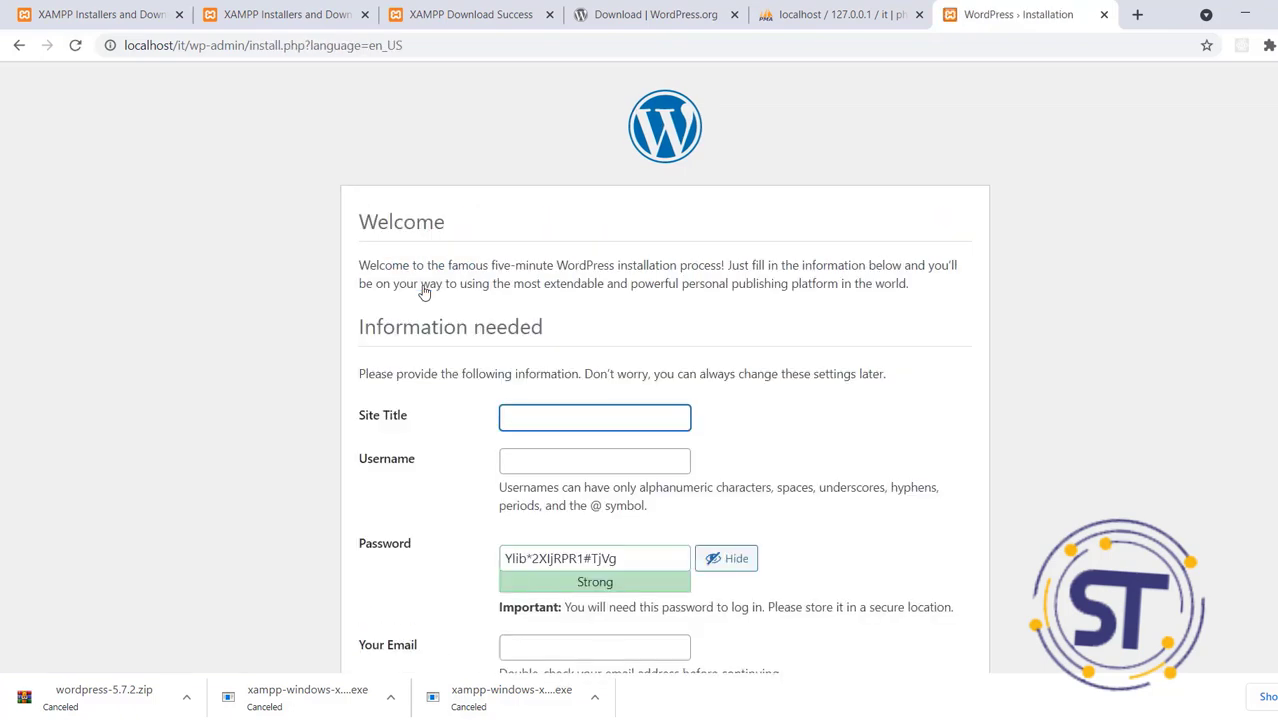
scroll(1240, 400, "down", 2)
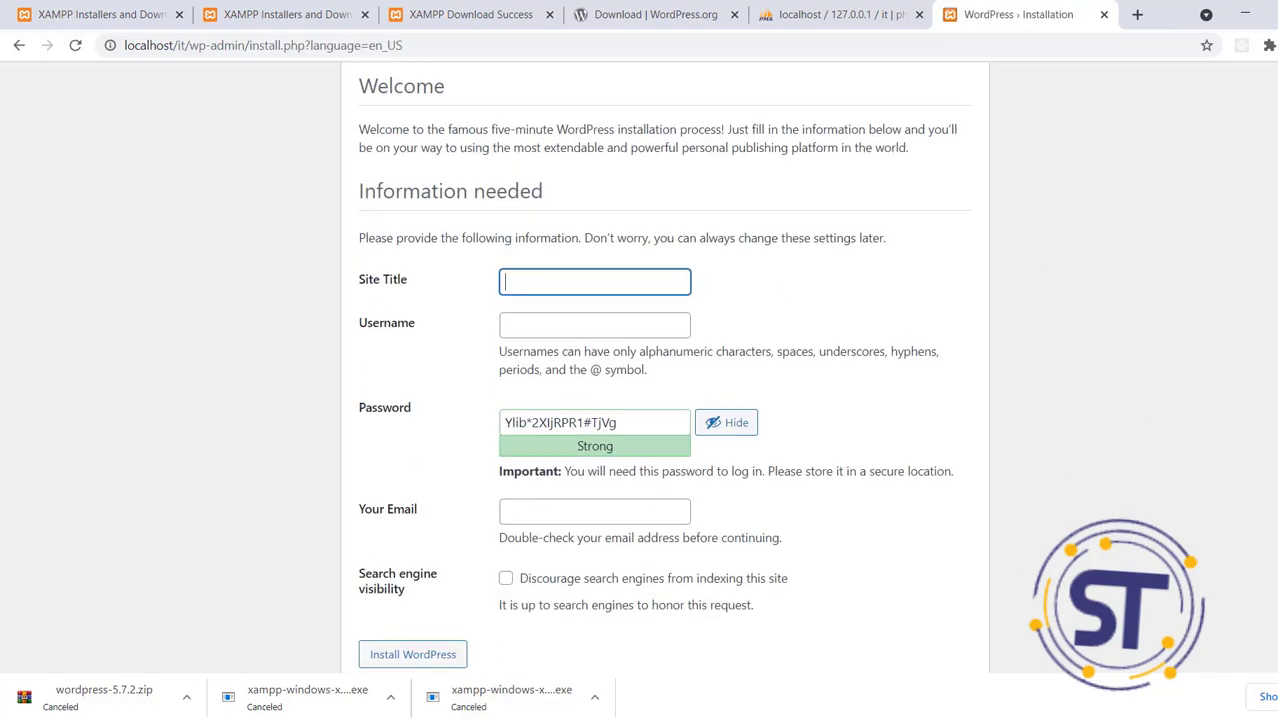
left_click(574, 242)
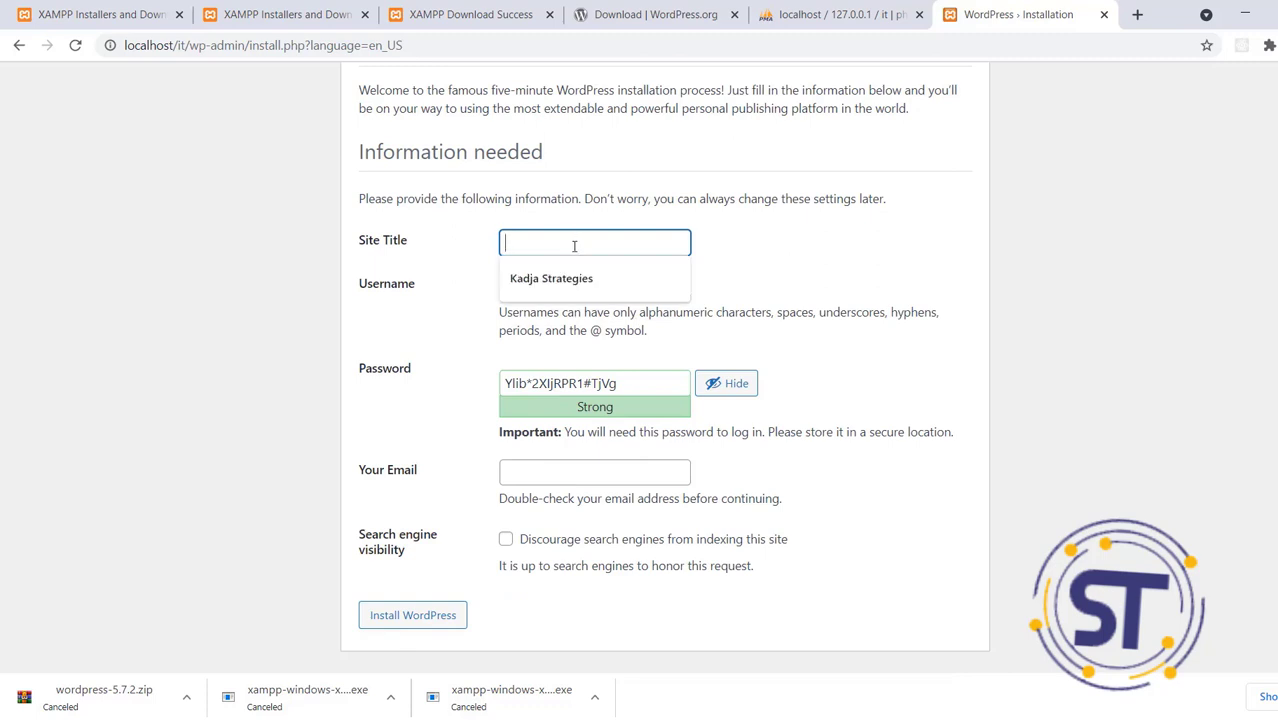
type("ylve")
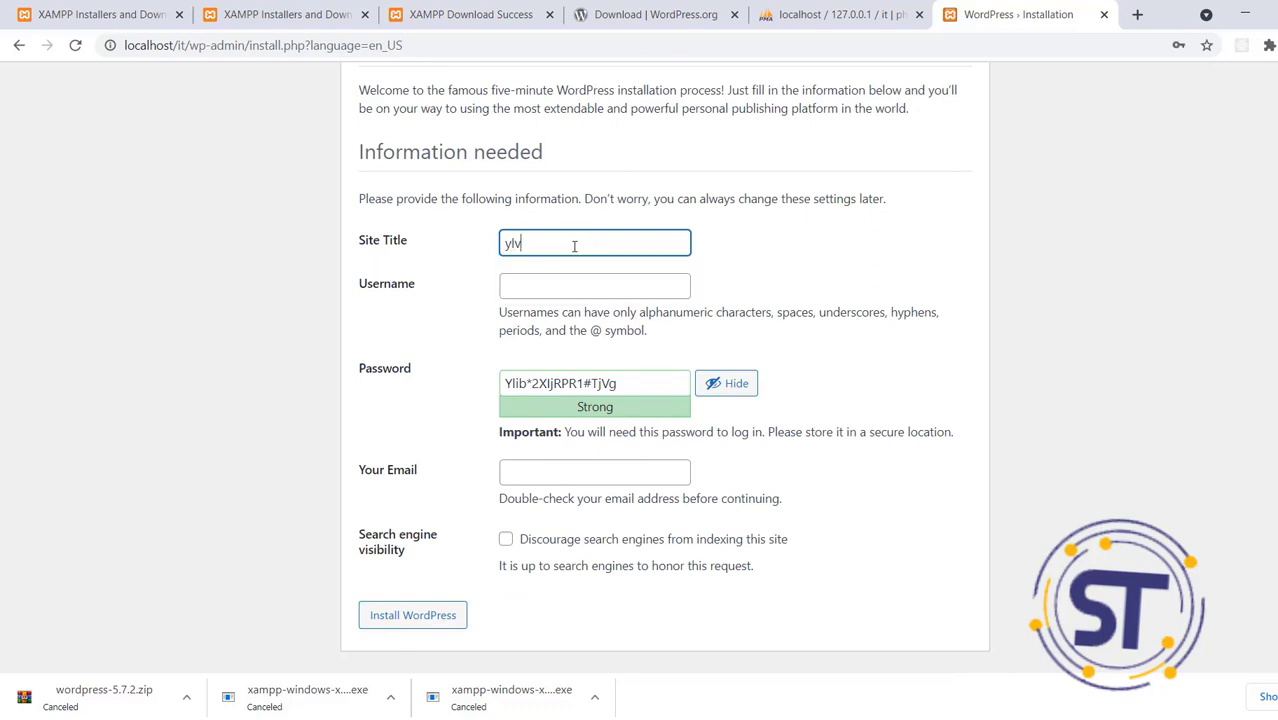
key("BackSpace")
key("BackSpace")
key("BackSpace")
key("BackSpace")
type("ssss")
key("BackSpace")
key("BackSpace")
key("BackSpace")
type("ylvesster")
left_click(568, 282)
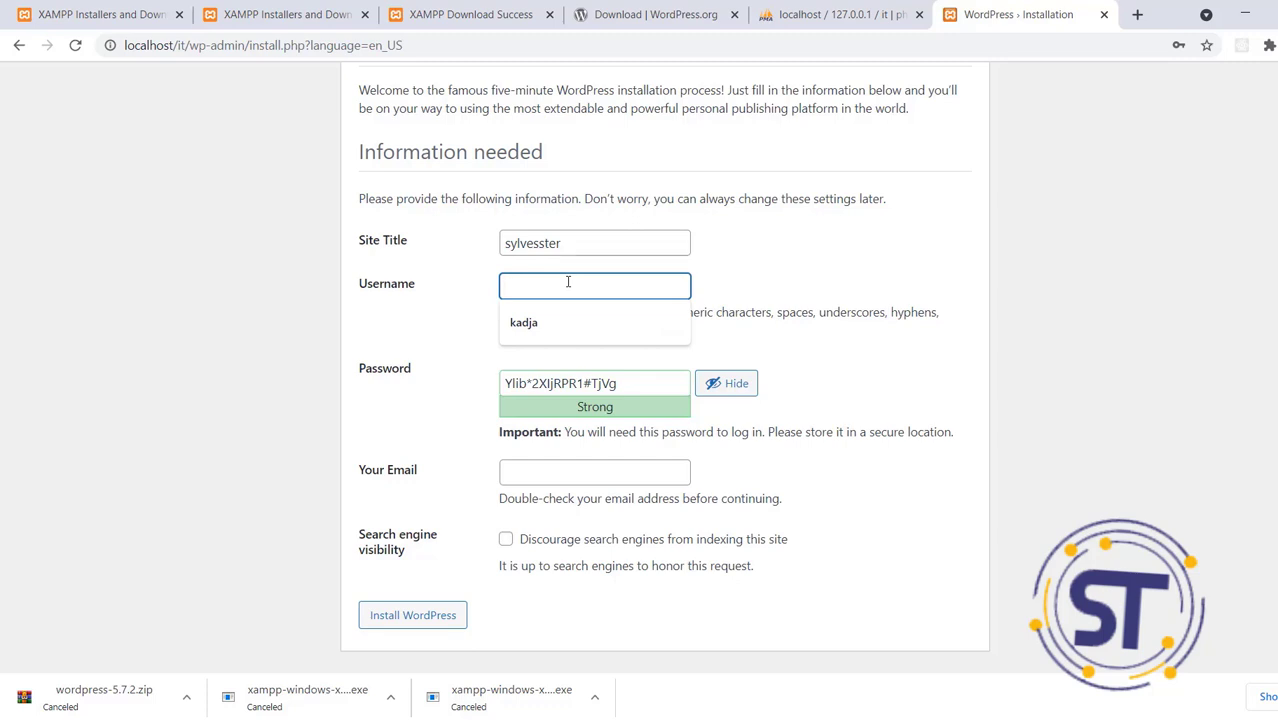
type("a")
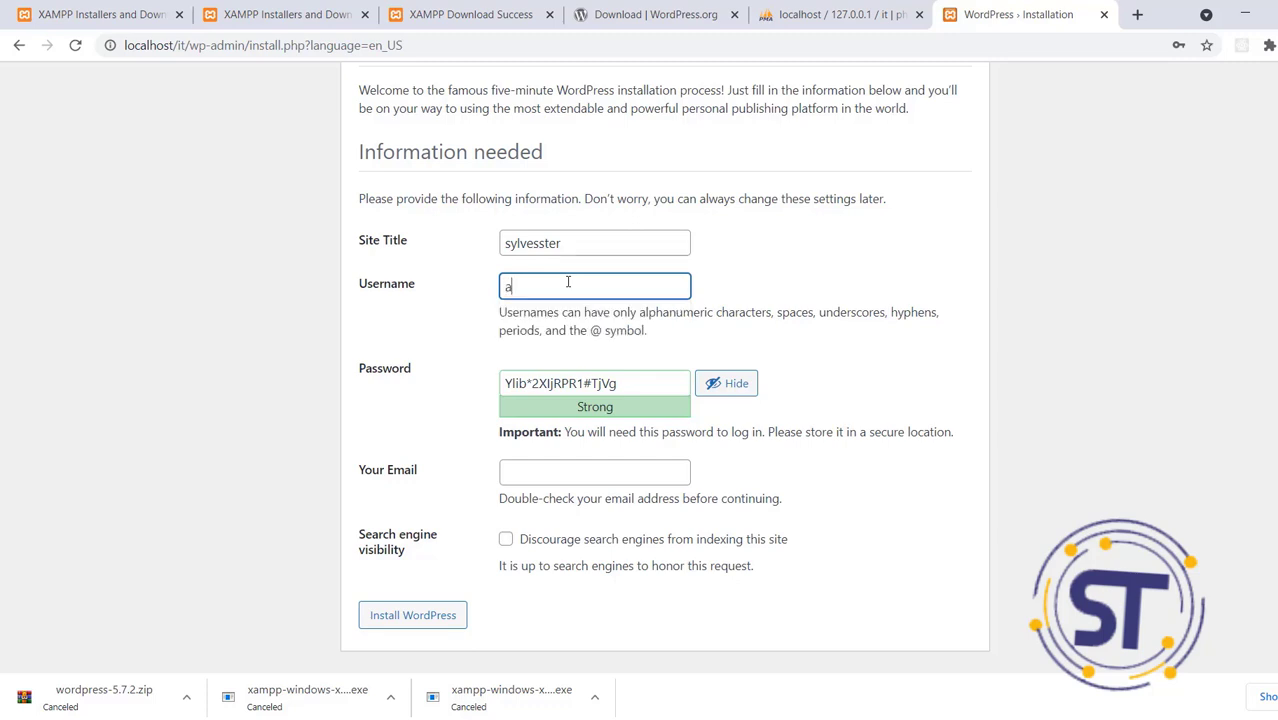
type("dmin")
Copy the generated admin password and minimize the browser
left_click(607, 381)
left_click_drag(607, 381, 498, 383)
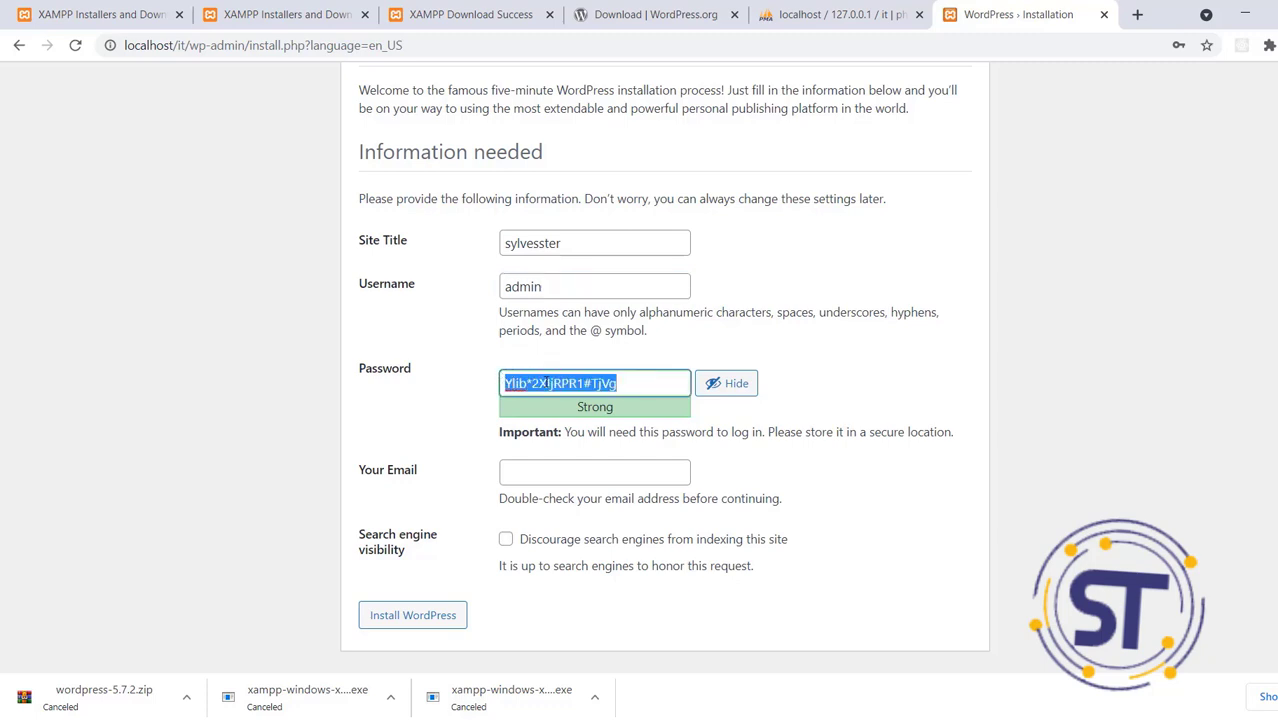
right_click(545, 383)
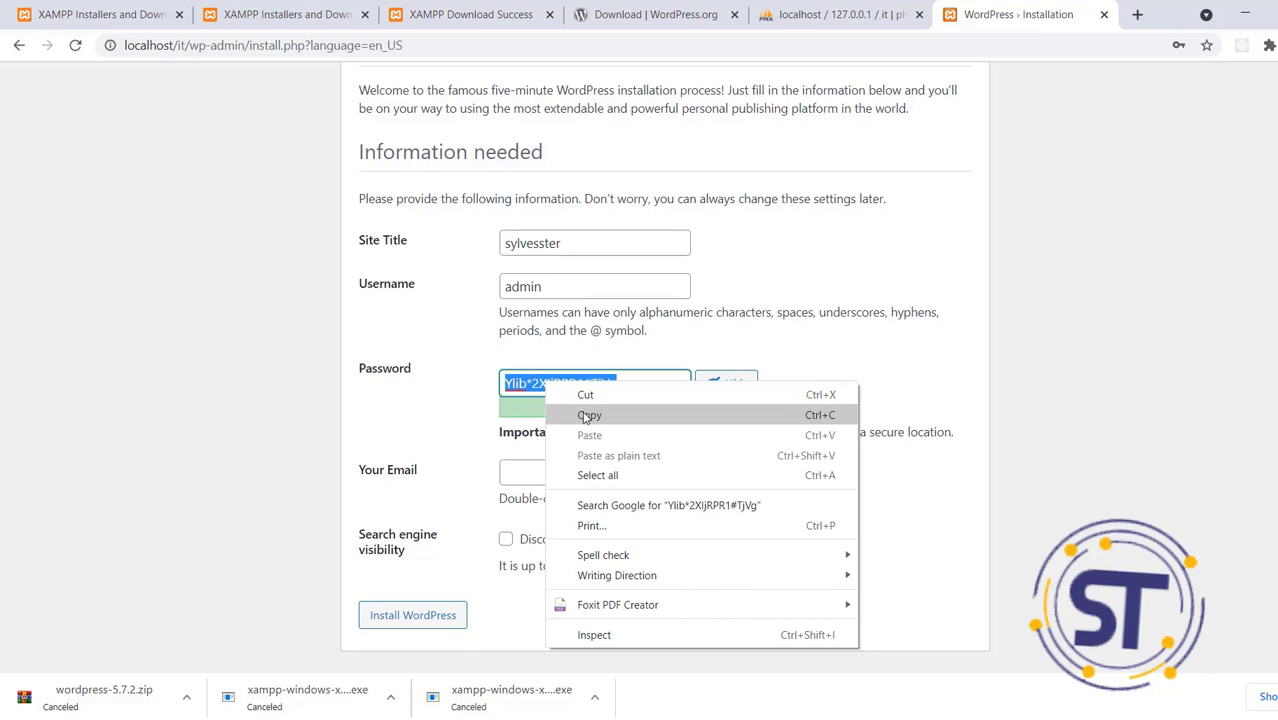
left_click(587, 416)
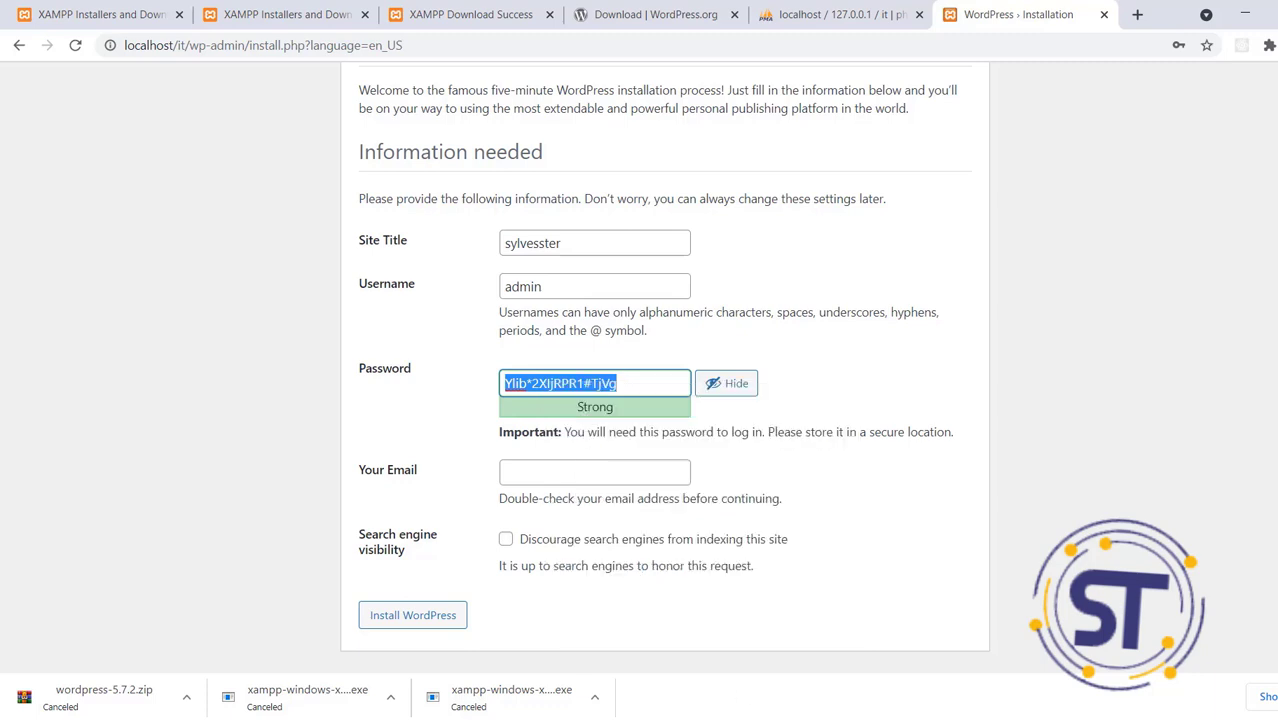
left_click(1243, 14)
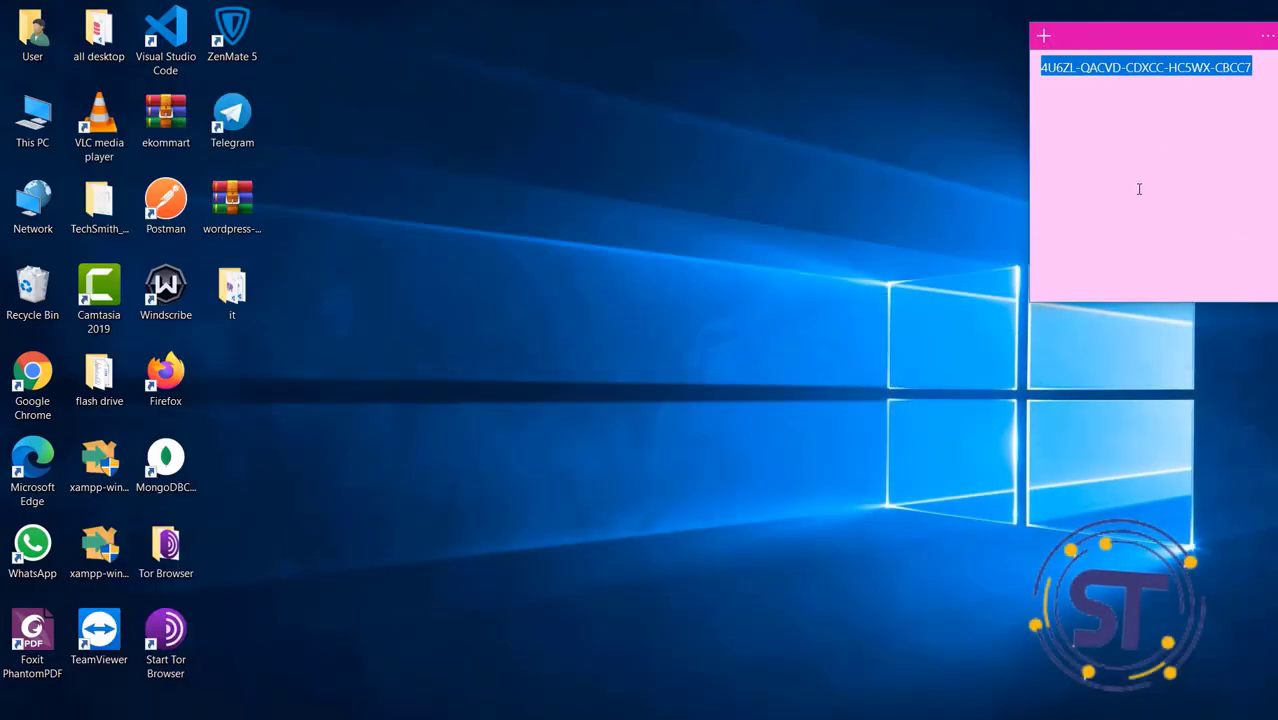
Paste the copied admin password onto a new line of the sticky note, then return to Chrome
left_click(1265, 87)
key("Return")
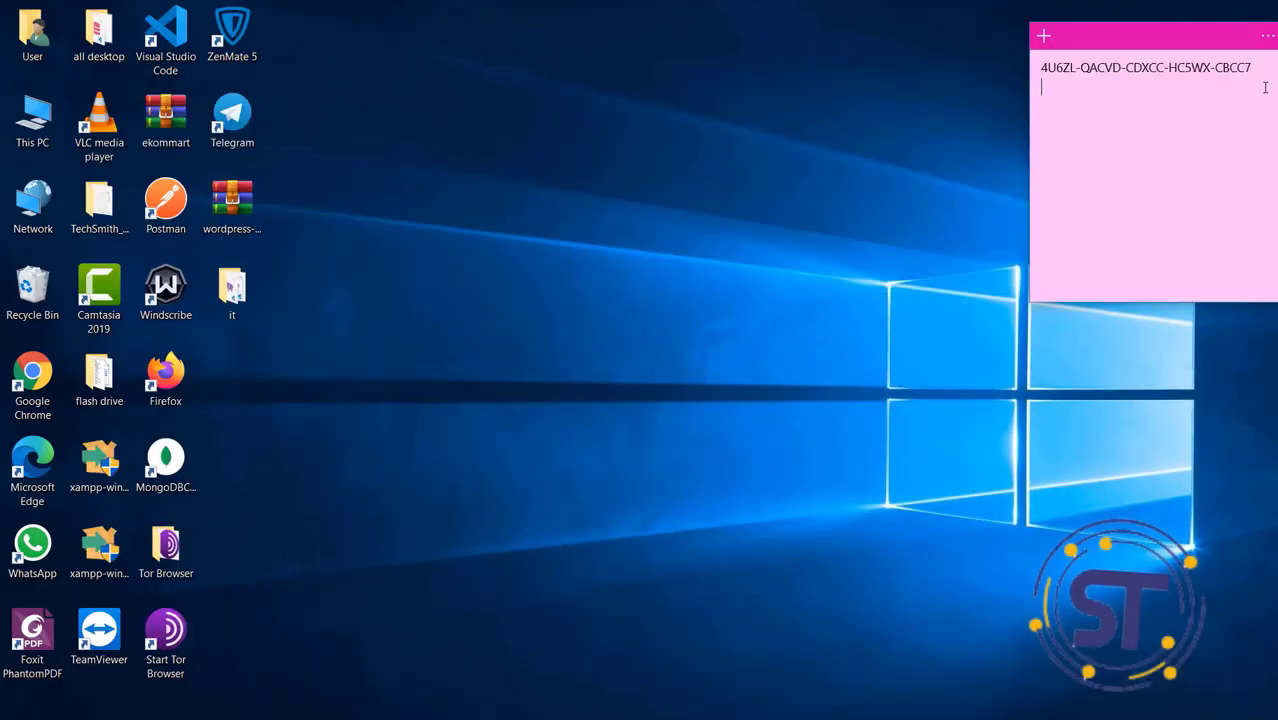
key("ctrl+v")
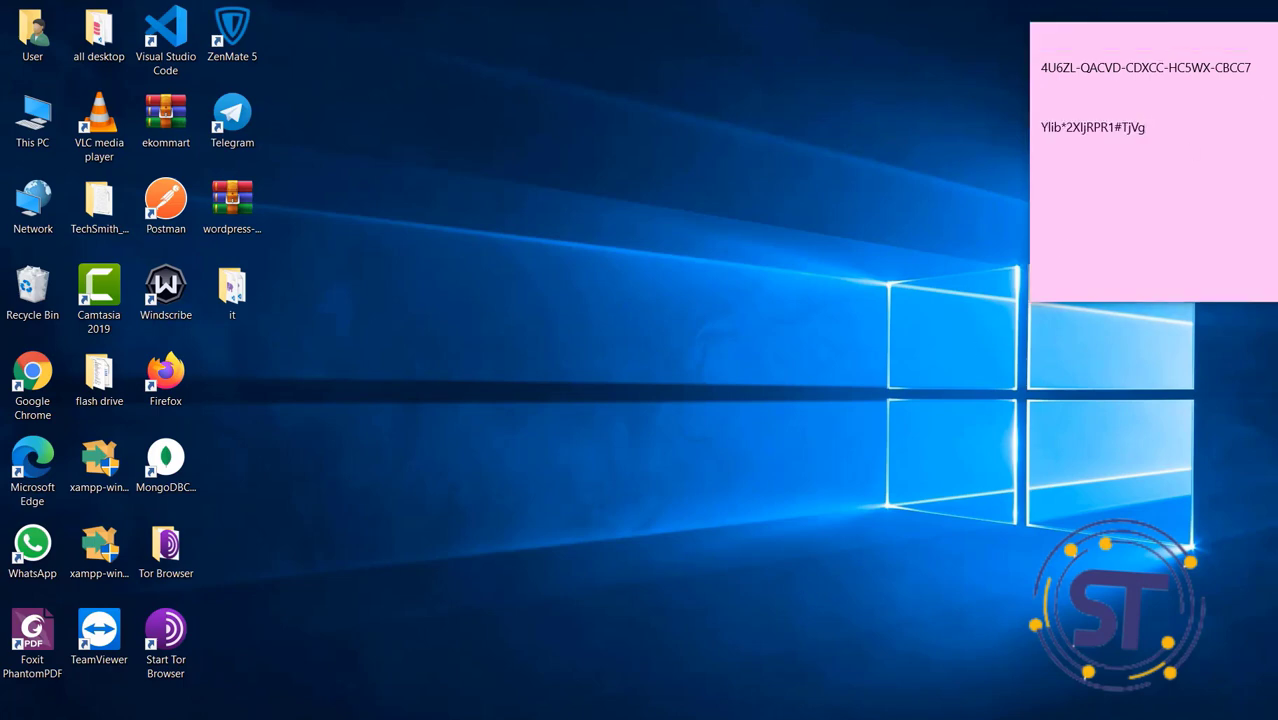
key("alt+Tab")
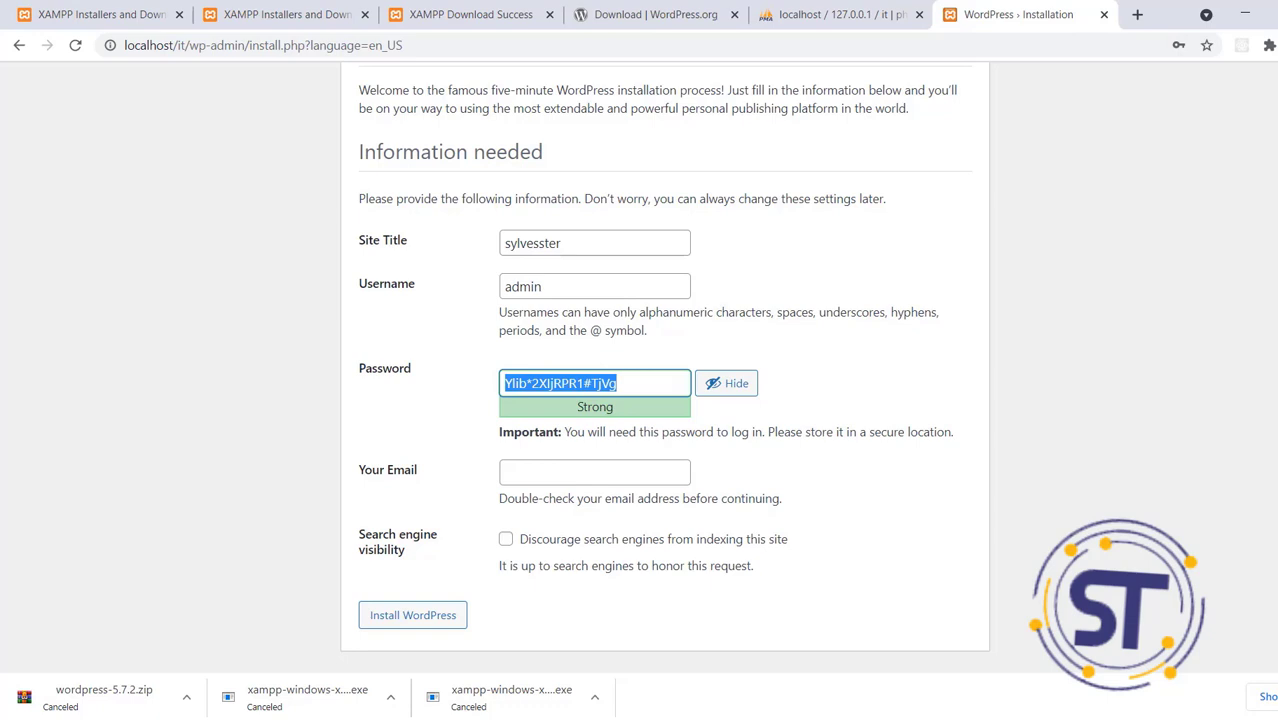
Enter the admin e-mail address in Your Email and submit the WordPress installation form
left_click(594, 467)
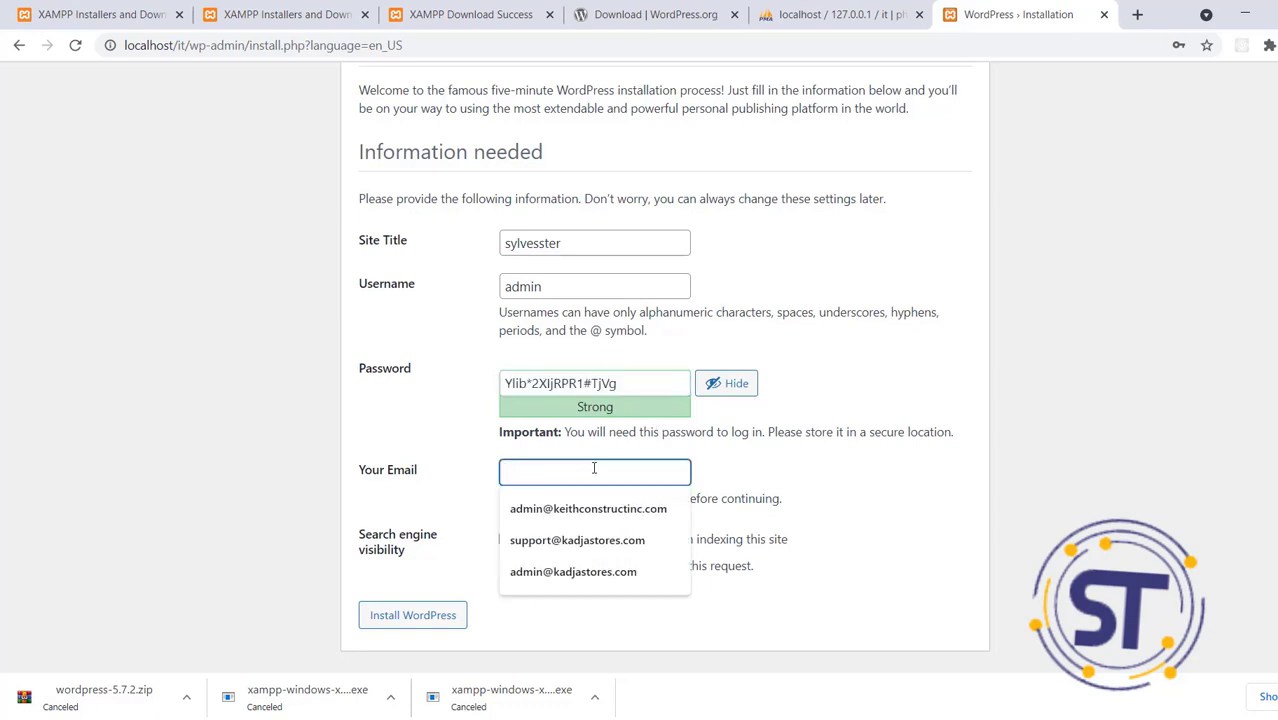
type("tll")
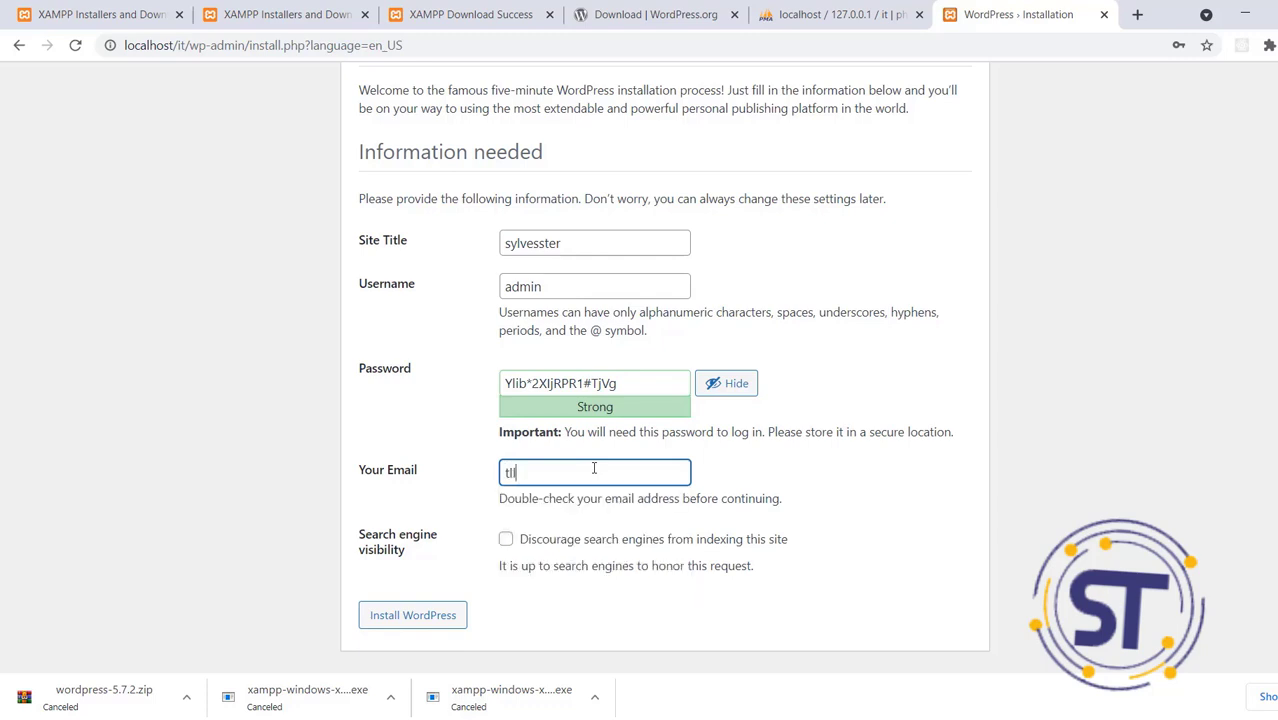
type("onoffer")
key("BackSpace")
key("BackSpace")
key("BackSpace")
key("BackSpace")
key("BackSpace")
key("BackSpace")
key("BackSpace")
key("BackSpace")
key("BackSpace")
type("zx")
key("BackSpace")
key("BackSpace")
key("ctrl+a")
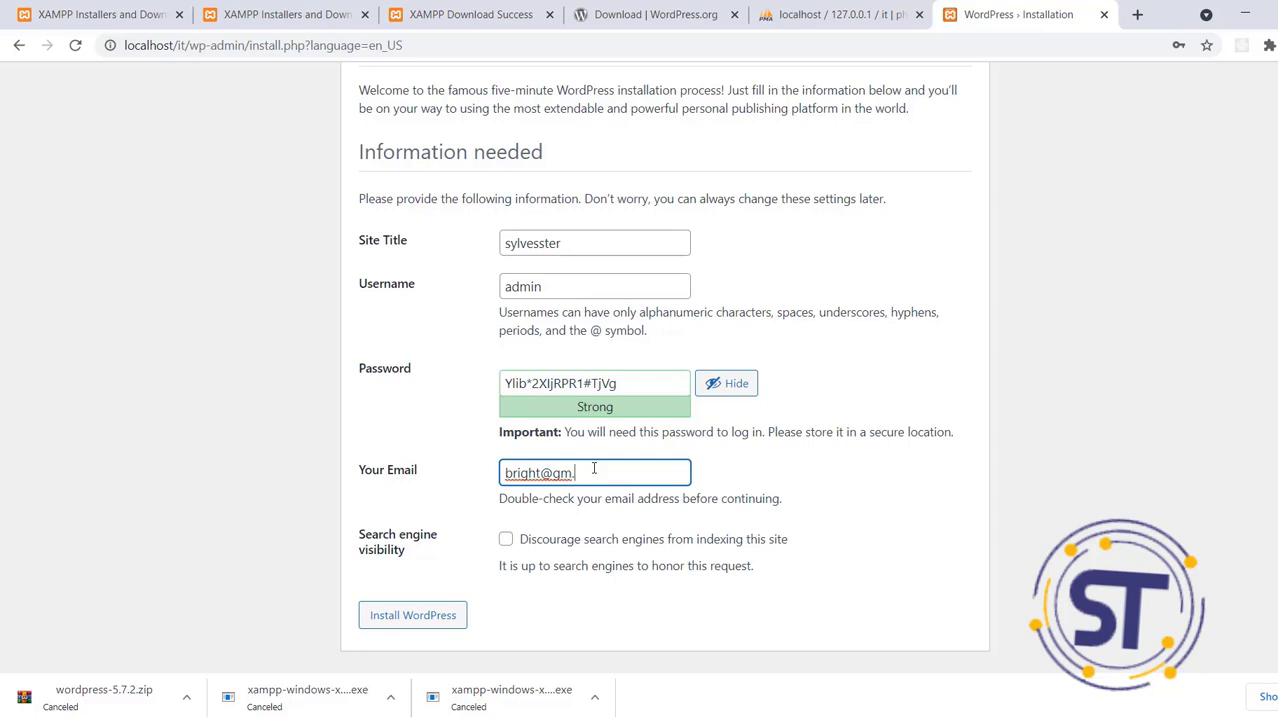
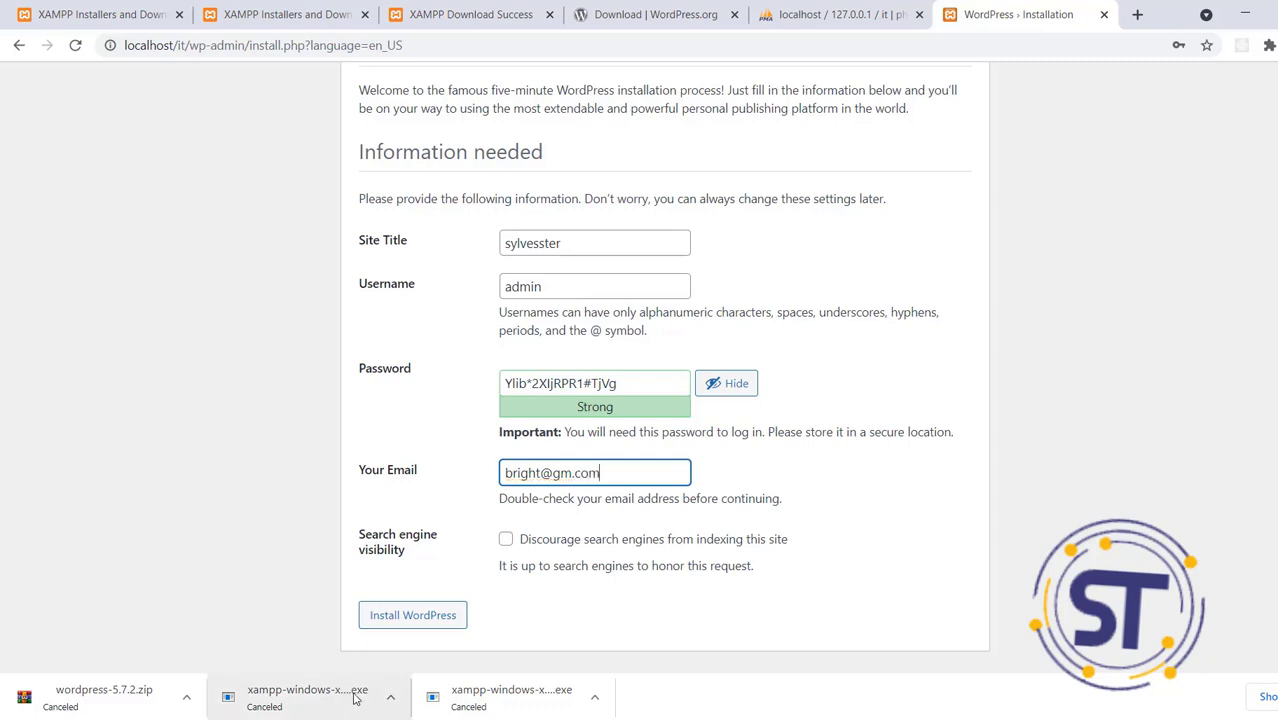
left_click(436, 621)
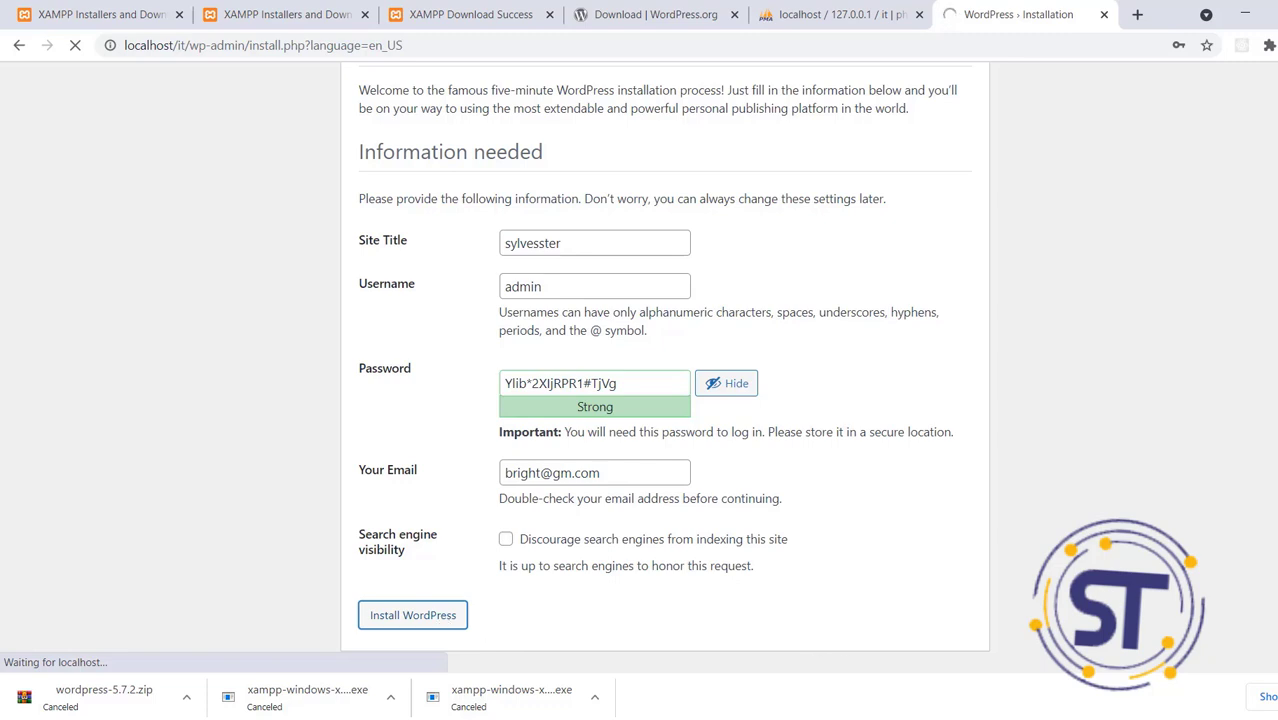
Go from the installation Success screen to the site's wp-login.php page
mouse_move(1244, 620)
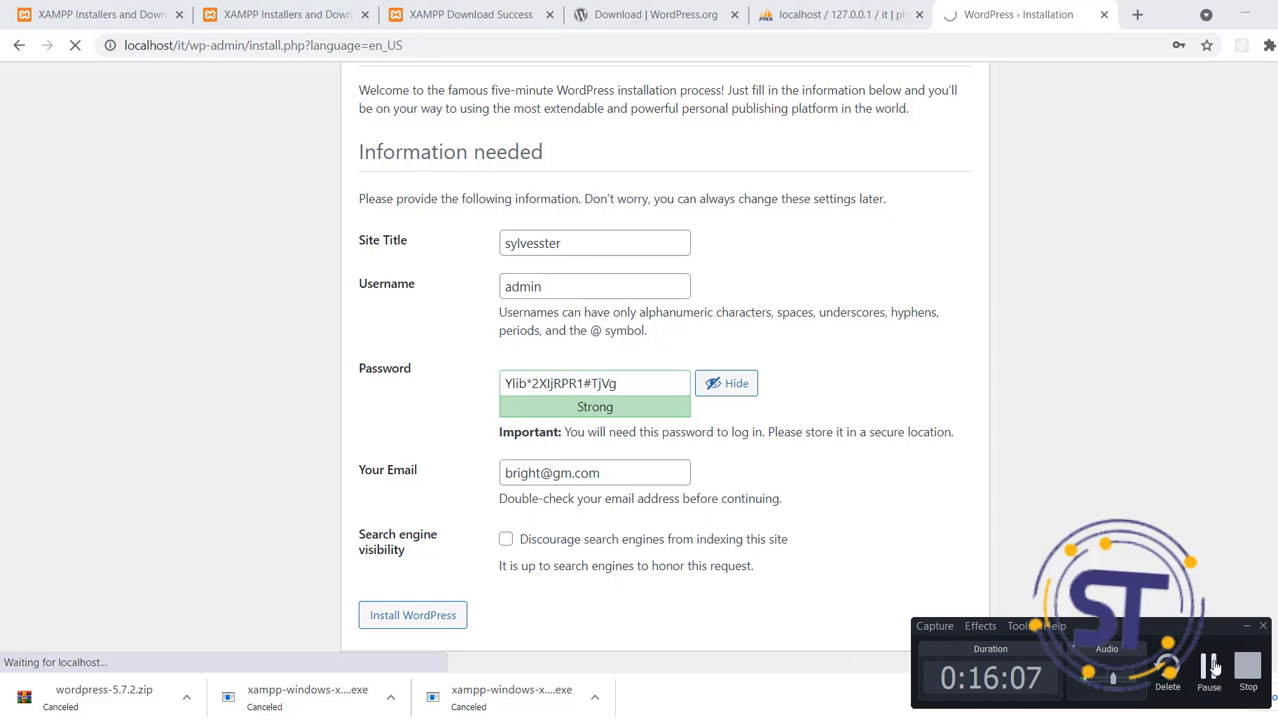
left_click(1210, 668)
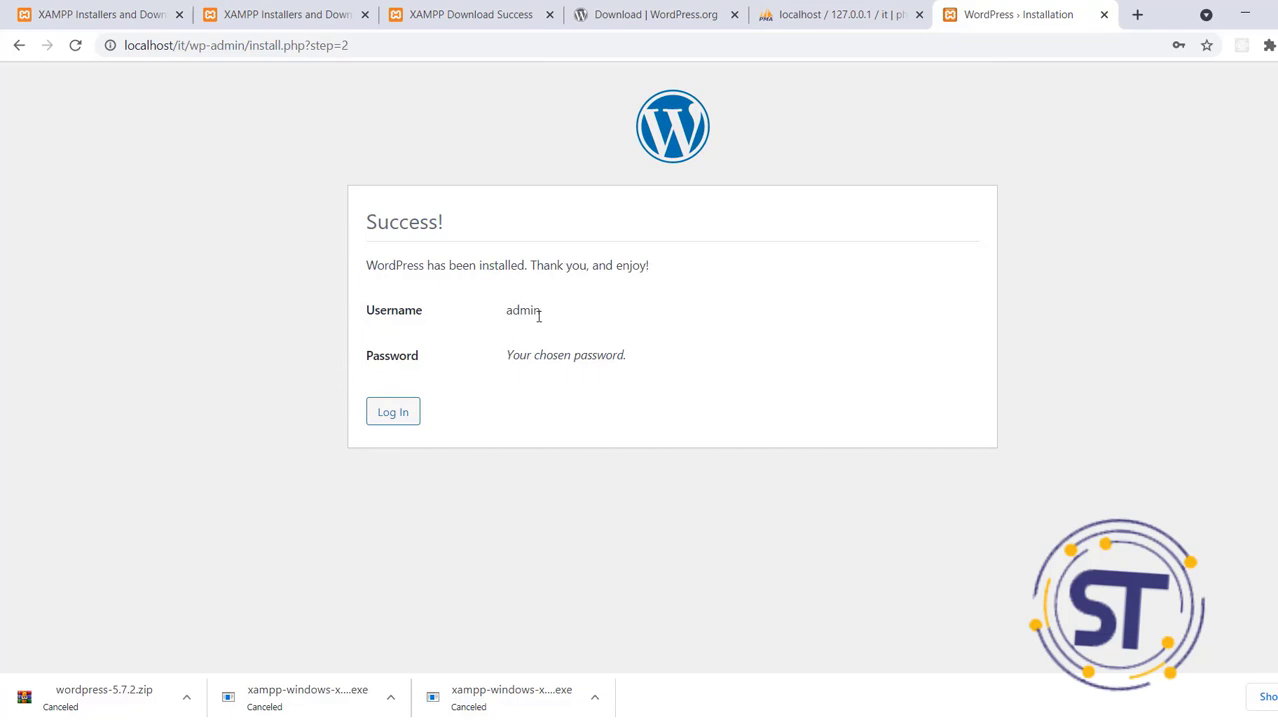
left_click(386, 418)
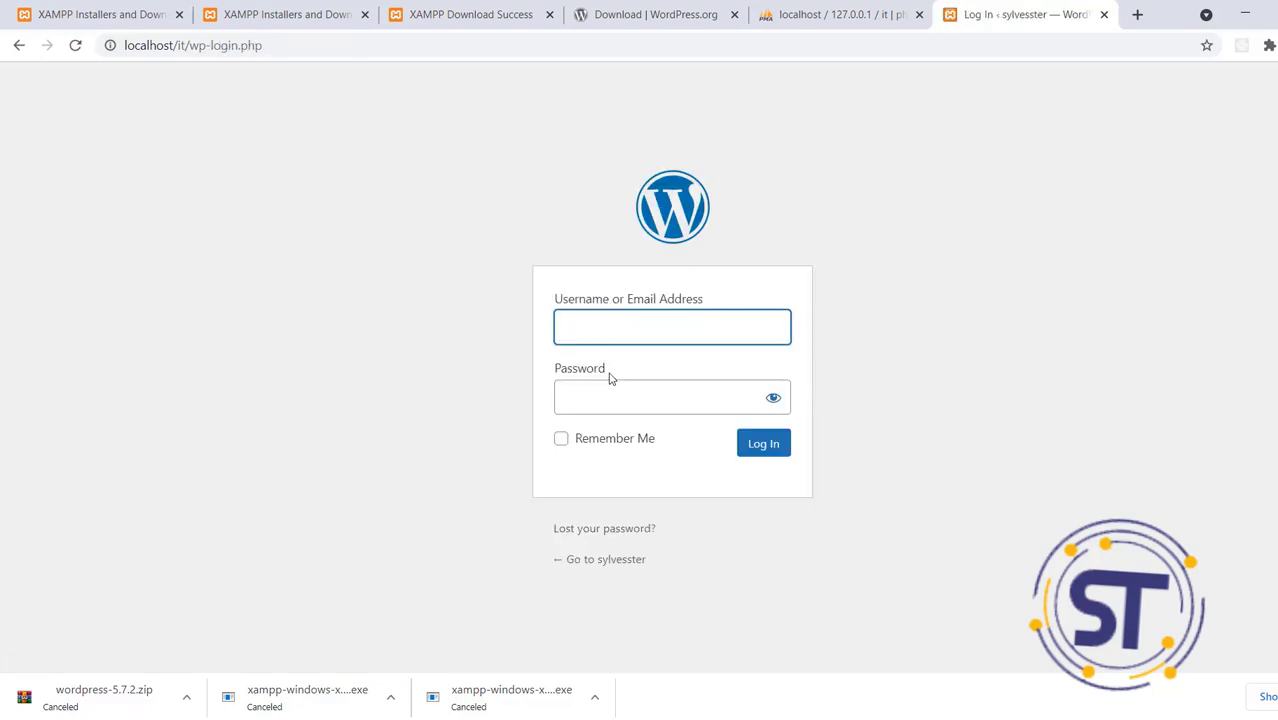
Enter admin as the login username, then minimize Chrome to reach the sticky note
left_click(594, 335)
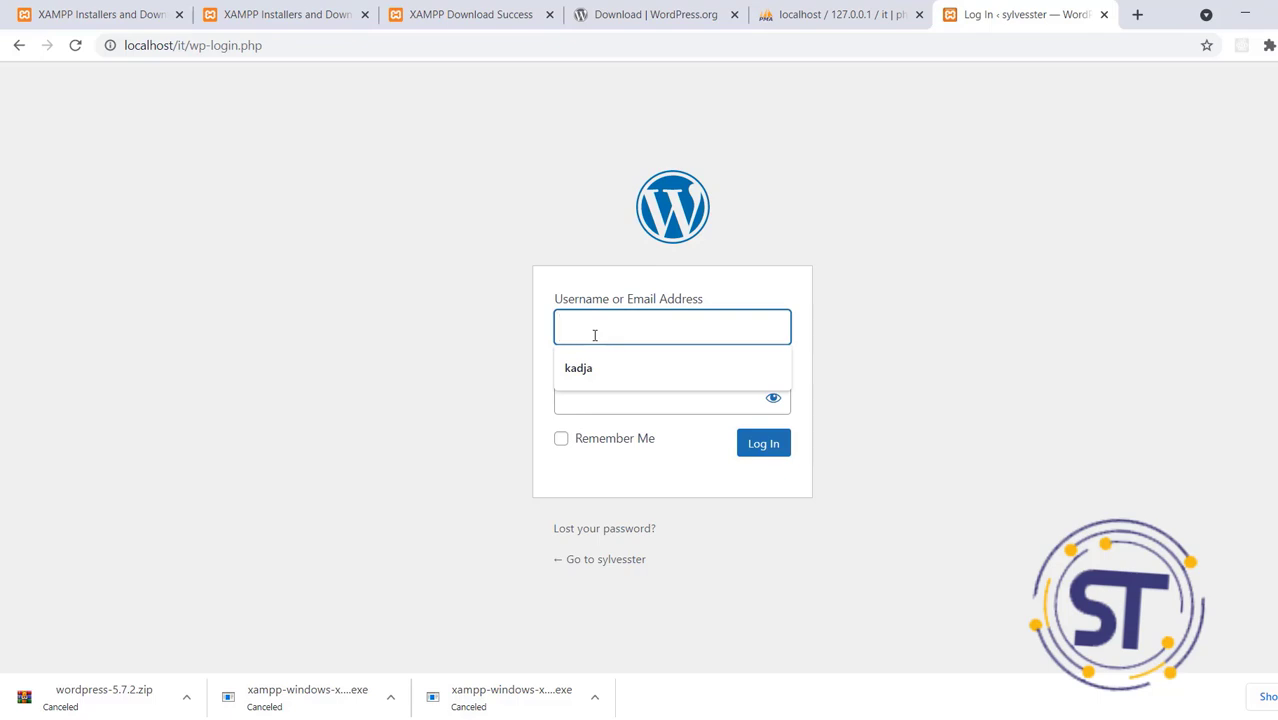
type("a")
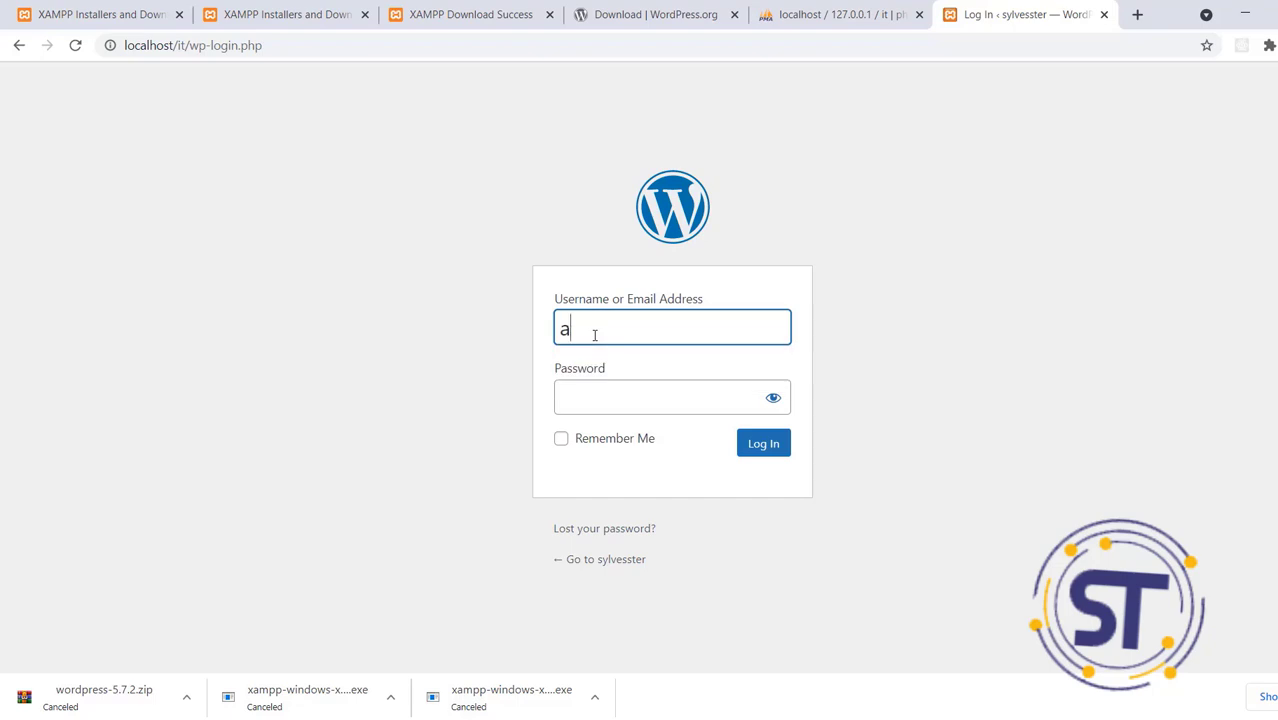
type("m")
key("BackSpace")
type("dmin")
left_click(593, 388)
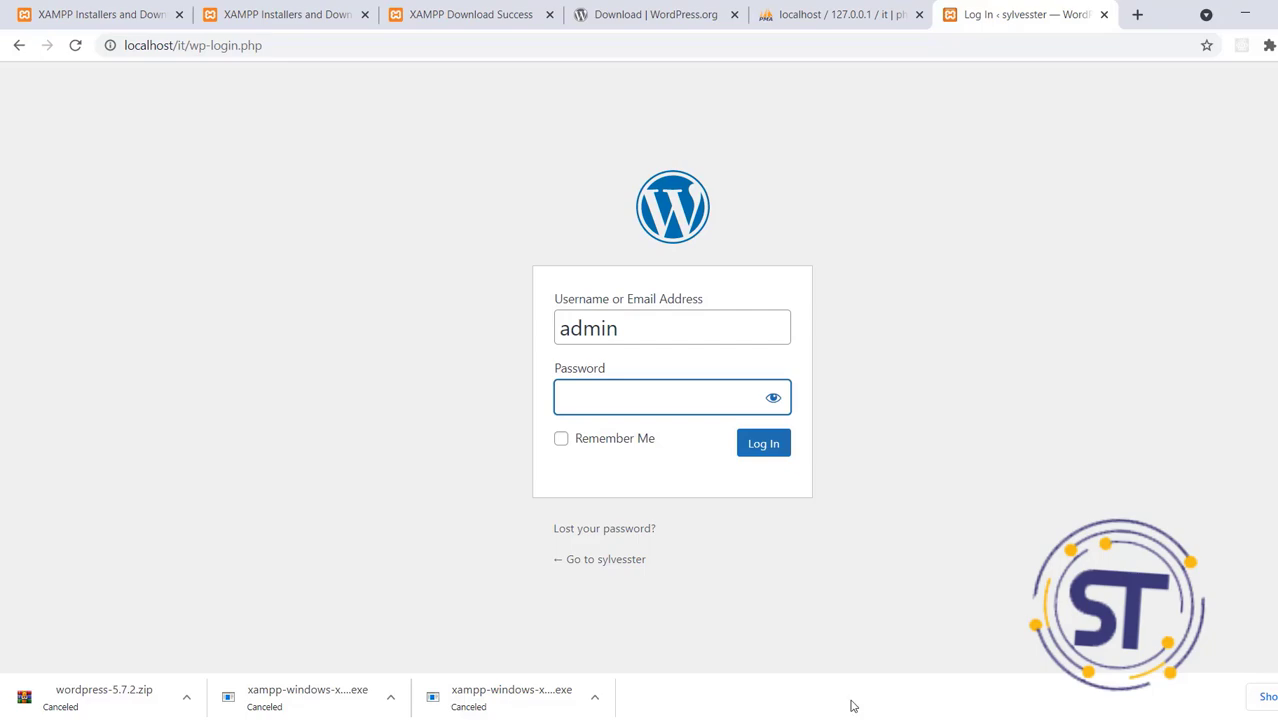
left_click(1249, 15)
Copy the saved password line from the sticky note and return to the login page
left_click_drag(1148, 127, 1036, 132)
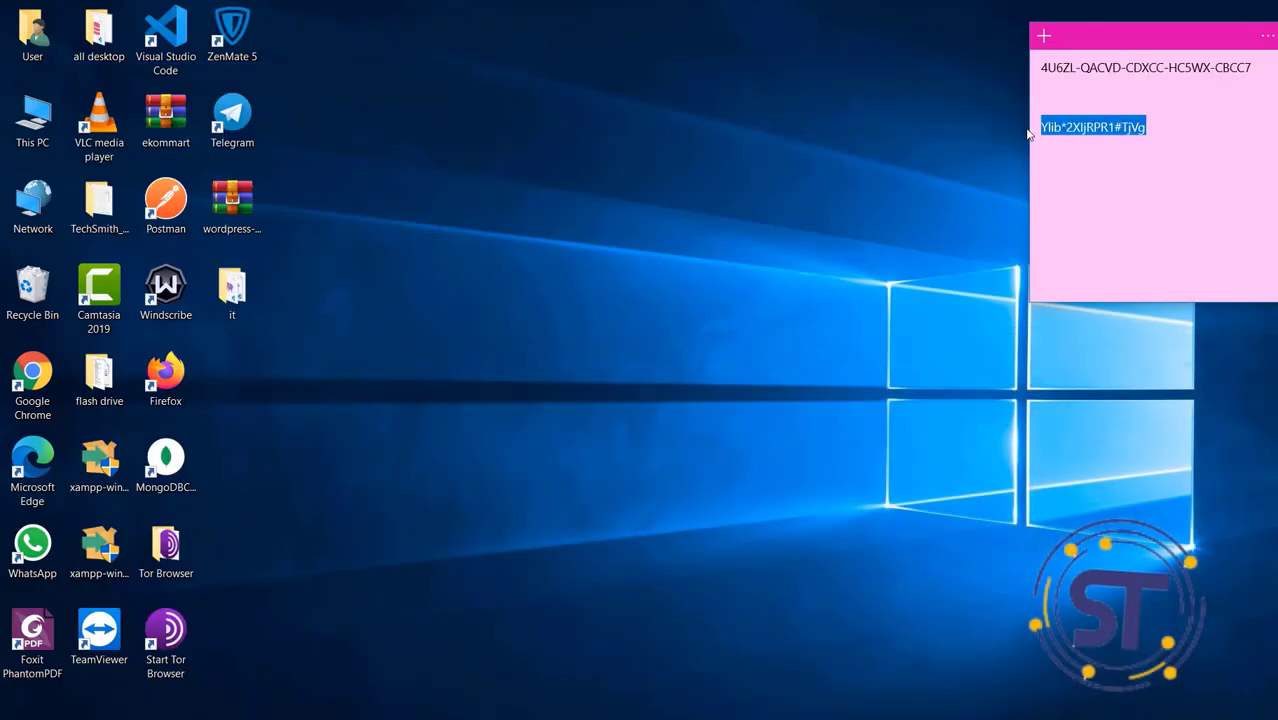
right_click(1081, 122)
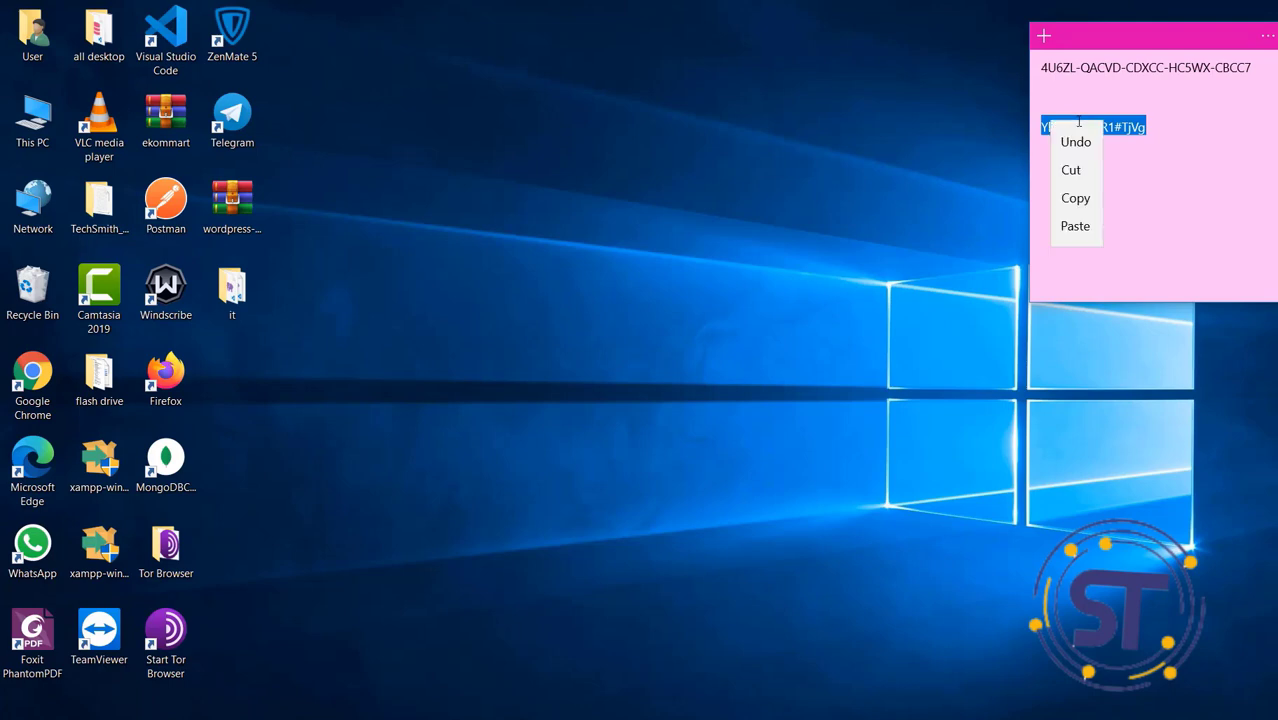
left_click(1078, 194)
key("alt+Tab")
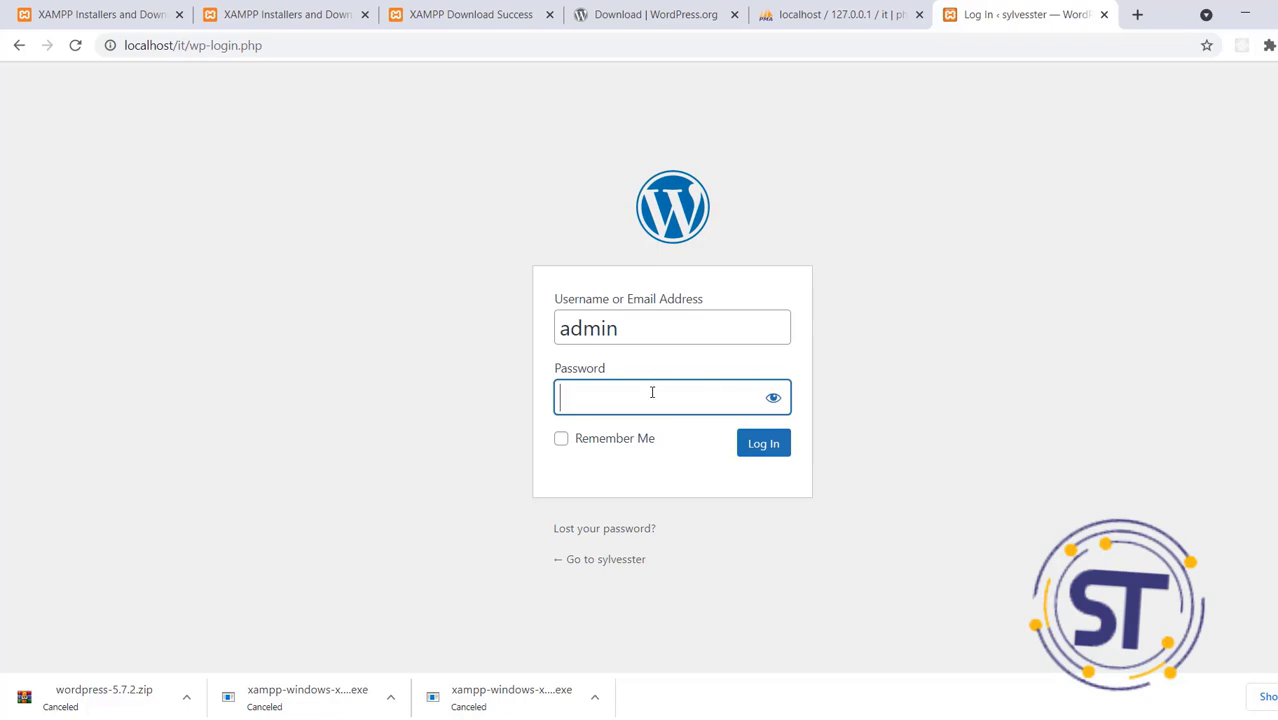
Paste the copied password and log in to the WordPress admin Dashboard
key("ctrl+v")
left_click(765, 445)
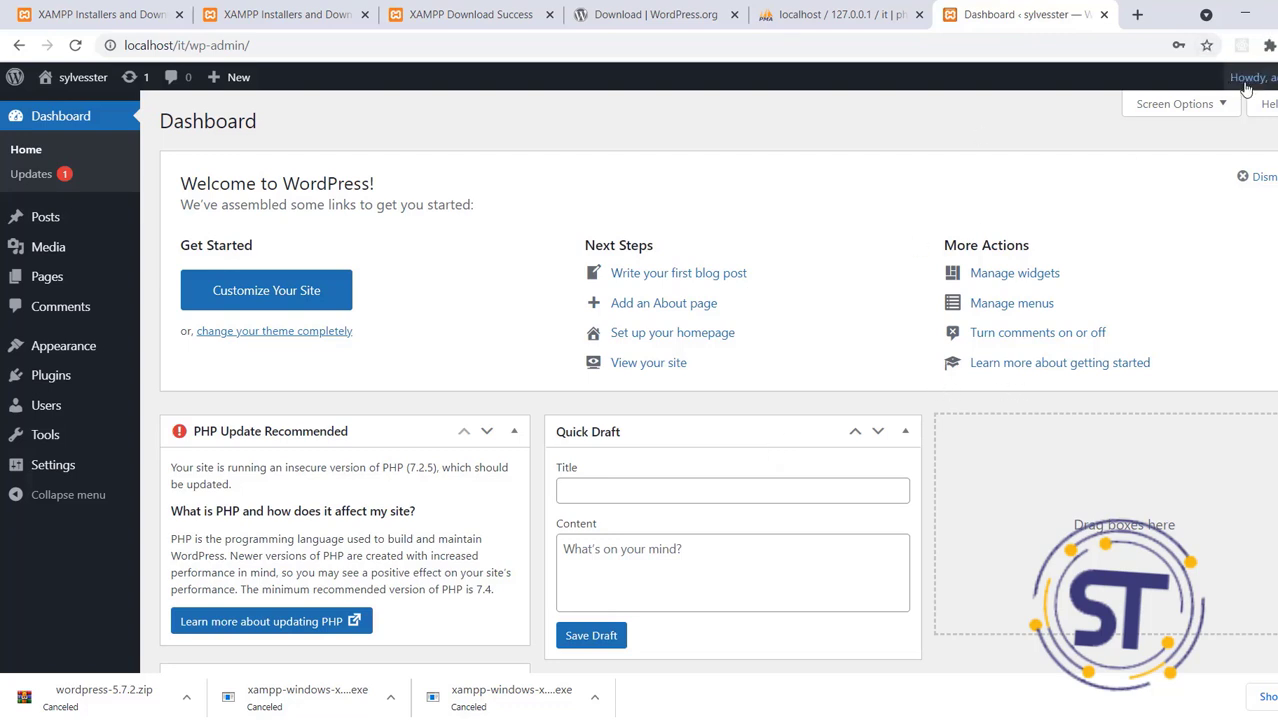
Log out of the dashboard and load localhost/it/wp-admin in the address bar
mouse_move(1255, 77)
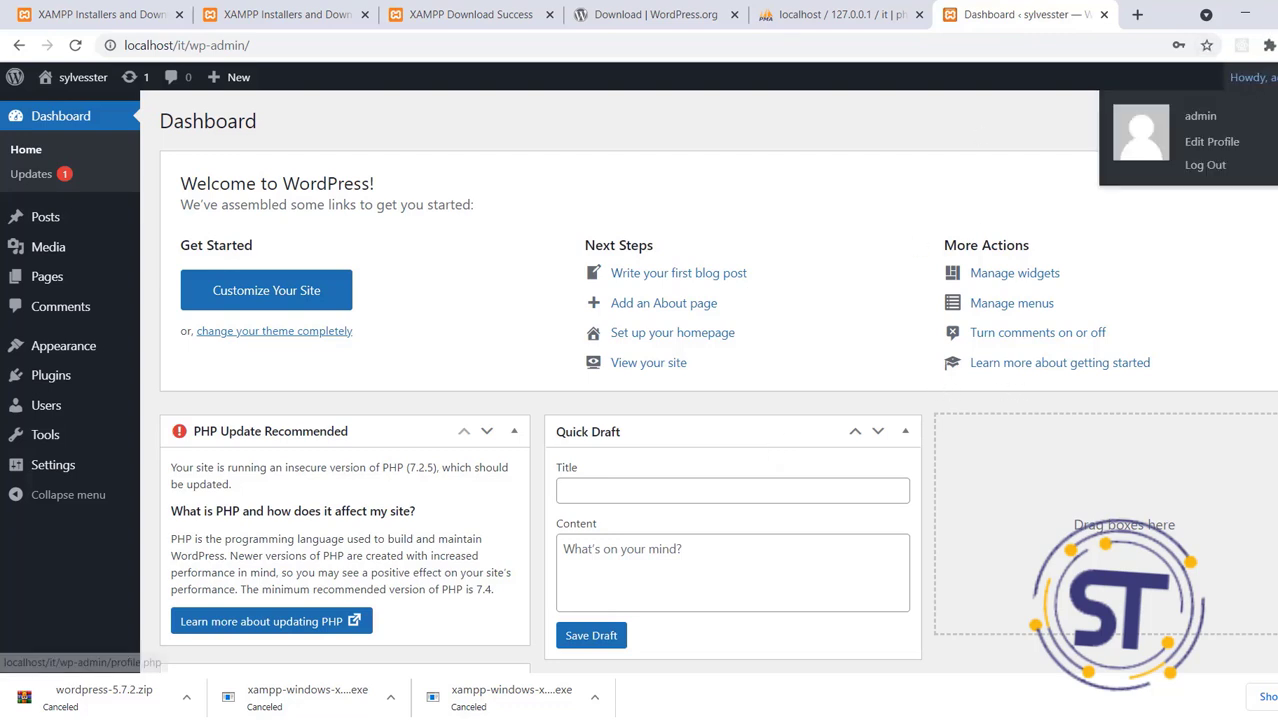
left_click(1205, 165)
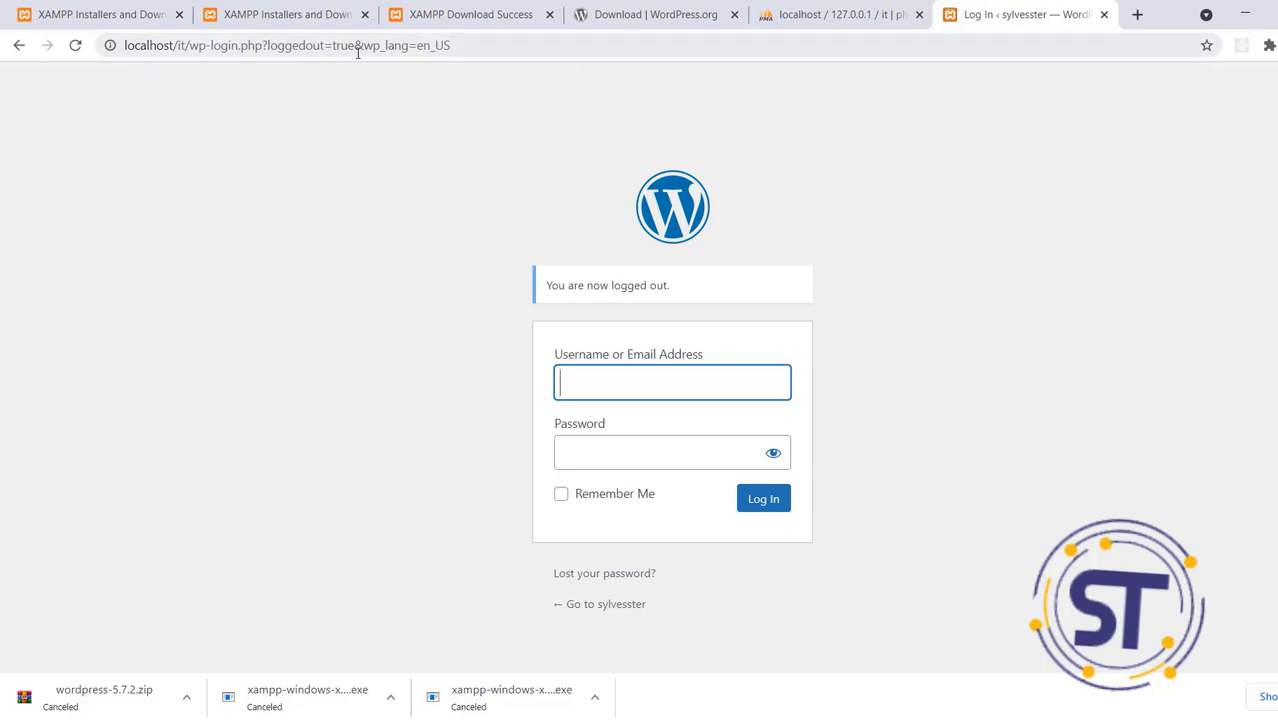
left_click_drag(525, 50, 192, 50)
key("BackSpace")
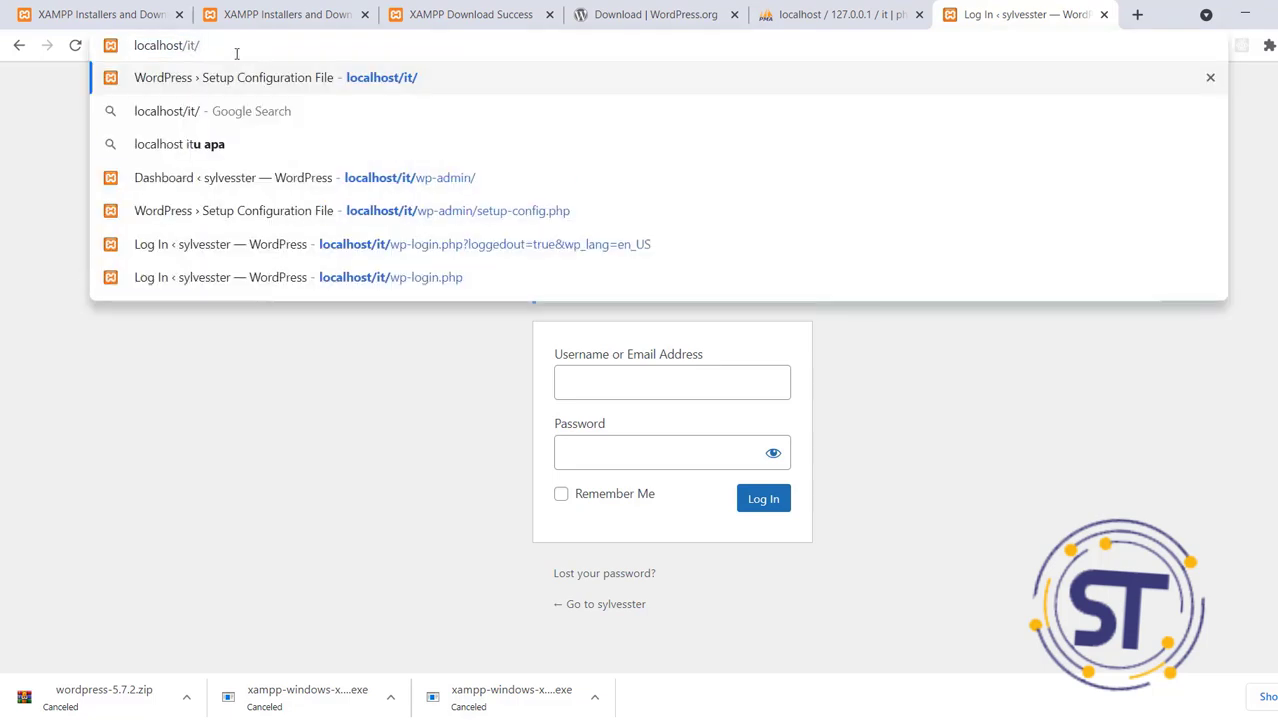
type("wp-")
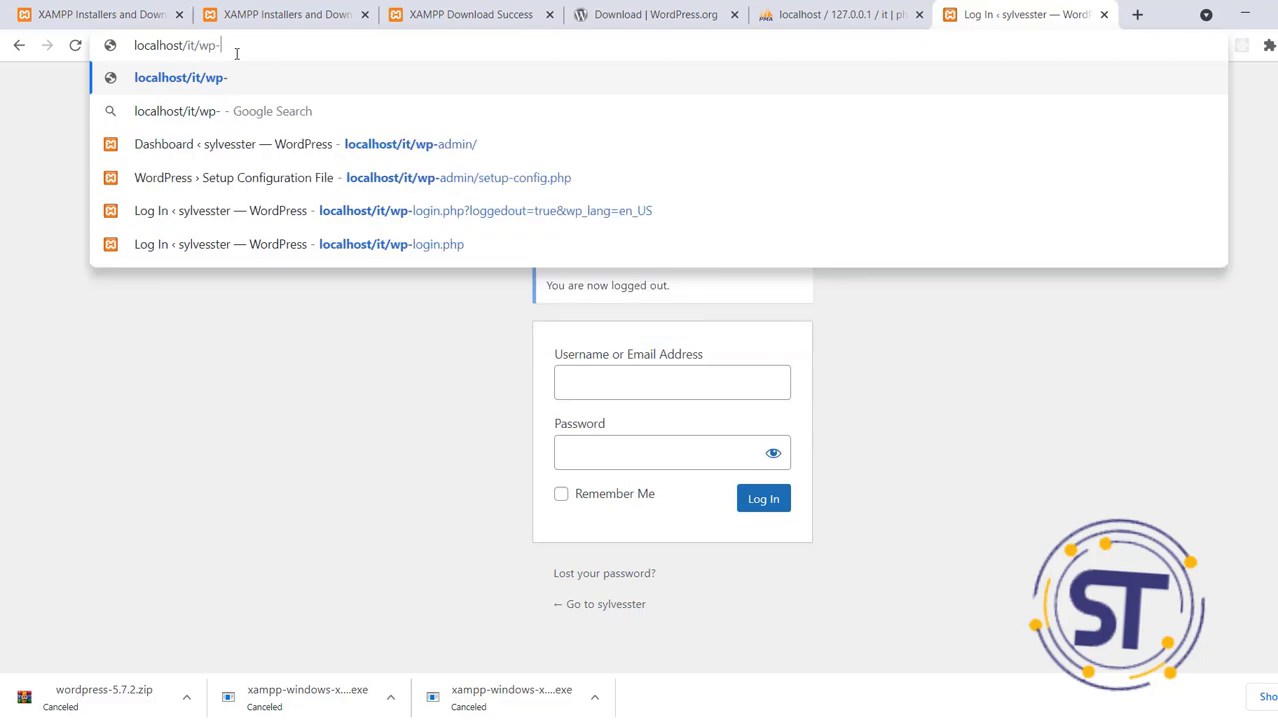
type("dmin")
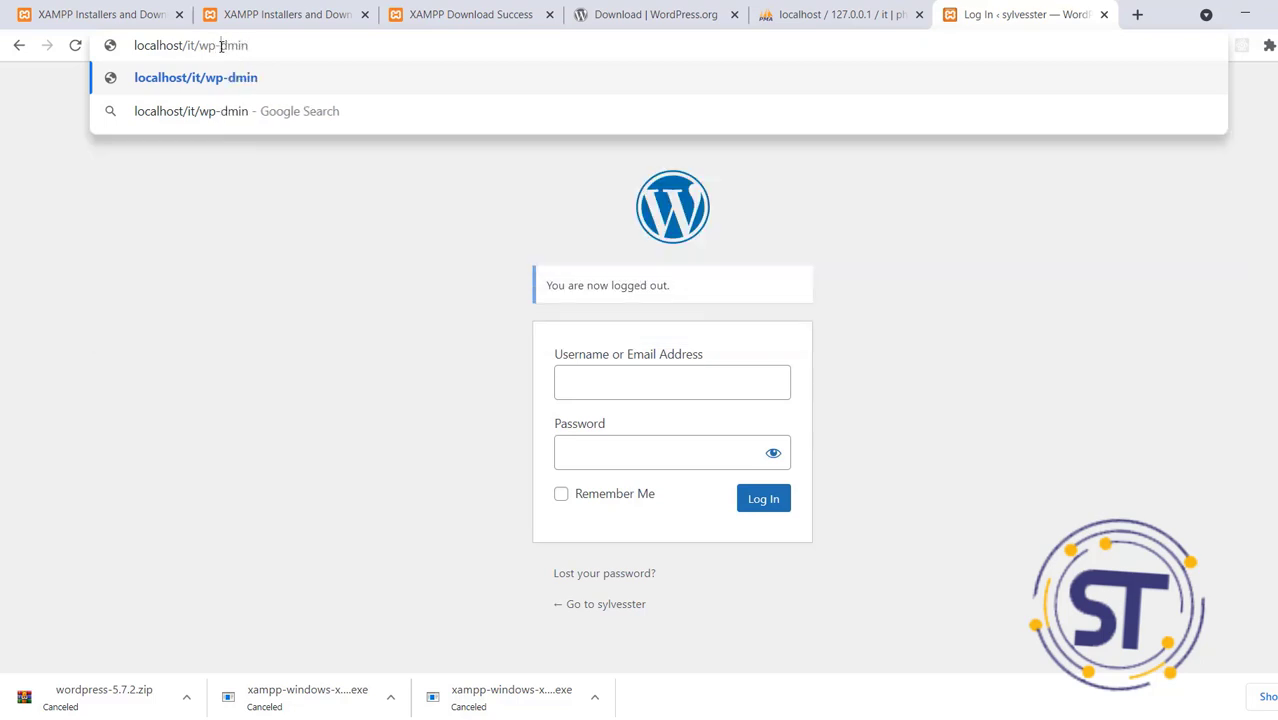
left_click(221, 46)
type("a")
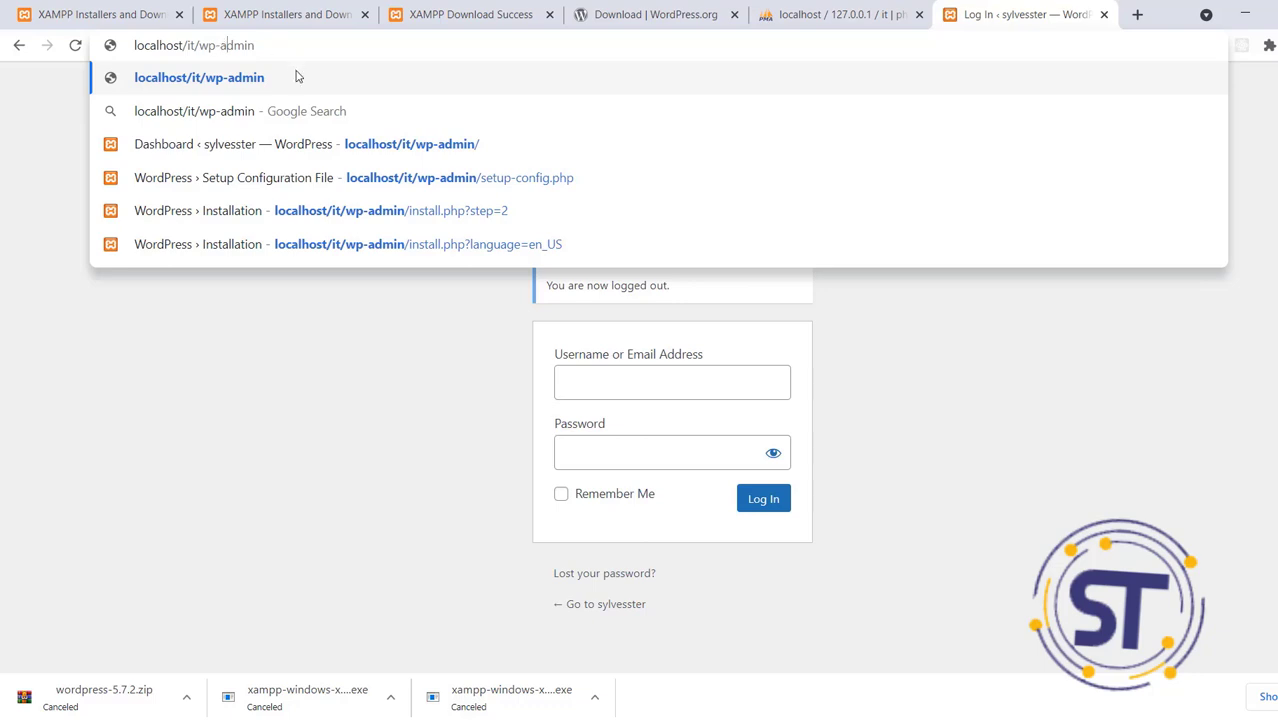
left_click(296, 76)
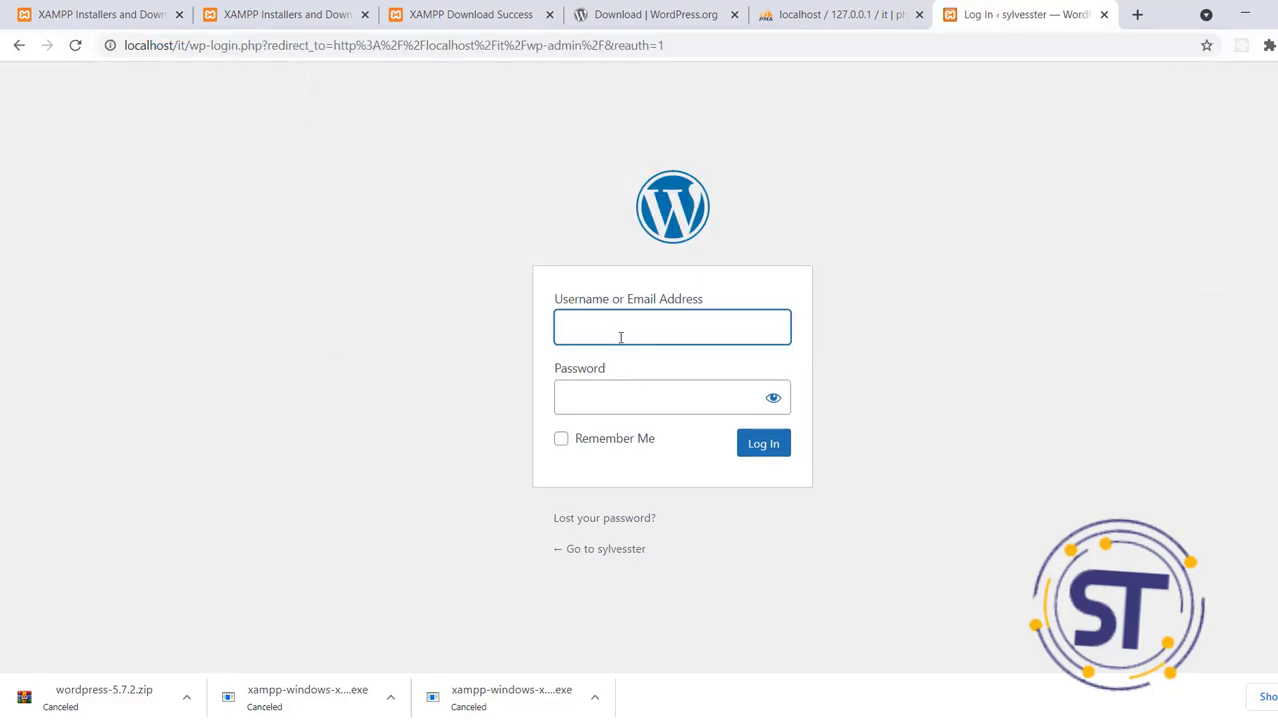
Sign in again as admin using the saved username and the password
left_click(620, 335)
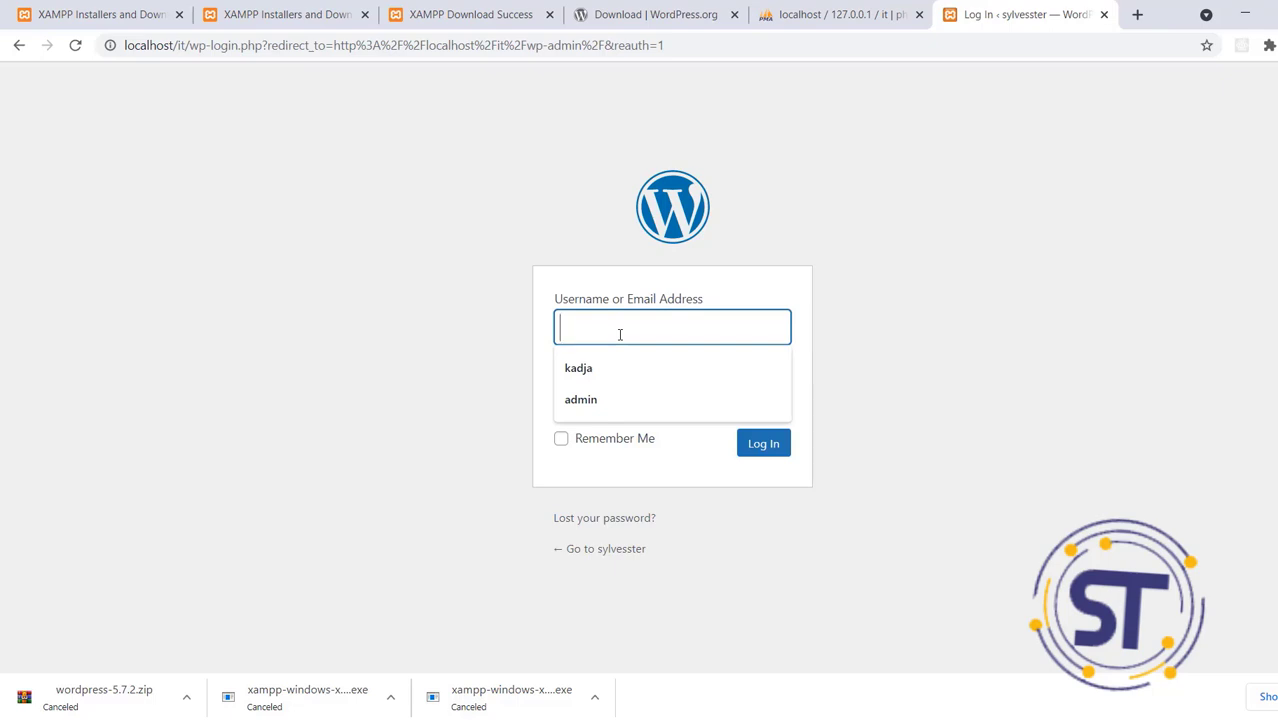
left_click(600, 406)
left_click(602, 394)
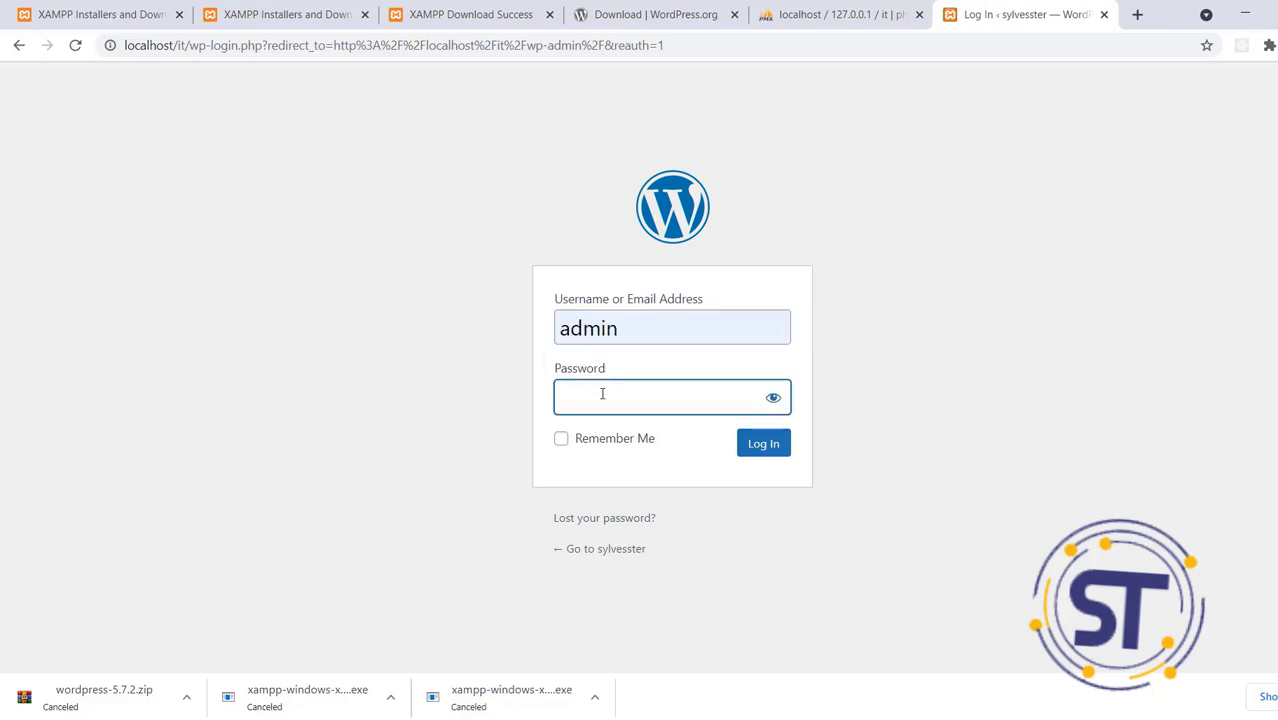
type("••••••••••••••••••")
left_click(761, 445)
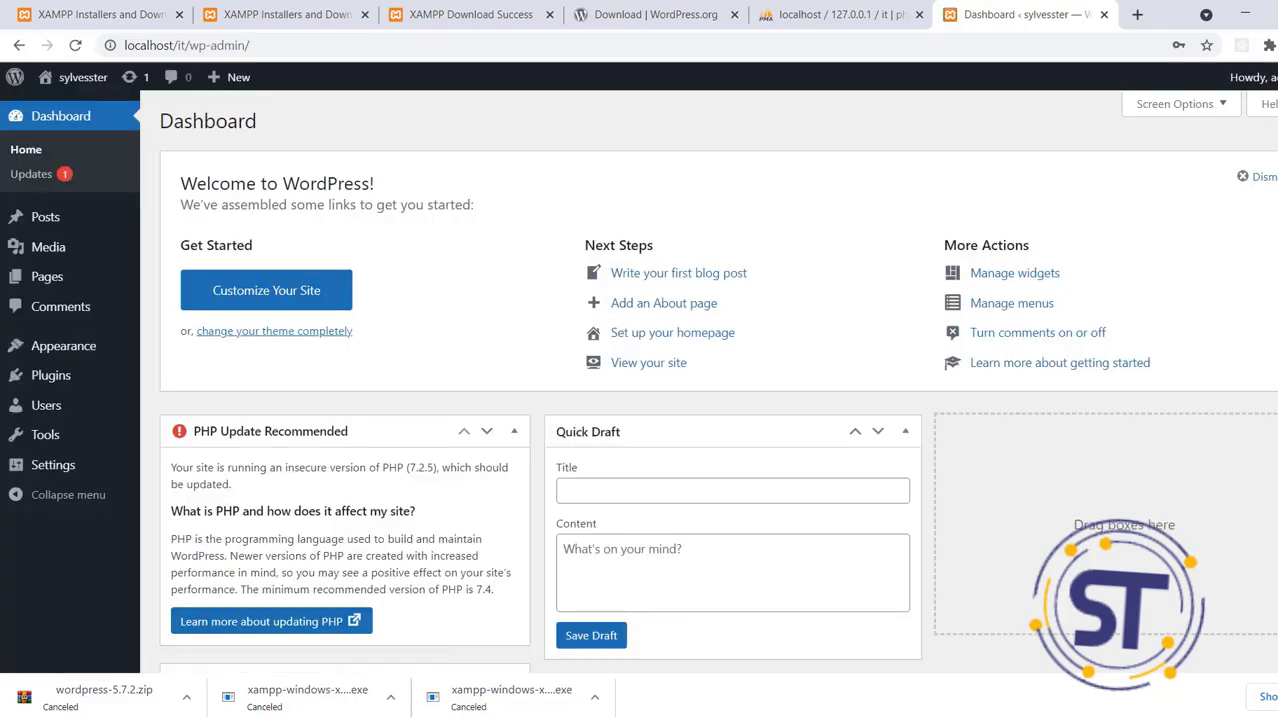
Log out again and trim the address back to localhost/it/
mouse_move(1268, 80)
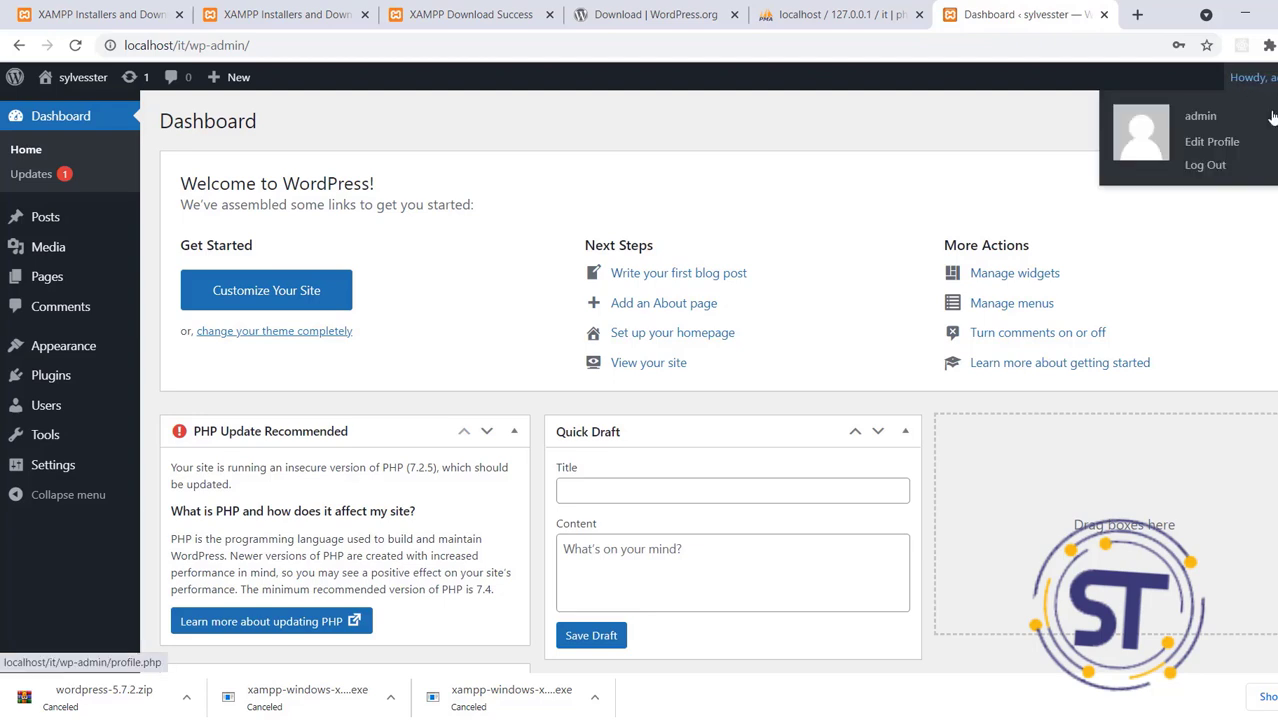
left_click(1226, 166)
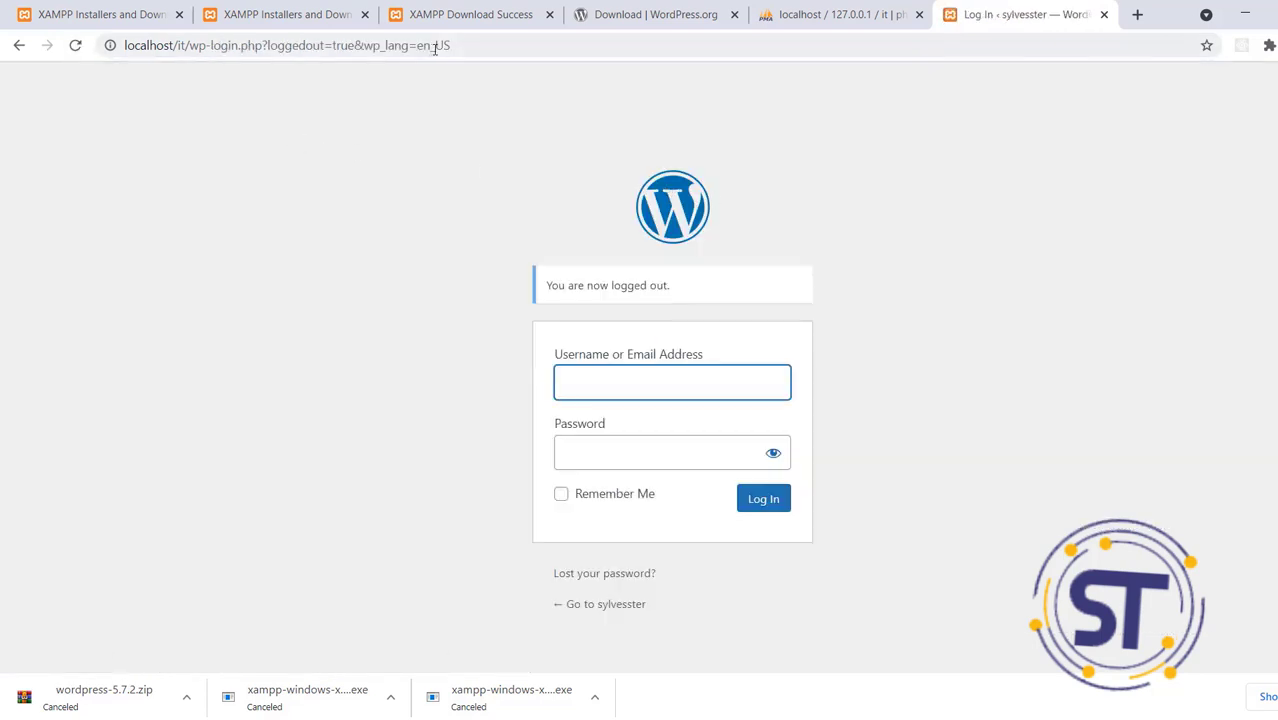
left_click(472, 40)
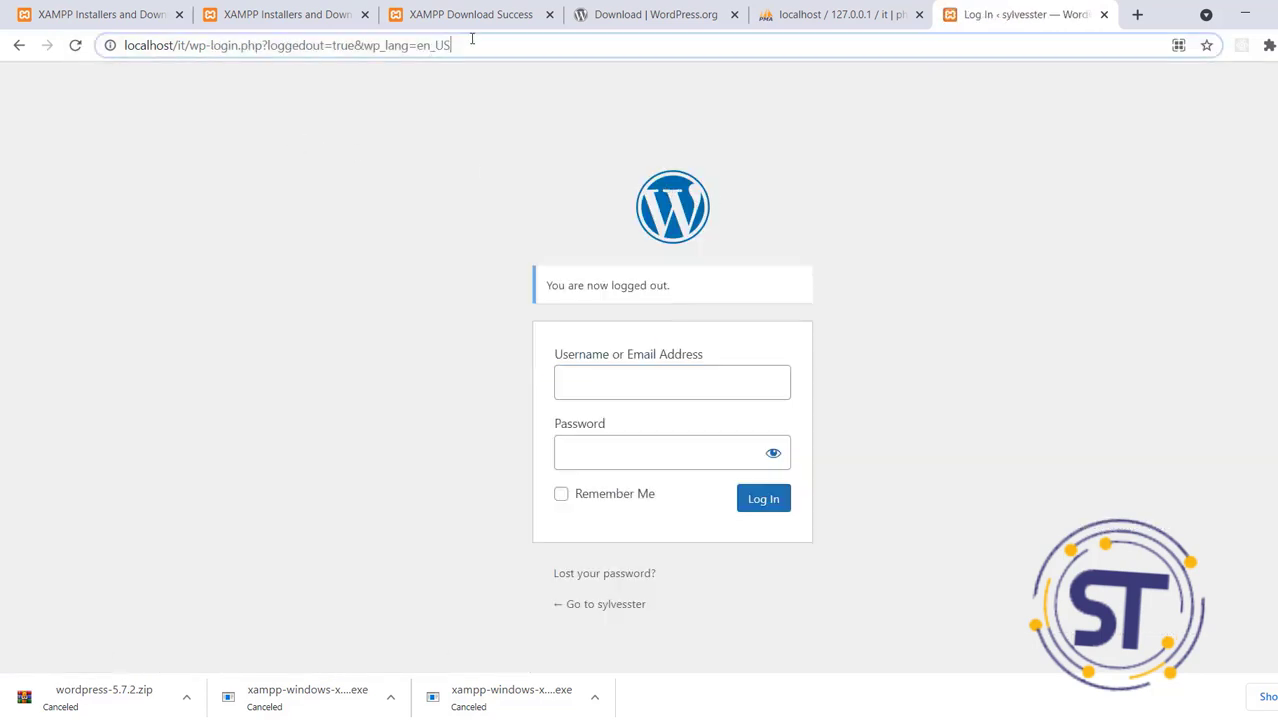
left_click_drag(472, 40, 193, 35)
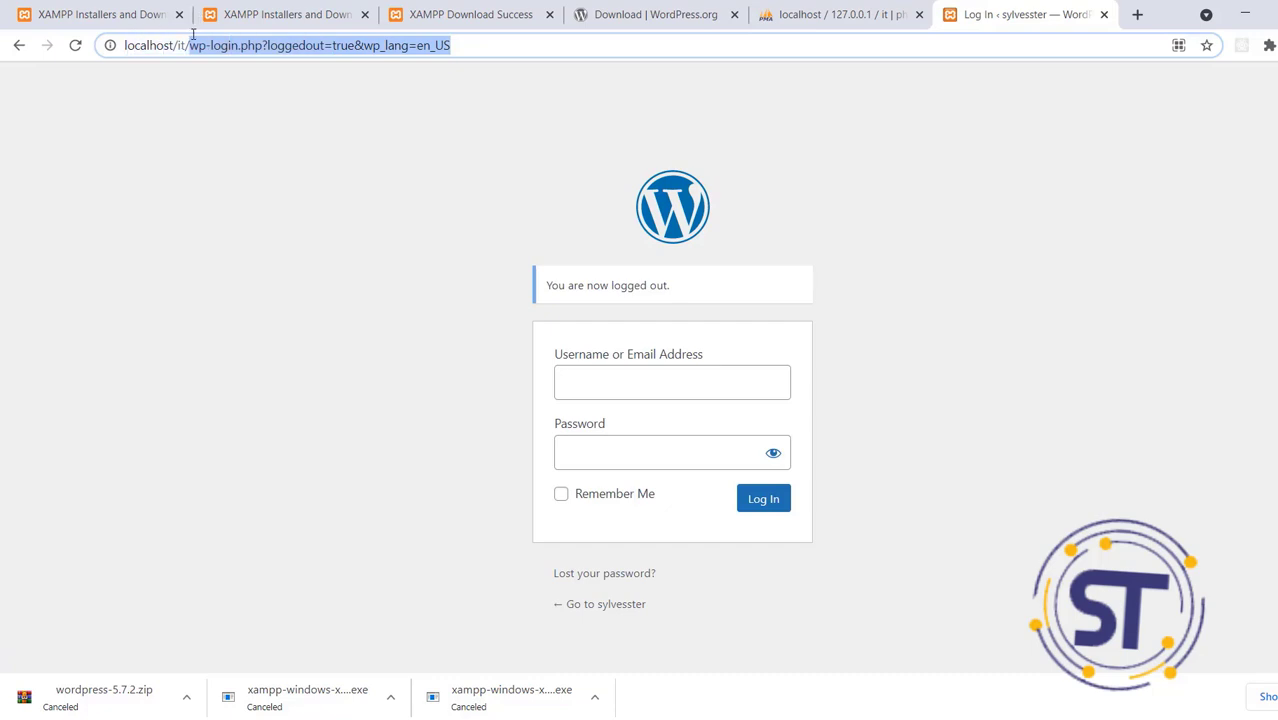
key("BackSpace")
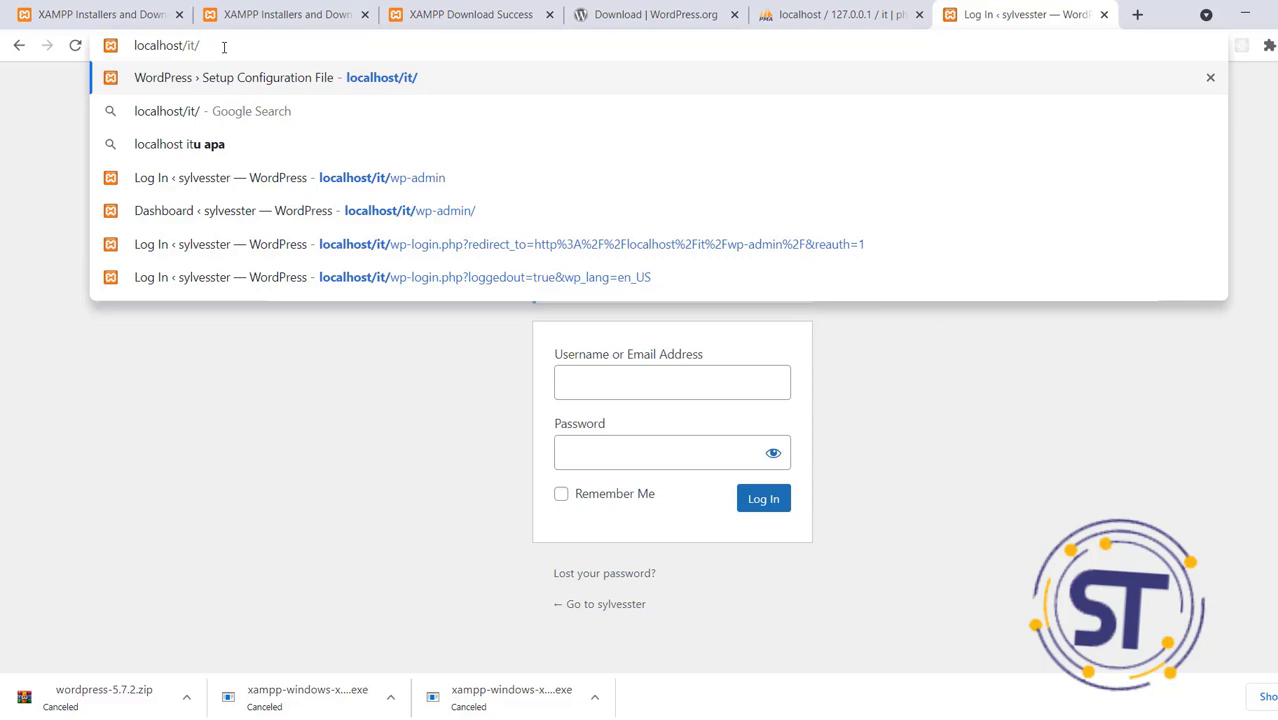
Load localhost/it/ and scroll through the Hello world! post down to the footer and back
key("Return")
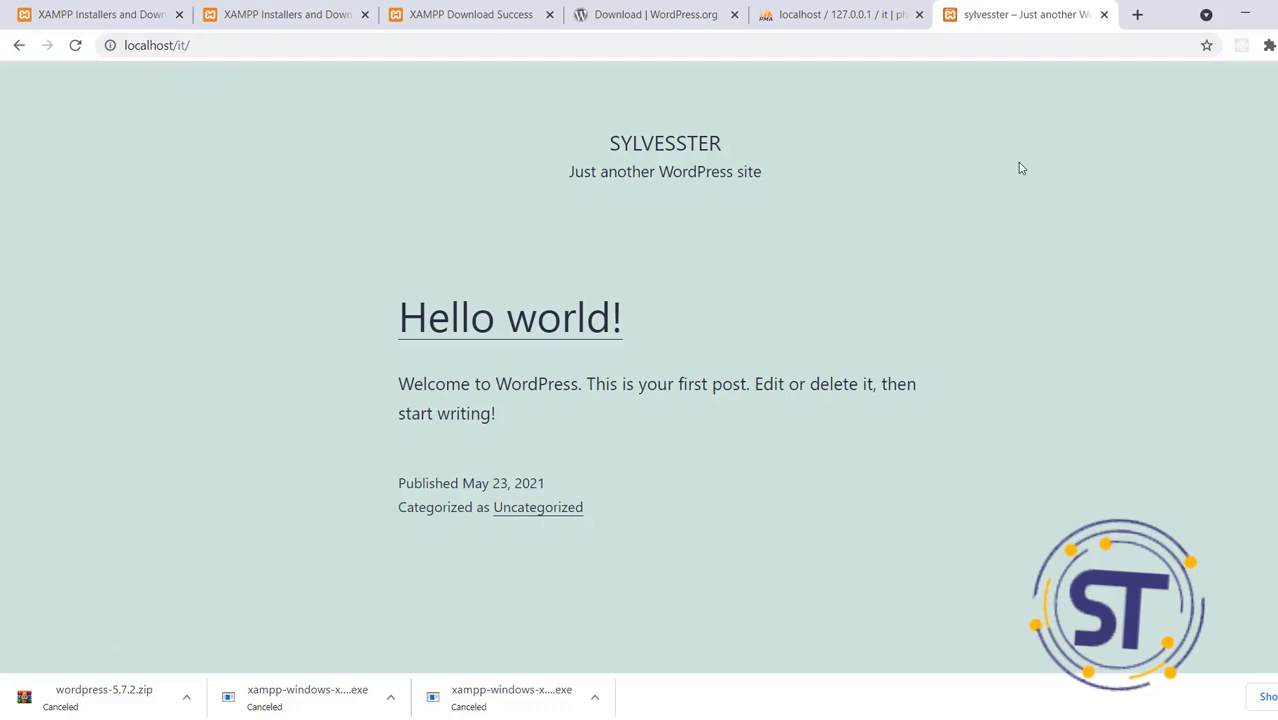
scroll(639, 360, "down", 5)
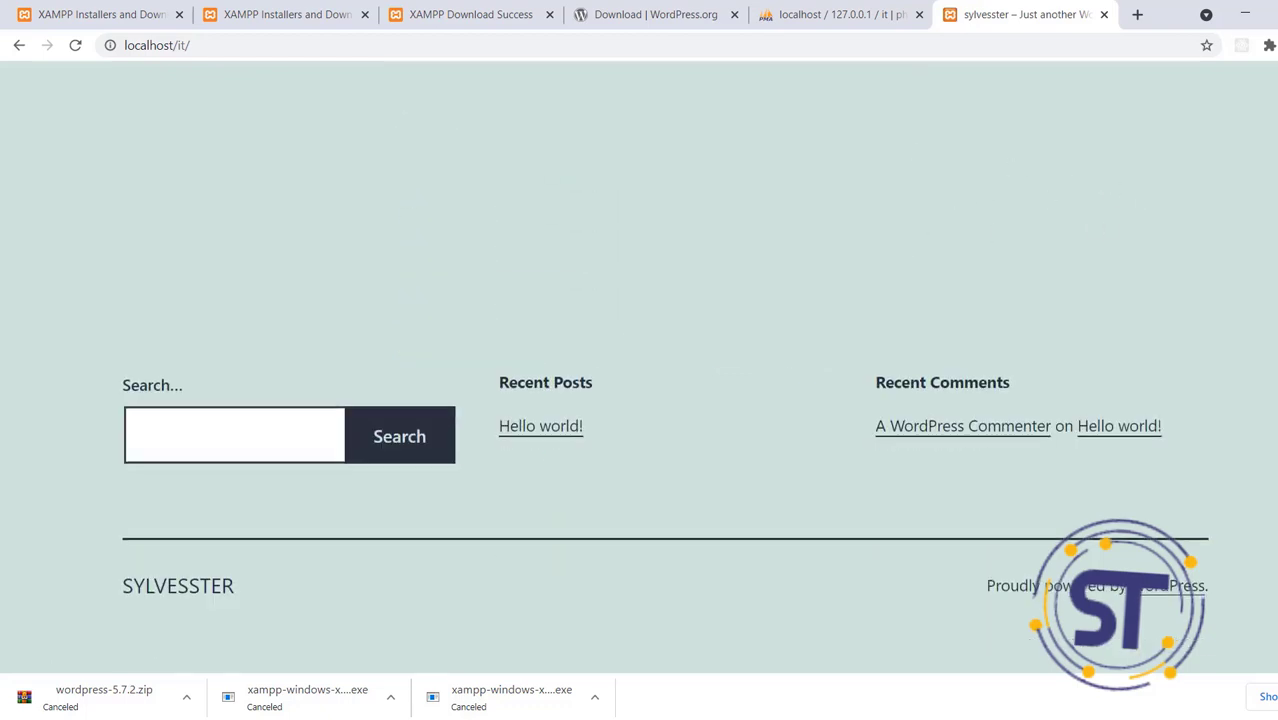
scroll(639, 360, "up", 5)
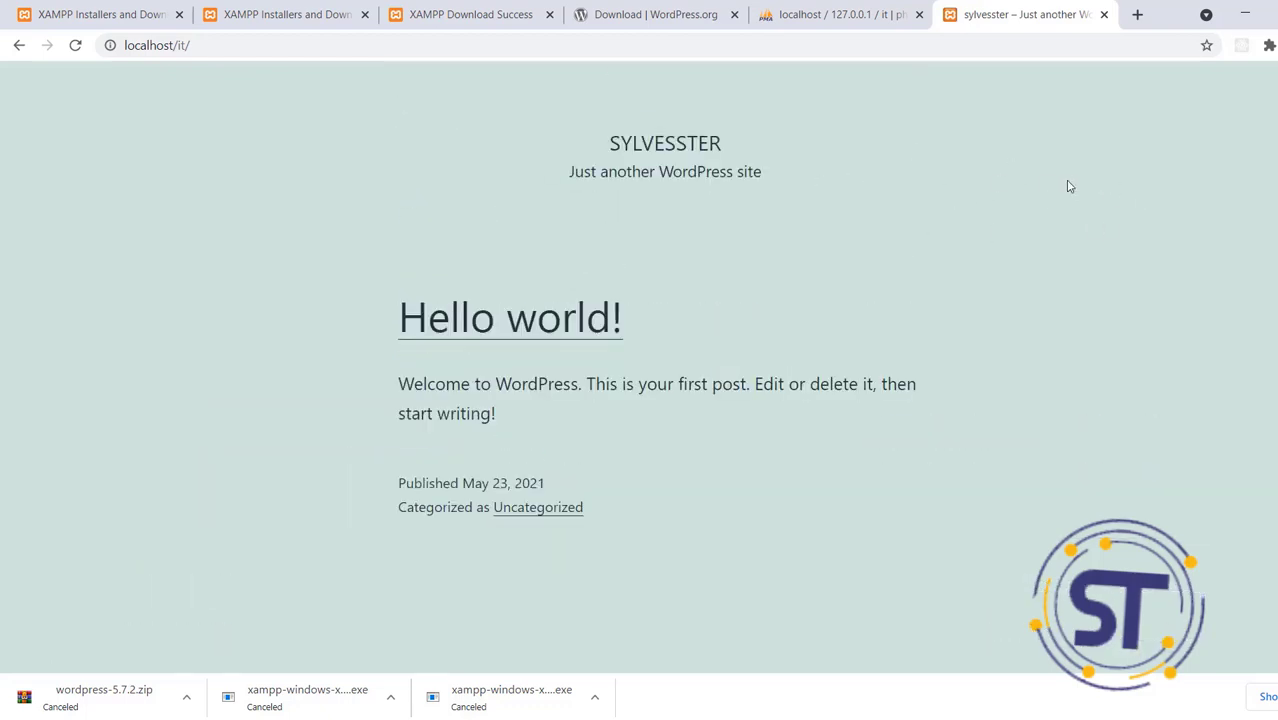
scroll(1125, 198, "down", 5)
scroll(639, 360, "up", 5)
scroll(1132, 277, "down", 5)
scroll(1132, 277, "up", 4)
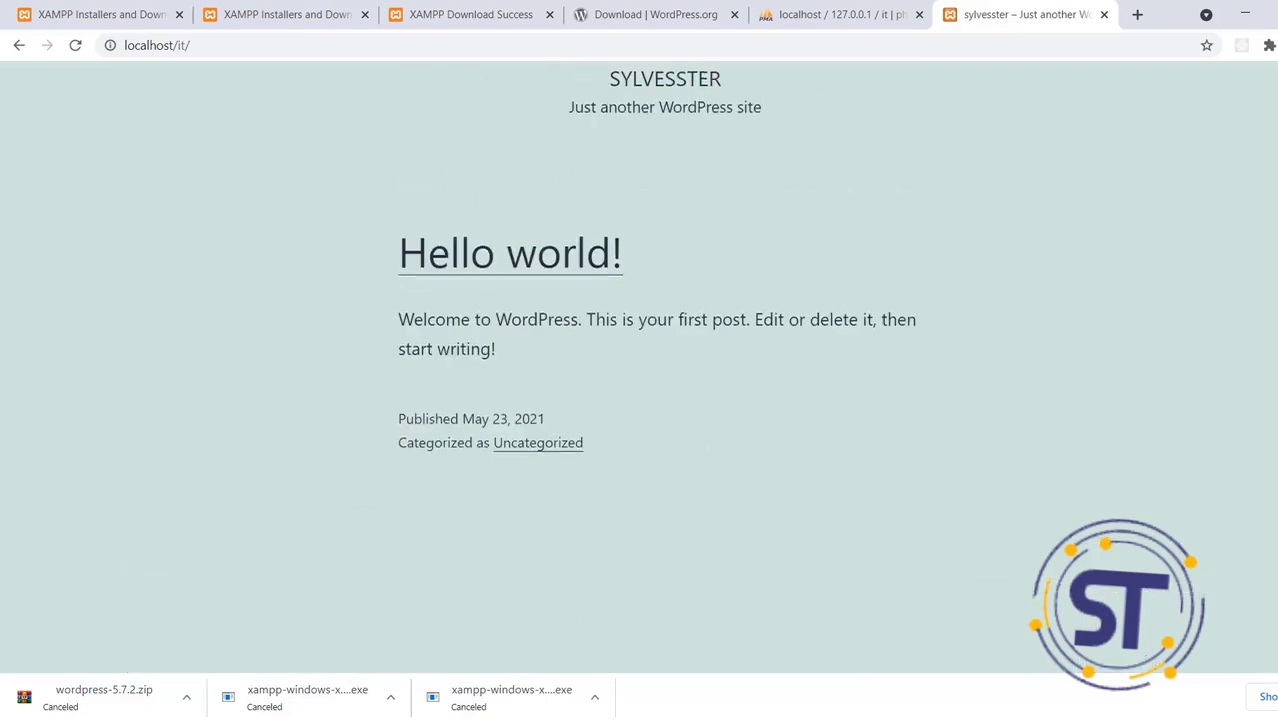
scroll(639, 360, "up", 1)
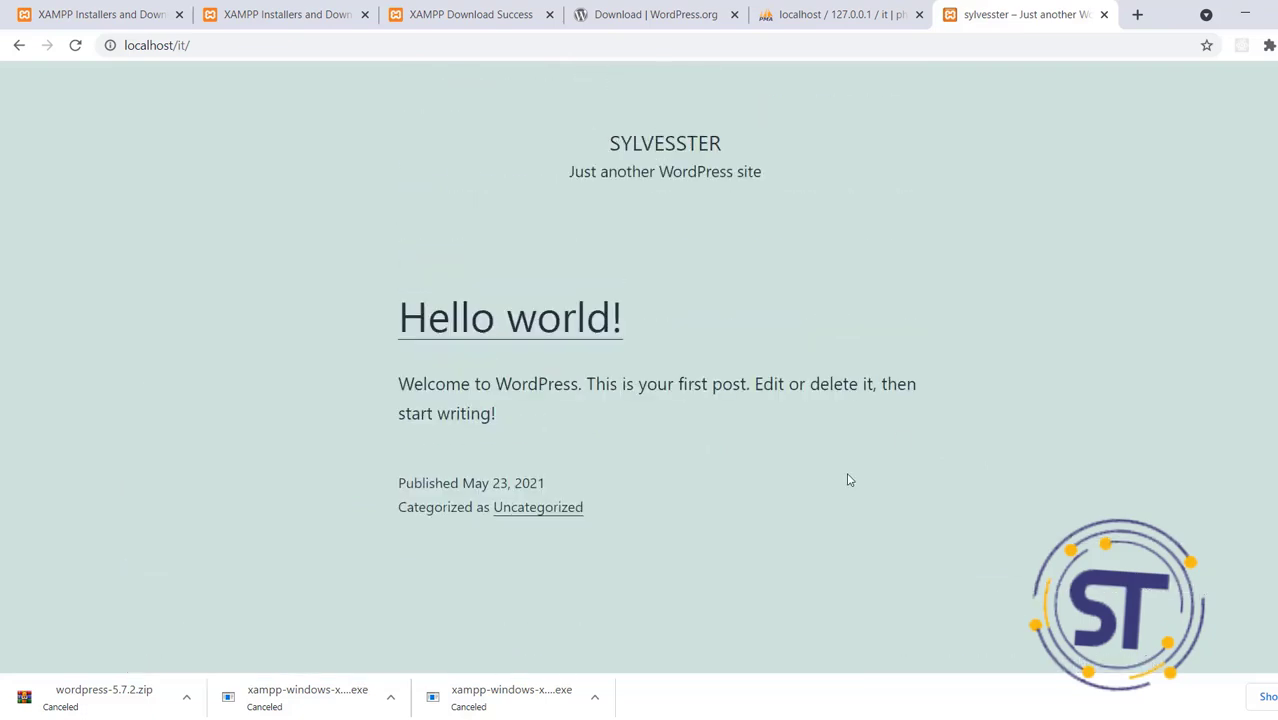